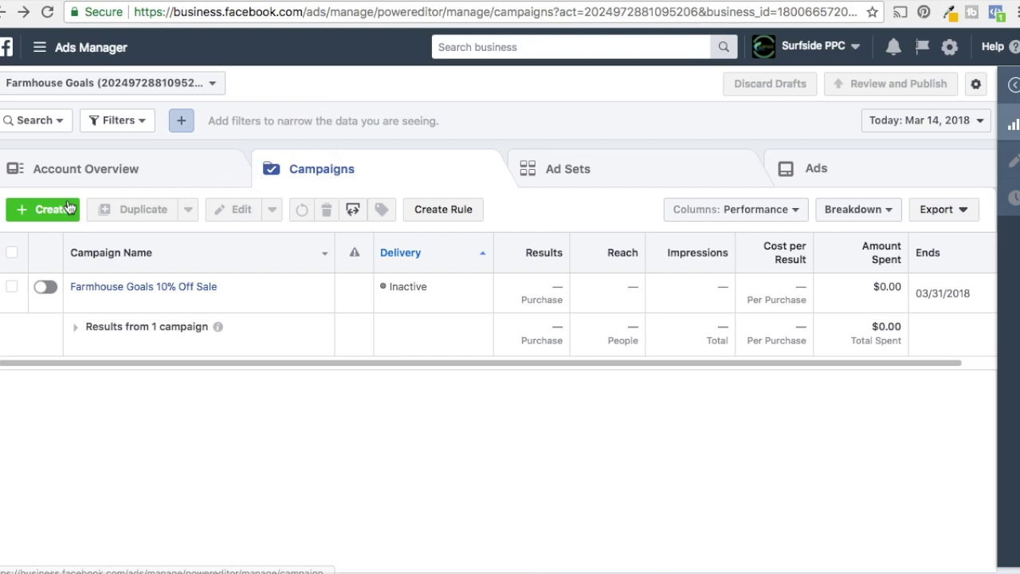
- Start creating a new campaign for the Farmhouse Goals ad account and bring up the marketing objectives
{"action": "left_click", "coordinate": [32, 216]}
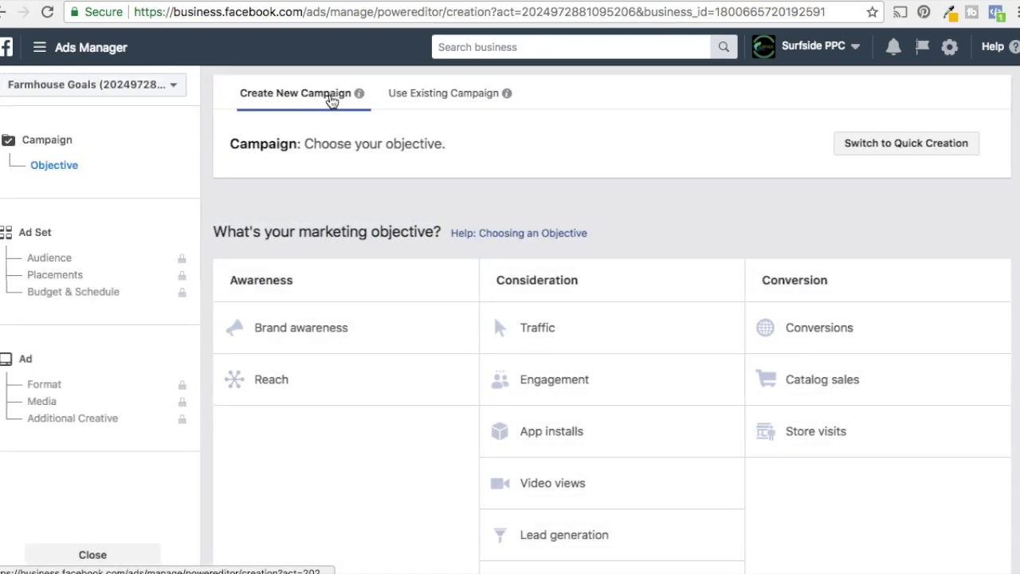
{"action": "scroll", "coordinate": [411, 215], "scroll_direction": "down", "scroll_amount": 1}
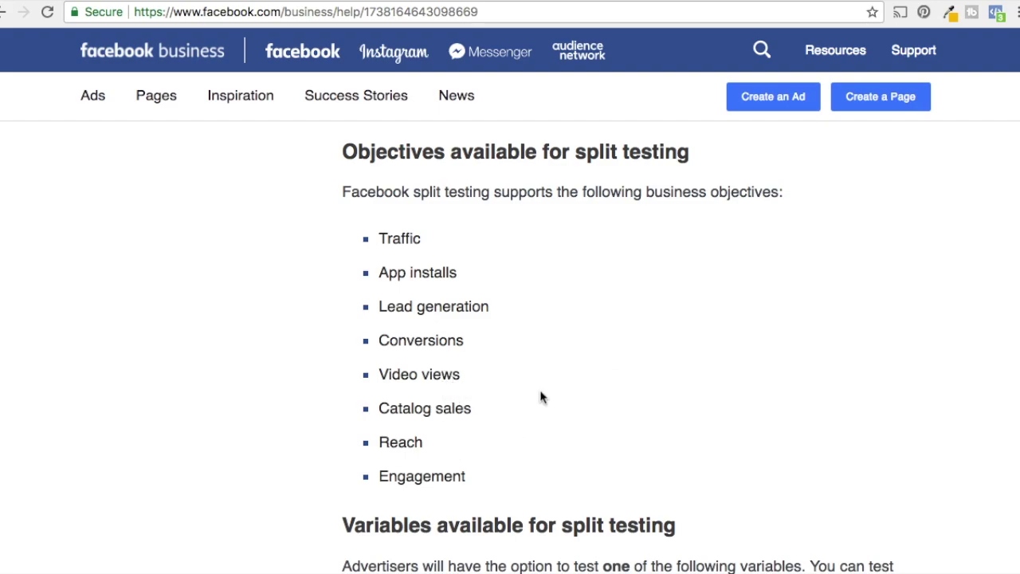
- Examine the help article's sections on the objectives and variables available for split testing
{"action": "scroll", "coordinate": [877, 375], "scroll_direction": "down", "scroll_amount": 2}
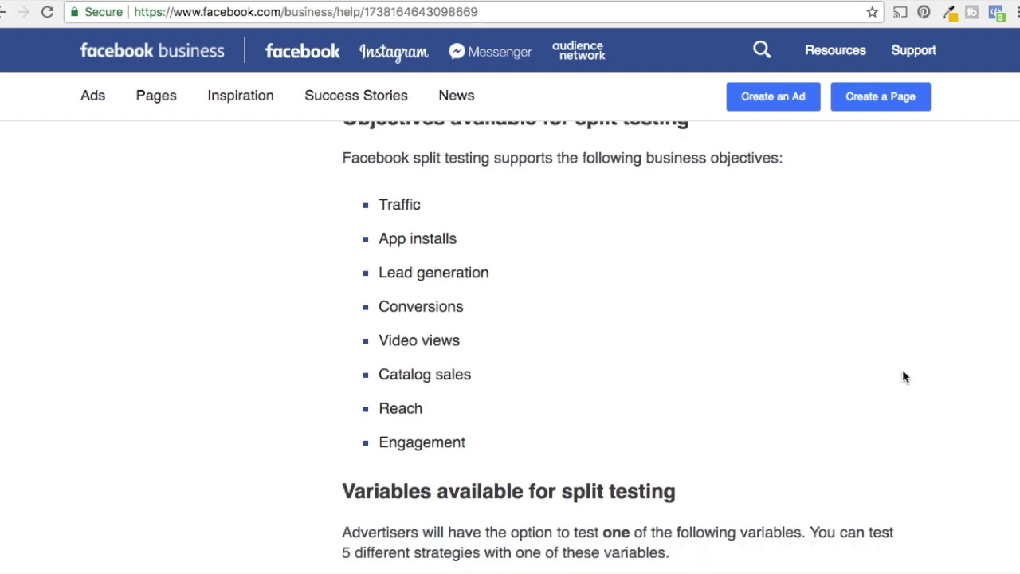
{"action": "scroll", "coordinate": [925, 350], "scroll_direction": "down", "scroll_amount": 4}
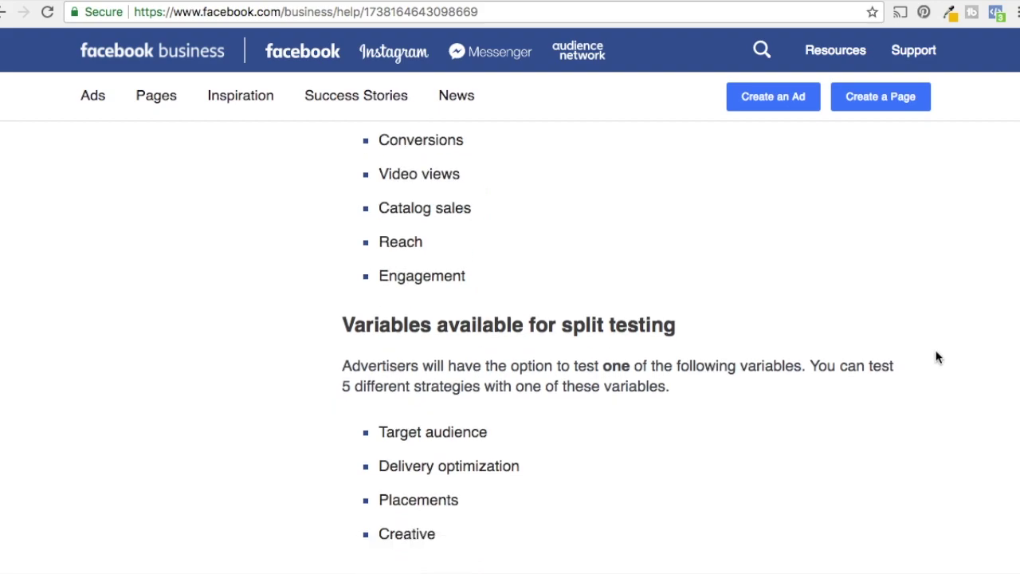
{"action": "scroll", "coordinate": [937, 353], "scroll_direction": "down", "scroll_amount": 1}
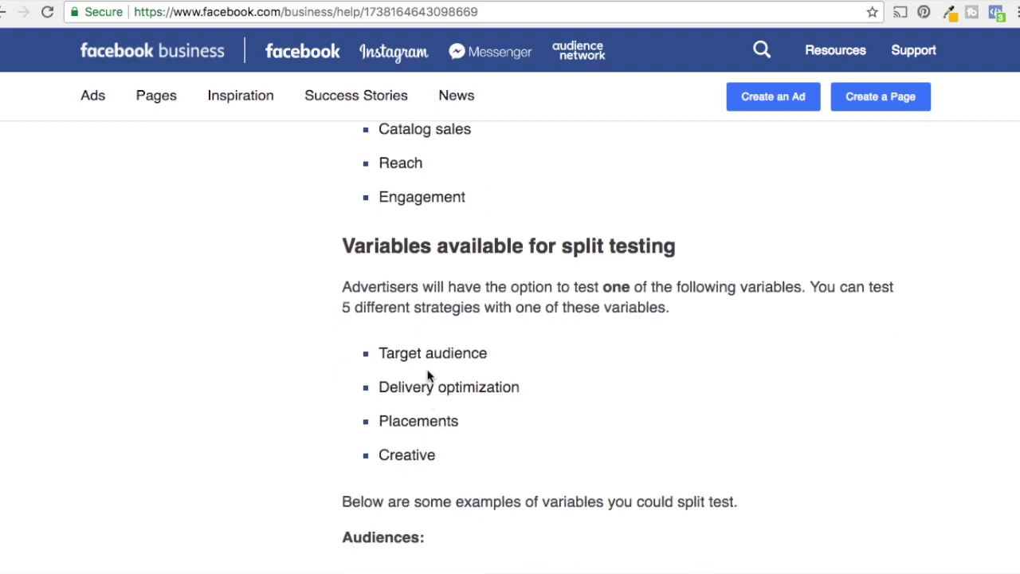
{"action": "scroll", "coordinate": [858, 368], "scroll_direction": "down", "scroll_amount": 1}
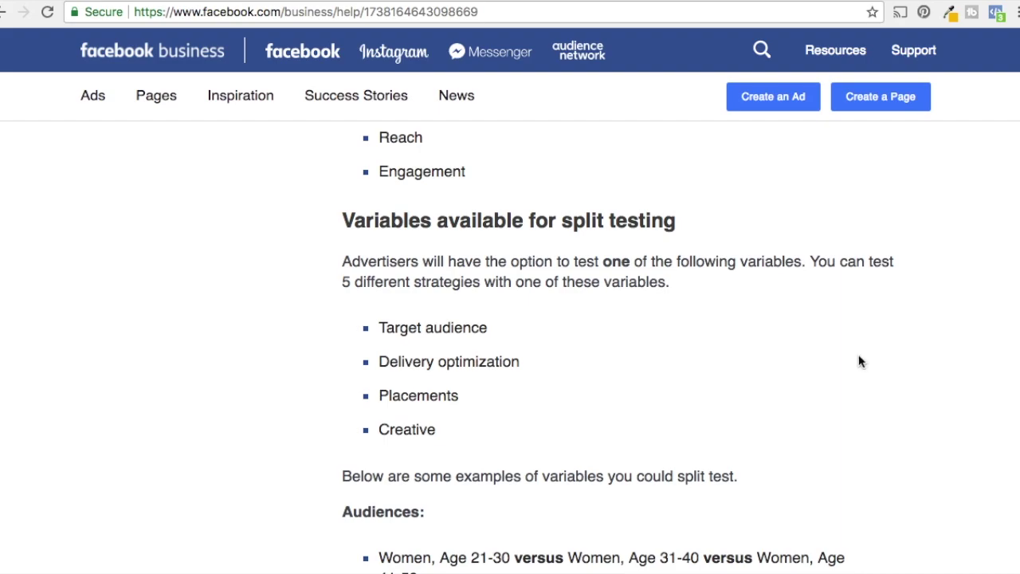
{"action": "scroll", "coordinate": [920, 374], "scroll_direction": "down", "scroll_amount": 4}
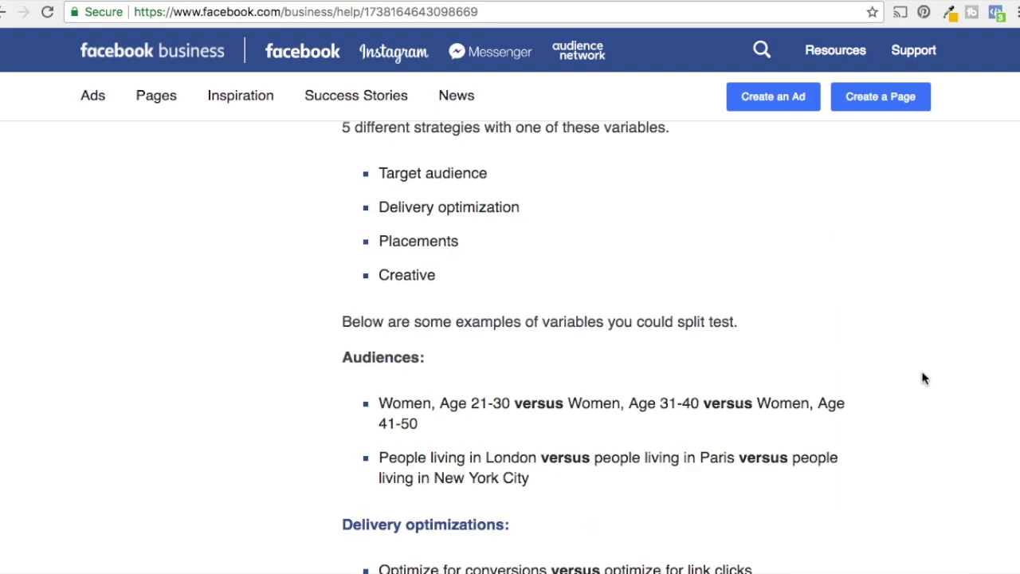
{"action": "scroll", "coordinate": [923, 371], "scroll_direction": "up", "scroll_amount": 8}
{"action": "scroll", "coordinate": [923, 378], "scroll_direction": "down", "scroll_amount": 4}
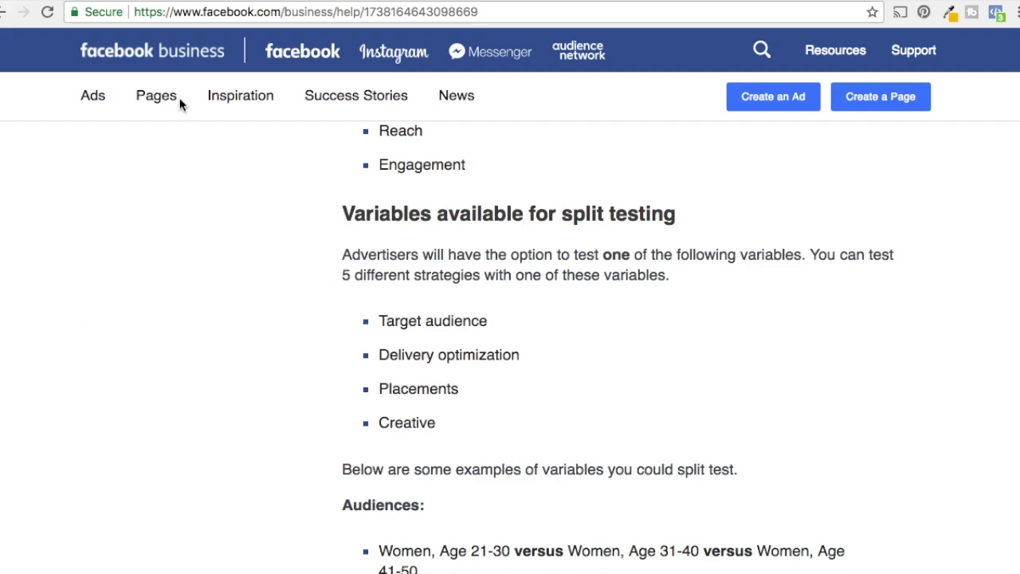
- Return to the campaign creation page, choose the Conversions objective and enable Create Split Test
{"action": "left_click", "coordinate": [169, 3]}
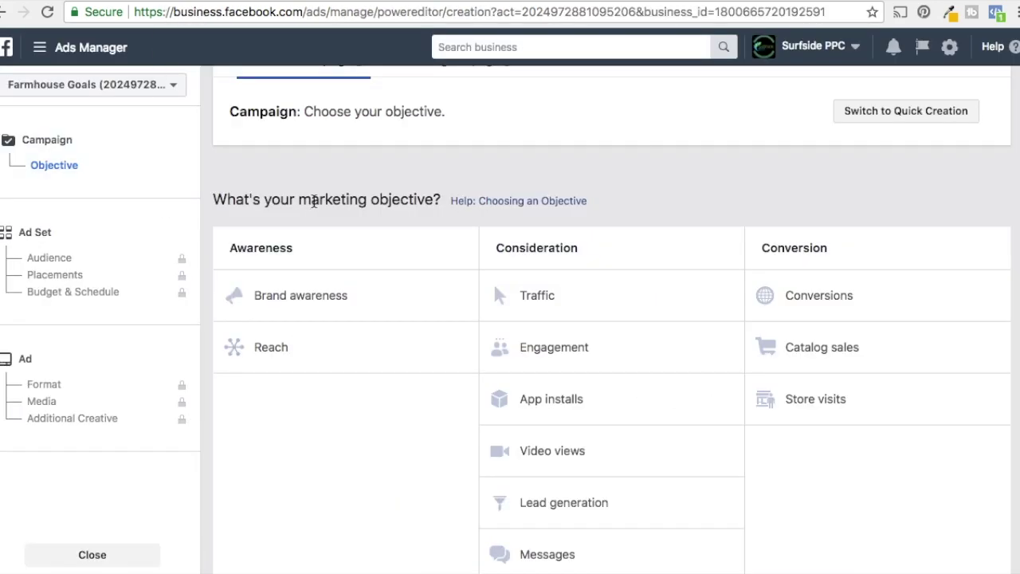
{"action": "left_click", "coordinate": [859, 303]}
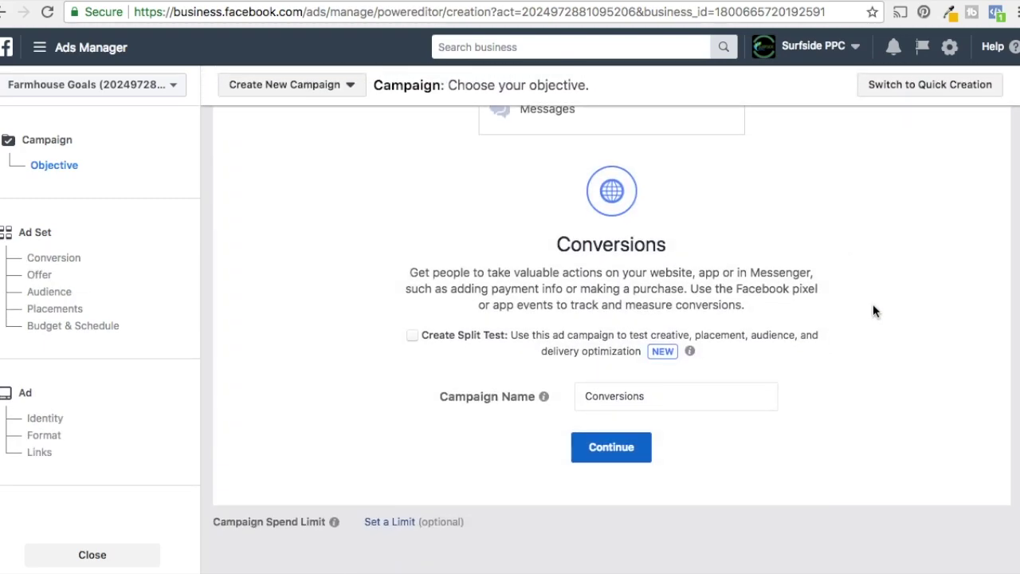
{"action": "left_click", "coordinate": [412, 335]}
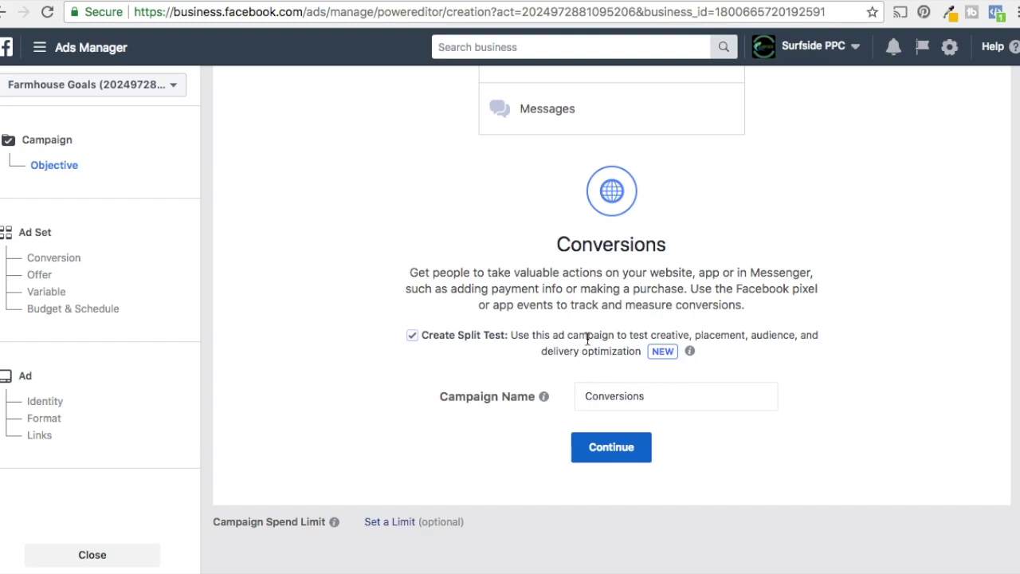
- Name the campaign "Split Test Example" and continue to the ad set setup
{"action": "left_click", "coordinate": [646, 390]}
{"action": "double_click", "coordinate": [645, 390]}
{"action": "mouse_move", "coordinate": [543, 396]}
{"action": "type", "text": "Split Test Example"}
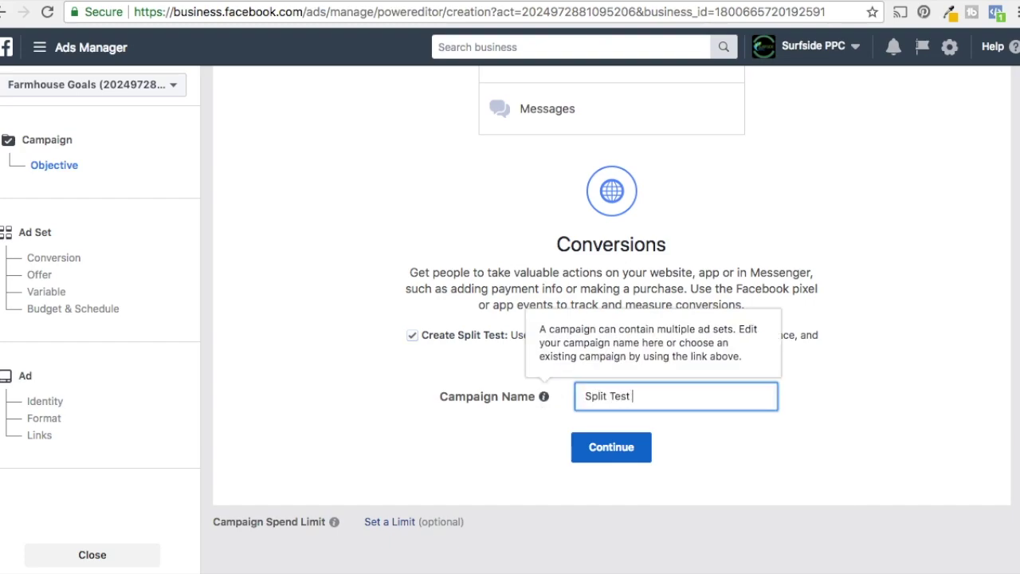
{"action": "left_click", "coordinate": [610, 451]}
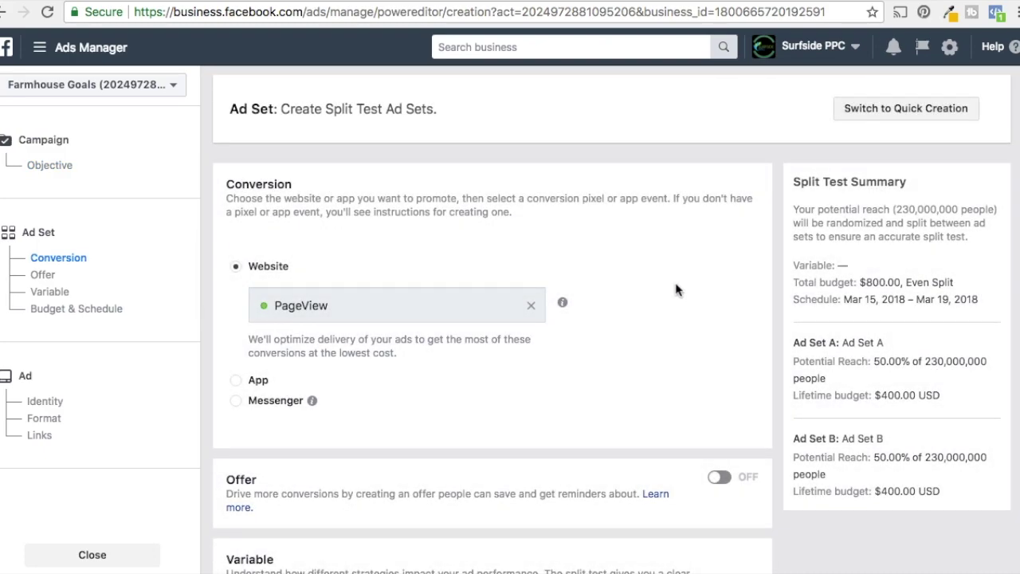
- Choose Creative as the variable to split test in the ad set
{"action": "scroll", "coordinate": [676, 287], "scroll_direction": "down", "scroll_amount": 1}
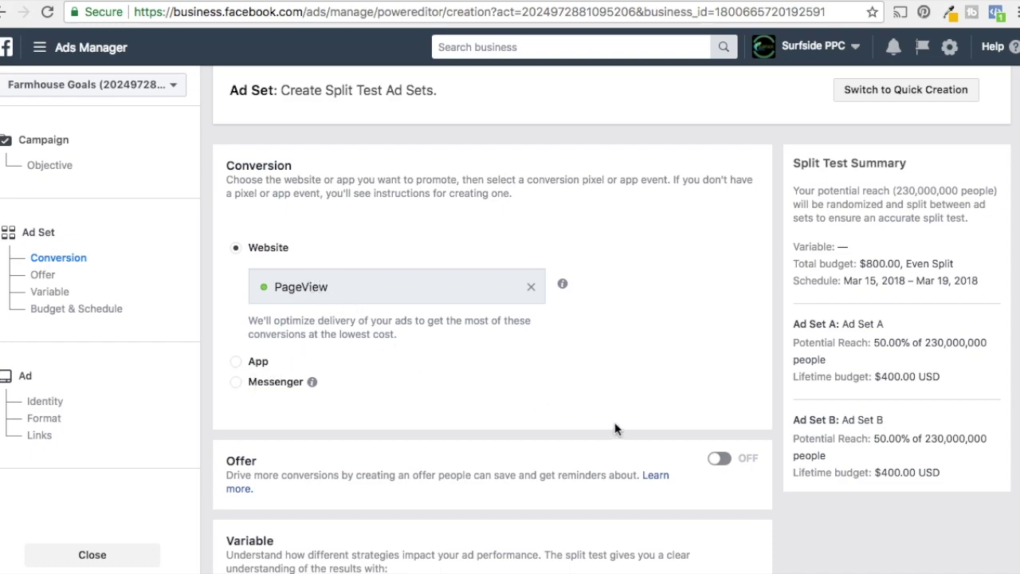
{"action": "scroll", "coordinate": [717, 255], "scroll_direction": "down", "scroll_amount": 3}
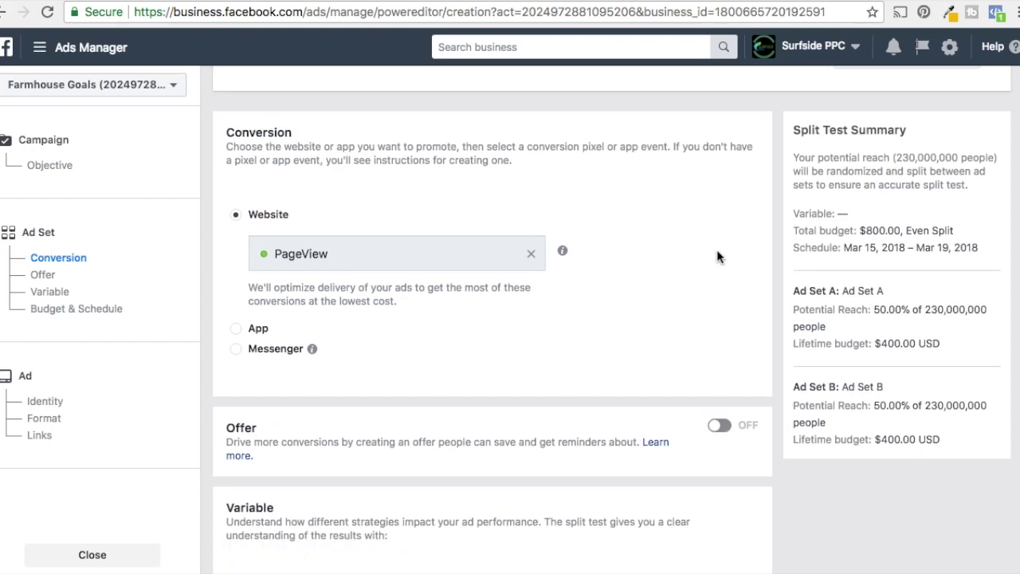
{"action": "scroll", "coordinate": [763, 259], "scroll_direction": "down", "scroll_amount": 2}
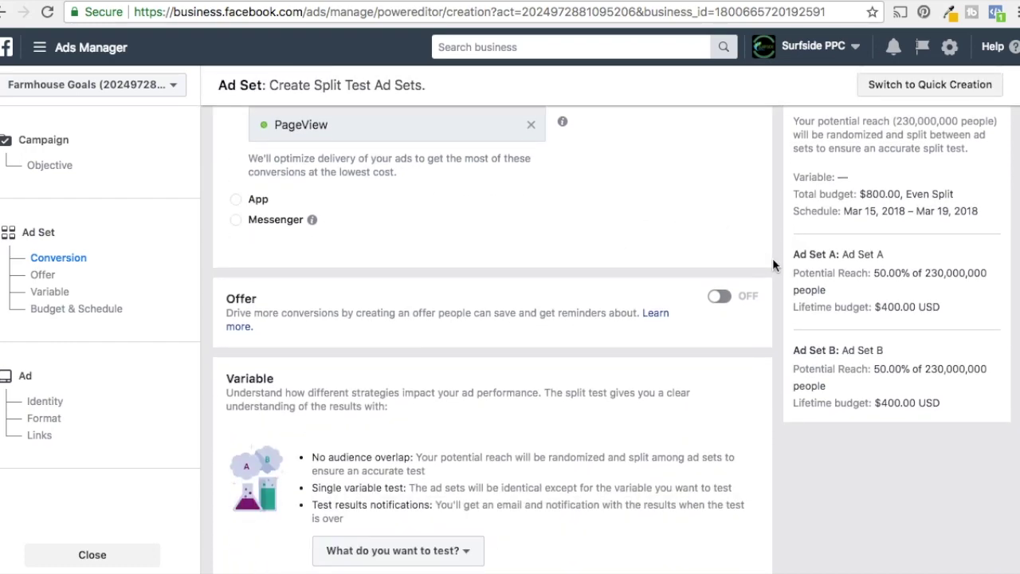
{"action": "scroll", "coordinate": [769, 281], "scroll_direction": "down", "scroll_amount": 3}
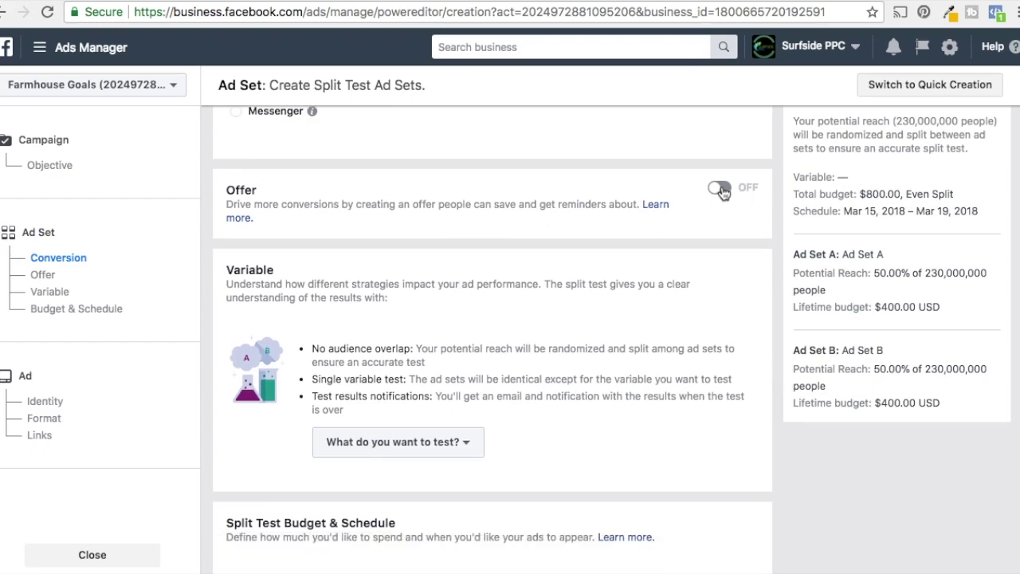
{"action": "scroll", "coordinate": [731, 313], "scroll_direction": "down", "scroll_amount": 1}
{"action": "scroll", "coordinate": [732, 312], "scroll_direction": "down", "scroll_amount": 2}
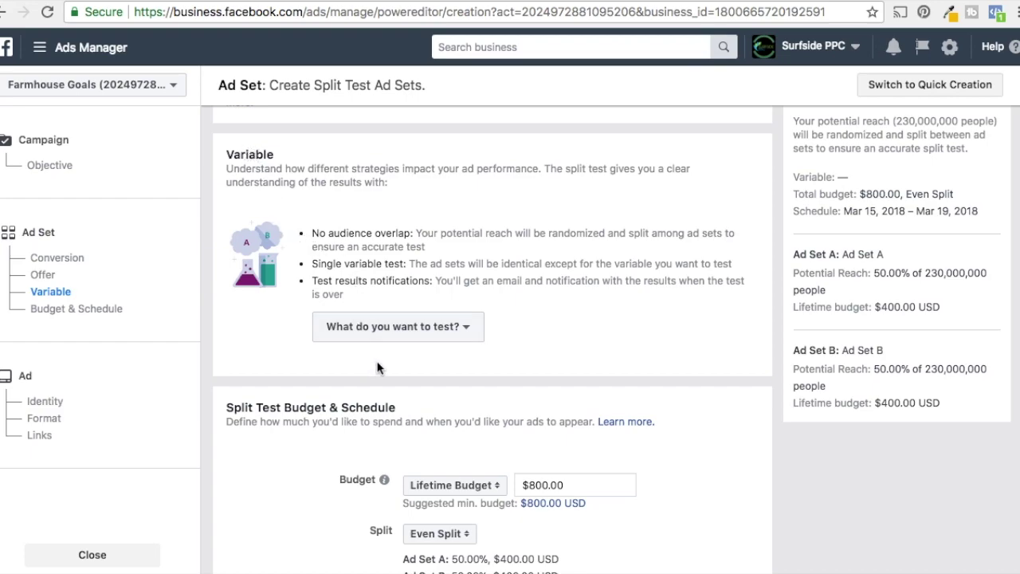
{"action": "left_click", "coordinate": [412, 332]}
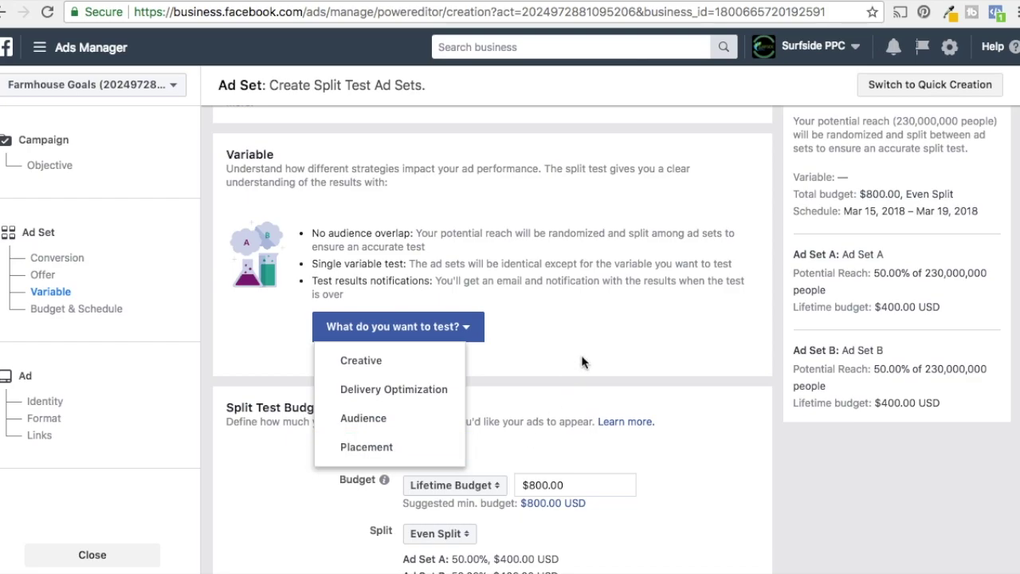
{"action": "scroll", "coordinate": [685, 337], "scroll_direction": "down", "scroll_amount": 3}
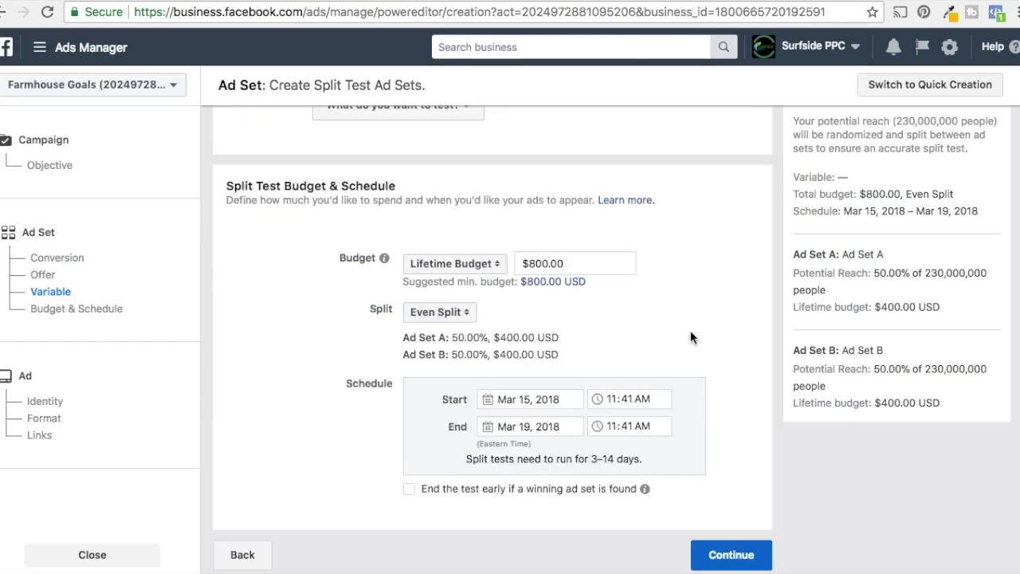
{"action": "scroll", "coordinate": [690, 337], "scroll_direction": "up", "scroll_amount": 5}
{"action": "scroll", "coordinate": [692, 339], "scroll_direction": "down", "scroll_amount": 3}
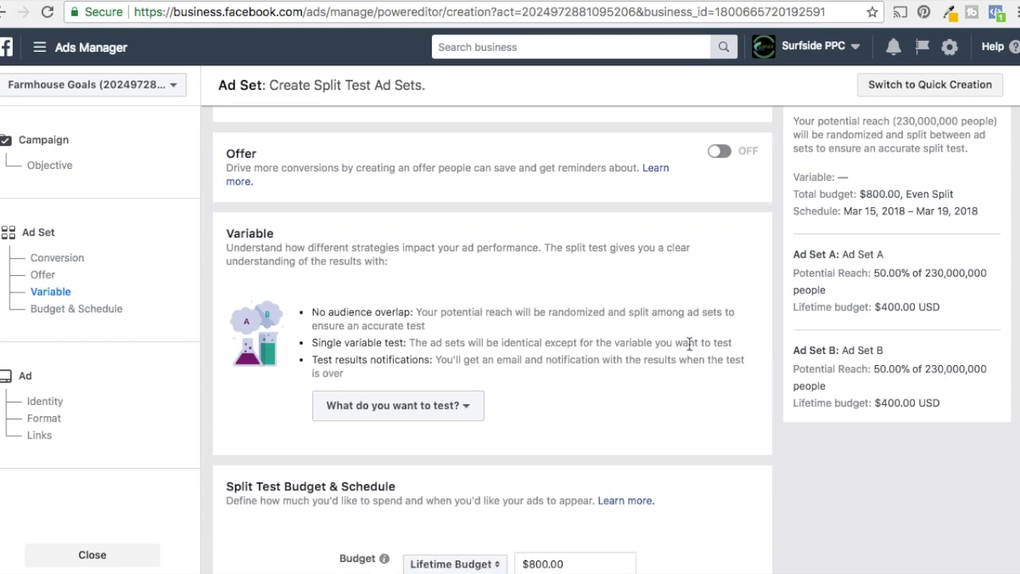
{"action": "left_click", "coordinate": [378, 414]}
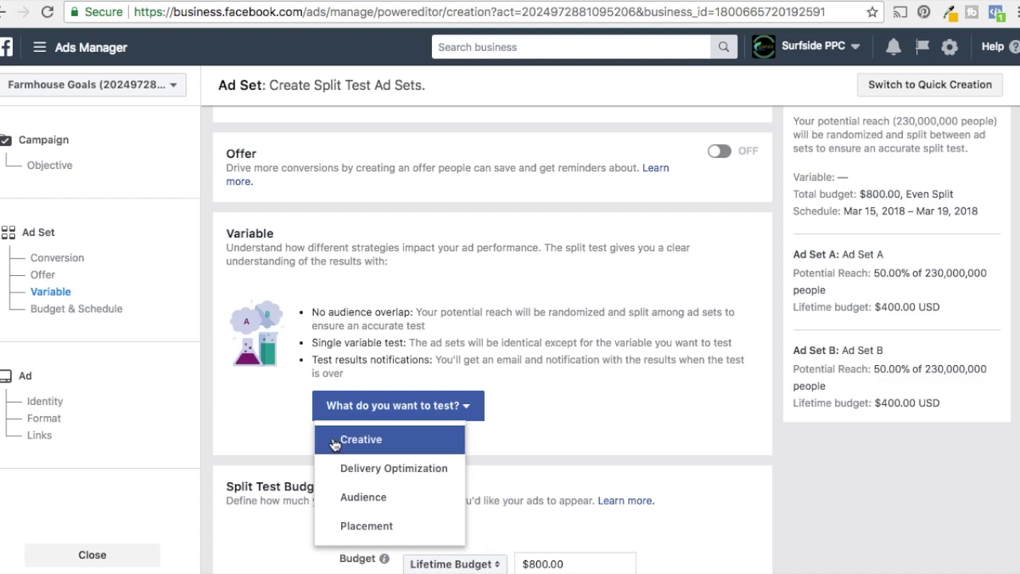
{"action": "left_click", "coordinate": [392, 446]}
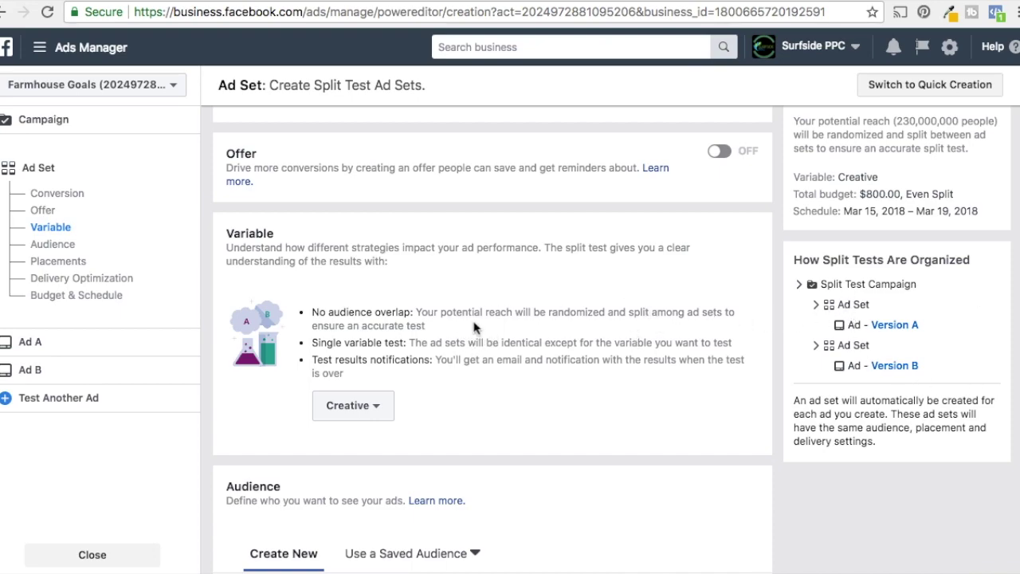
- Apply the saved audience Farmhouse Decor to the split test ad sets
{"action": "scroll", "coordinate": [633, 331], "scroll_direction": "down", "scroll_amount": 3}
{"action": "scroll", "coordinate": [647, 332], "scroll_direction": "down", "scroll_amount": 6}
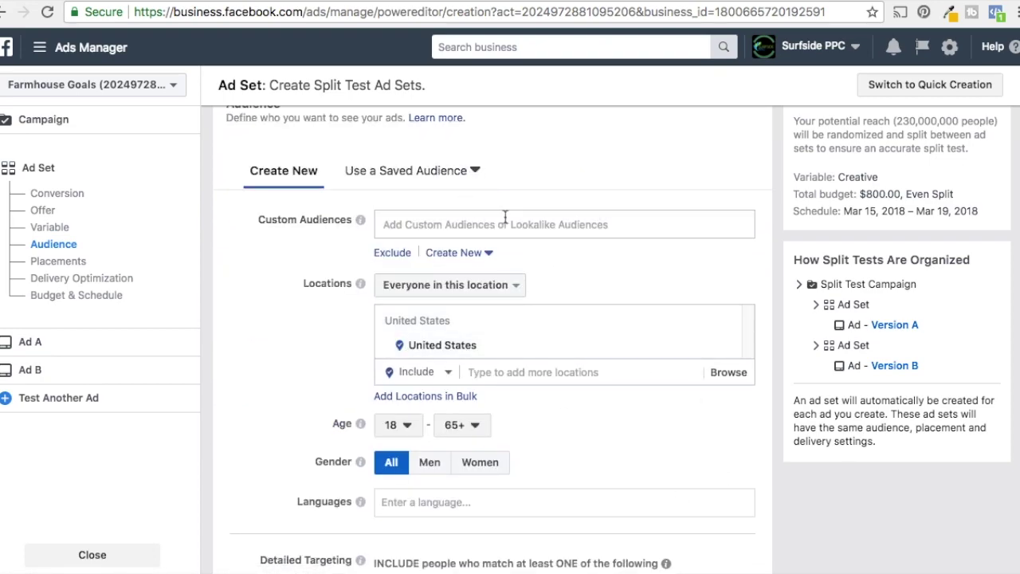
{"action": "left_click", "coordinate": [451, 175]}
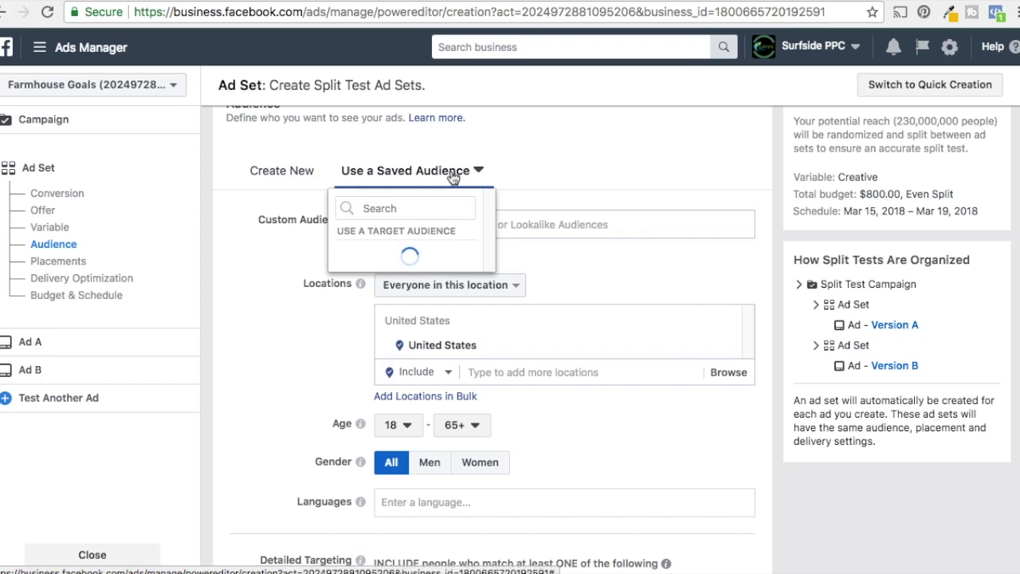
{"action": "left_click", "coordinate": [409, 255]}
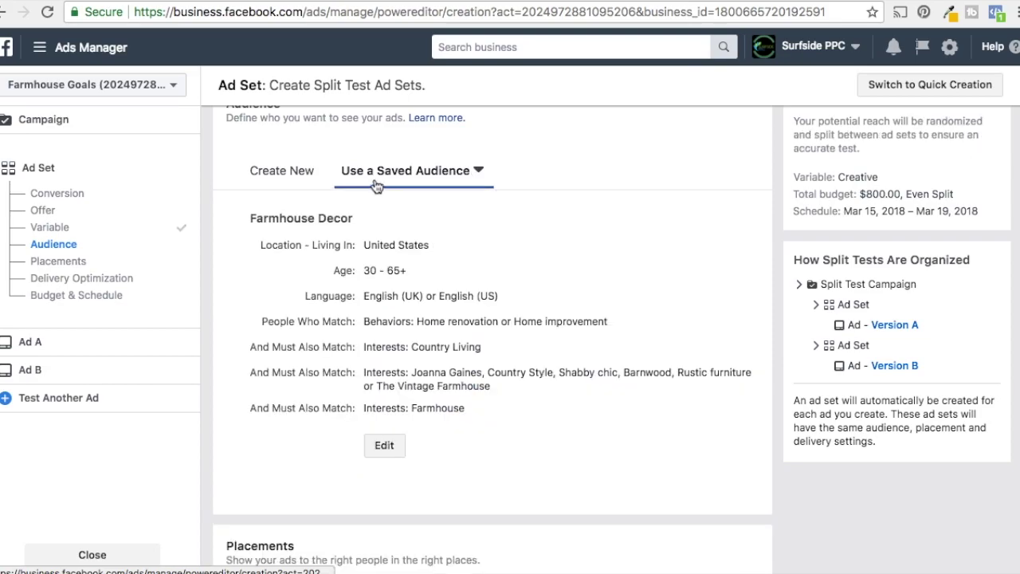
- Set the split test's lifetime budget to $300.00
{"action": "scroll", "coordinate": [498, 388], "scroll_direction": "down", "scroll_amount": 4}
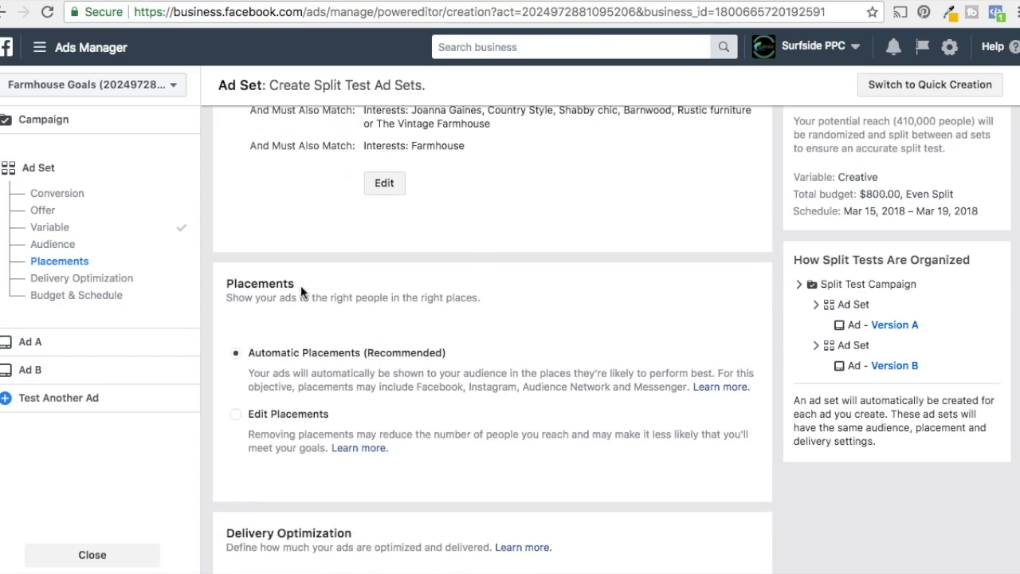
{"action": "scroll", "coordinate": [531, 399], "scroll_direction": "down", "scroll_amount": 2}
{"action": "scroll", "coordinate": [587, 370], "scroll_direction": "down", "scroll_amount": 5}
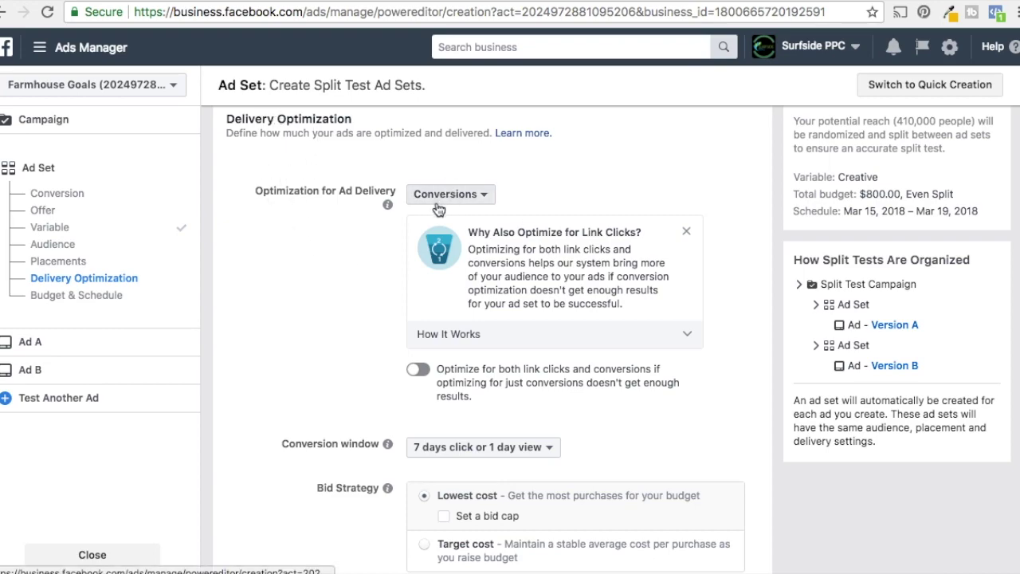
{"action": "scroll", "coordinate": [359, 266], "scroll_direction": "down", "scroll_amount": 3}
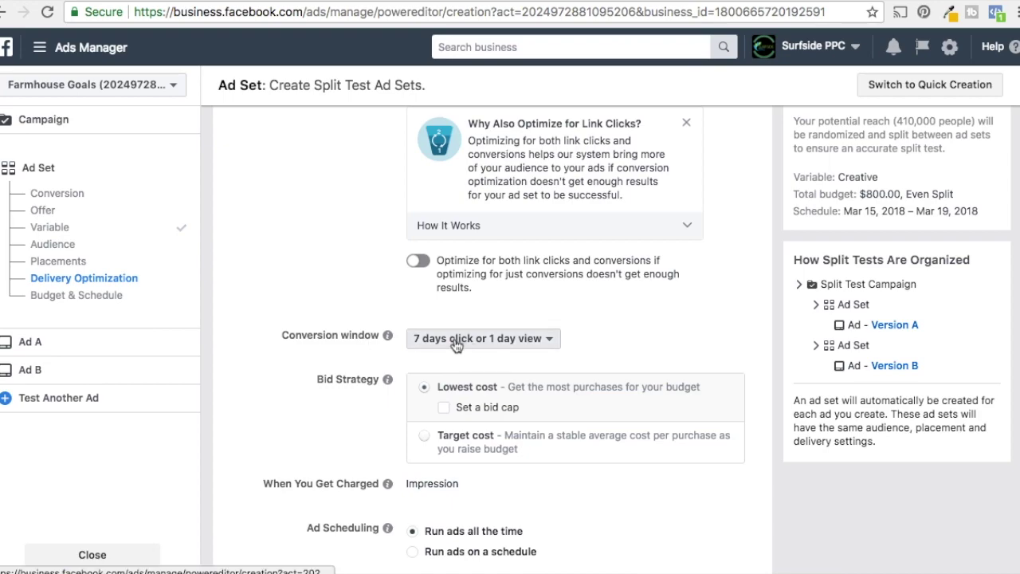
{"action": "mouse_move", "coordinate": [452, 387]}
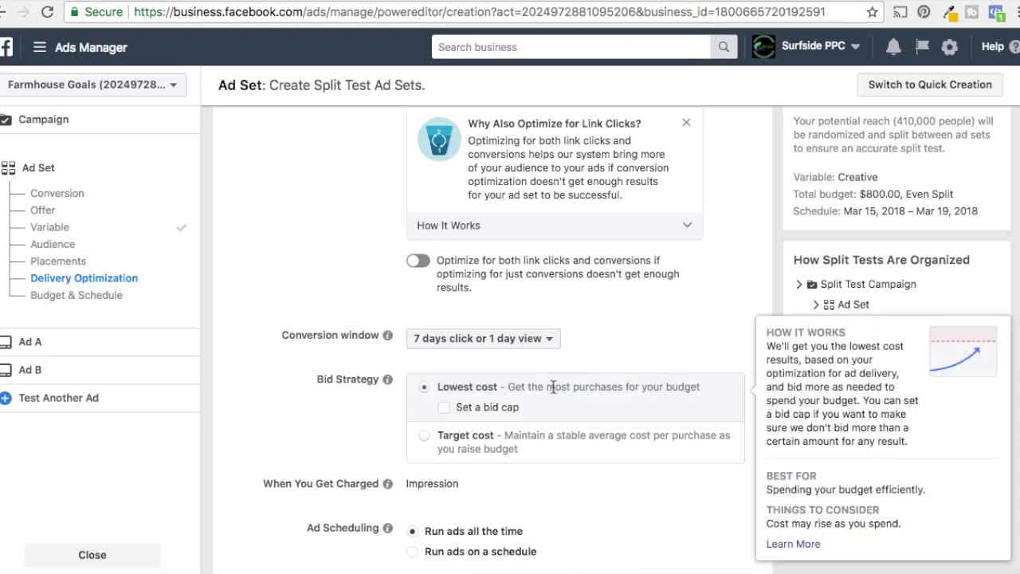
{"action": "scroll", "coordinate": [284, 410], "scroll_direction": "down", "scroll_amount": 5}
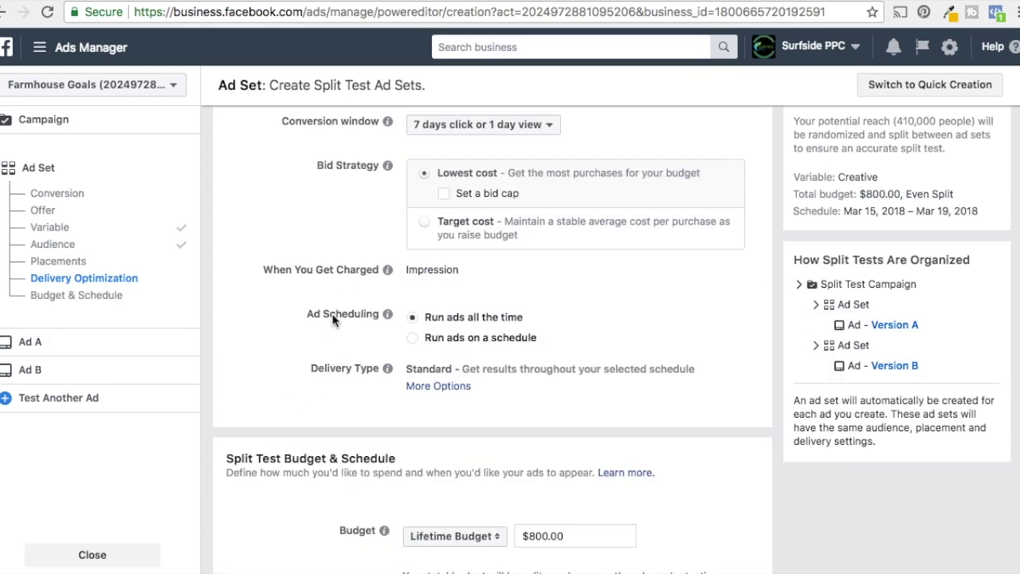
{"action": "scroll", "coordinate": [694, 341], "scroll_direction": "down", "scroll_amount": 5}
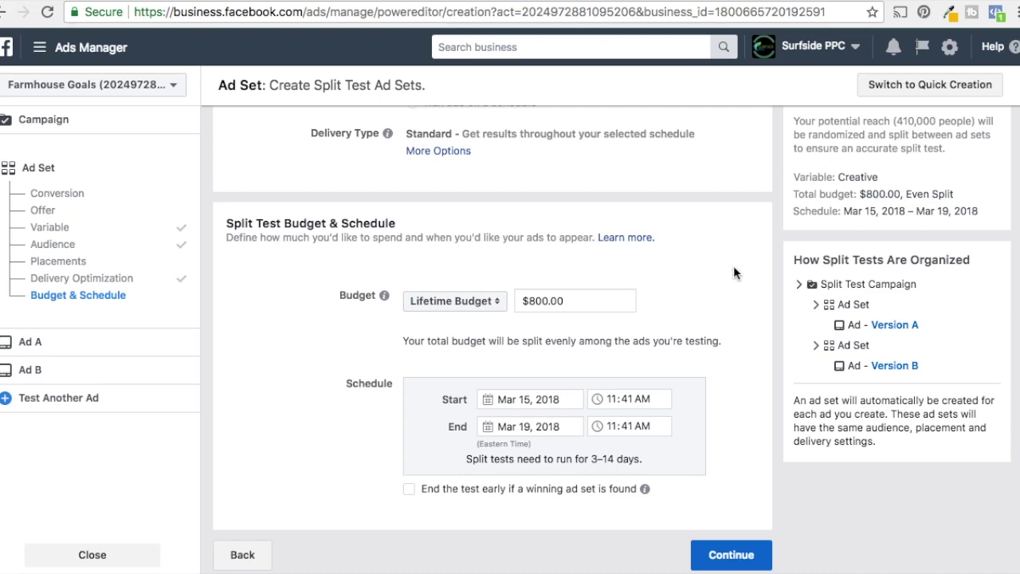
{"action": "left_click", "coordinate": [581, 301]}
{"action": "type", "text": "300.00"}
{"action": "left_click", "coordinate": [693, 275]}
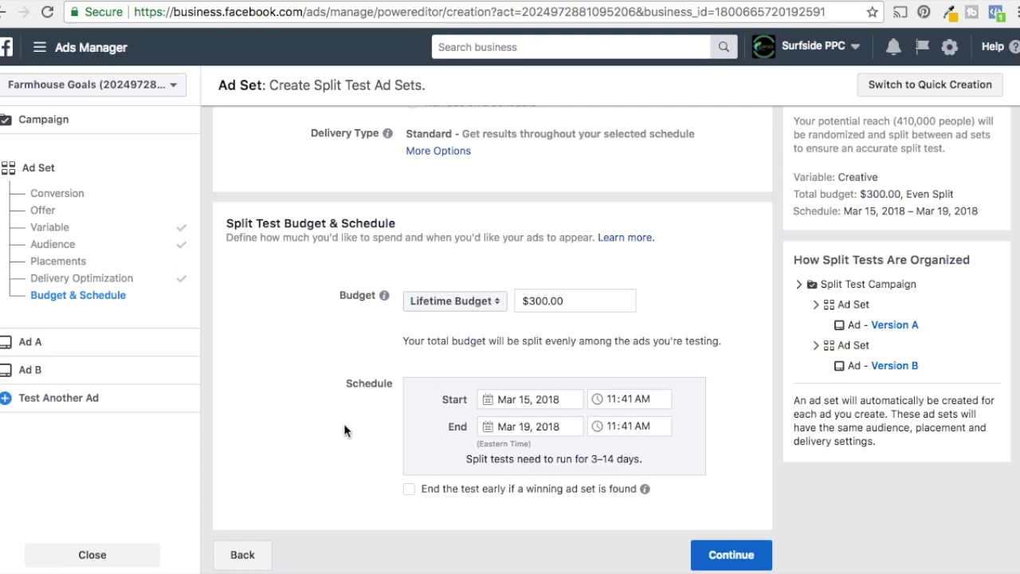
- Allow the test to end early if a winning ad set is found and set its end date to March 21, 2018
{"action": "left_click", "coordinate": [409, 490]}
{"action": "left_click", "coordinate": [541, 426]}
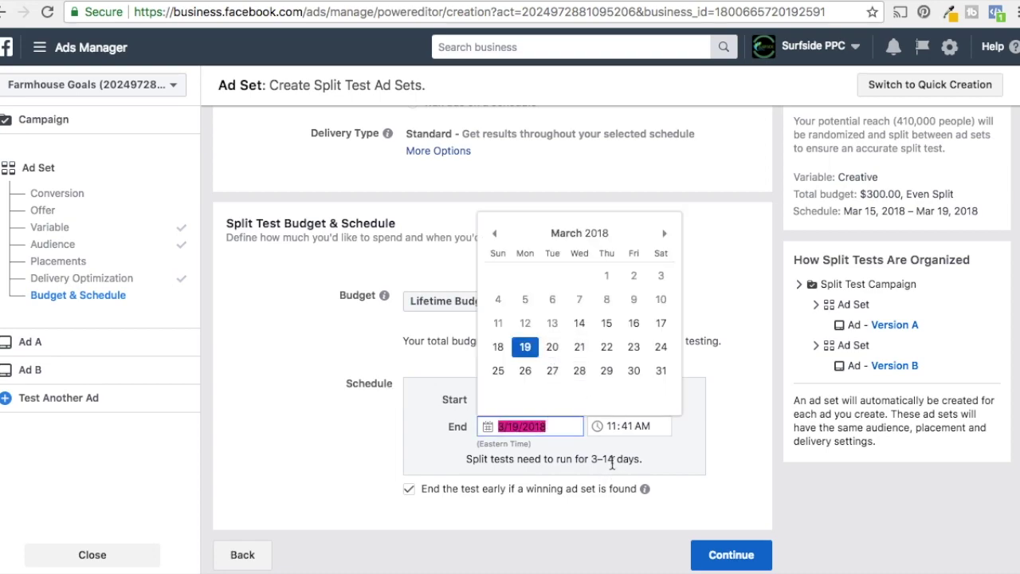
{"action": "left_click", "coordinate": [580, 348]}
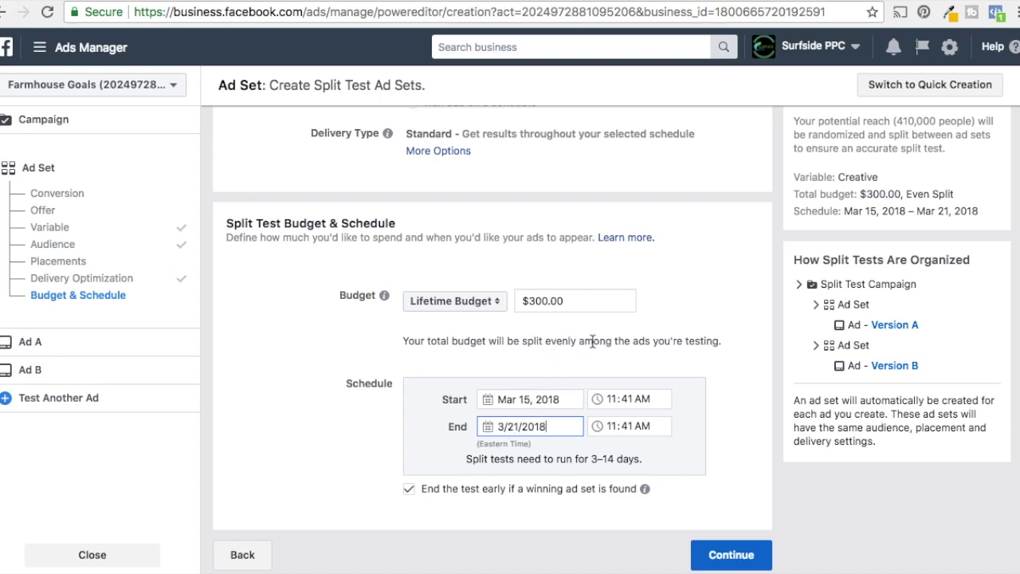
- Continue to Ad A and set its identity to the Farmhouse Goals Facebook Page and the farmhouse_goals Instagram account
{"action": "left_click", "coordinate": [725, 553]}
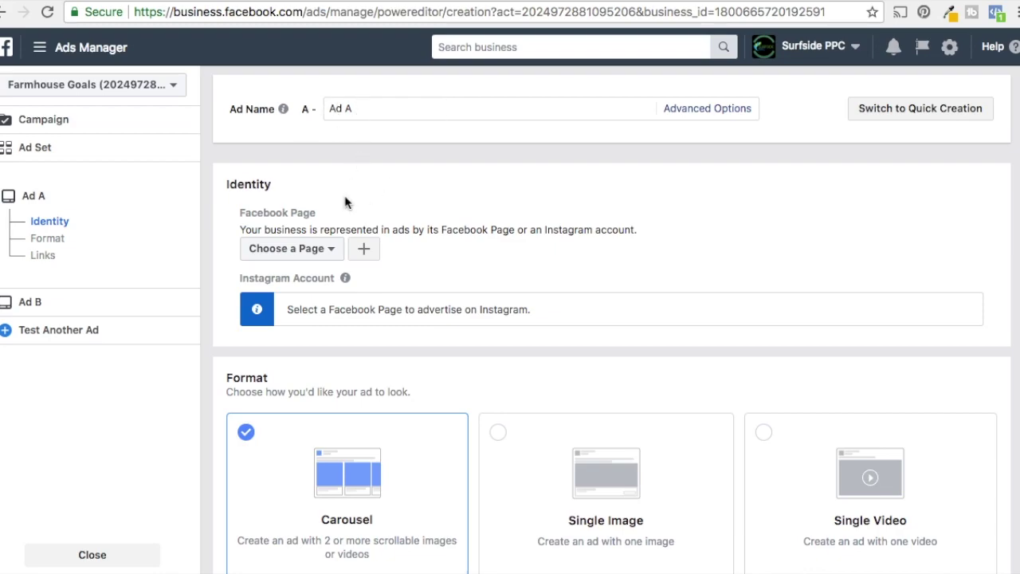
{"action": "left_click", "coordinate": [328, 250]}
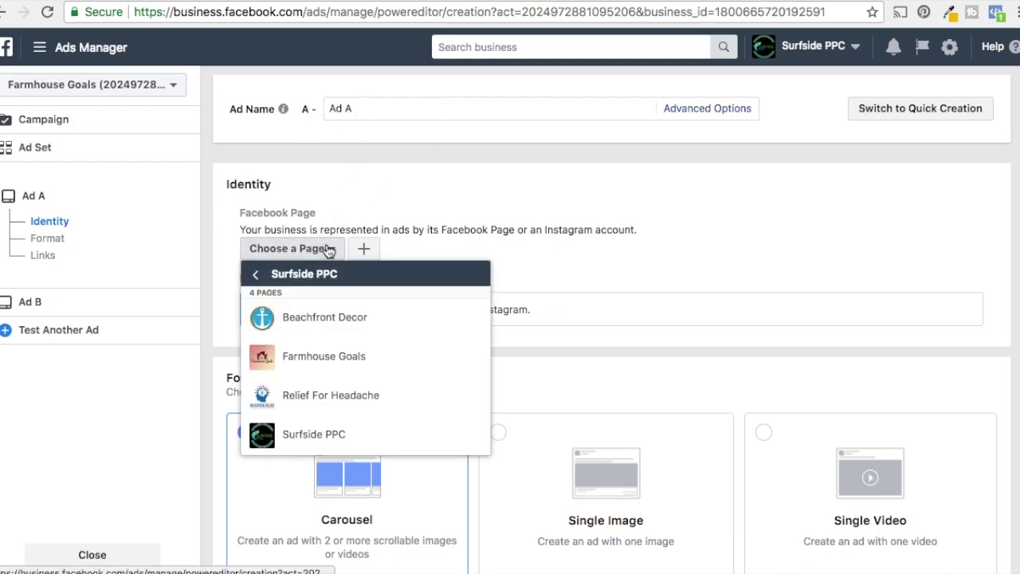
{"action": "left_click", "coordinate": [332, 369]}
{"action": "left_click", "coordinate": [331, 320]}
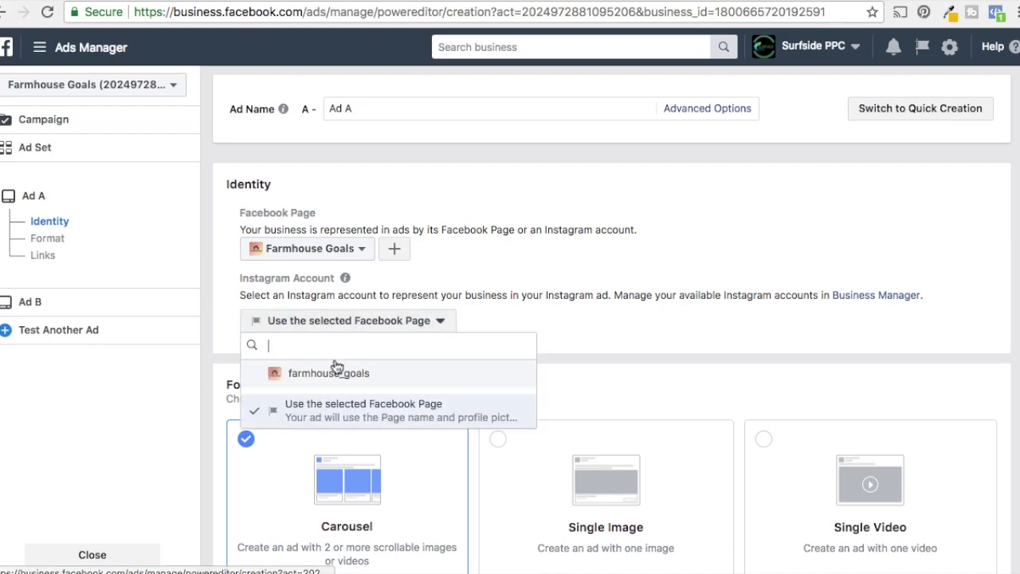
{"action": "left_click", "coordinate": [340, 384]}
- Choose the Single Image format for Ad A and add the library photo of the white-tiled kitchen with the green wooden table
{"action": "scroll", "coordinate": [516, 343], "scroll_direction": "down", "scroll_amount": 2}
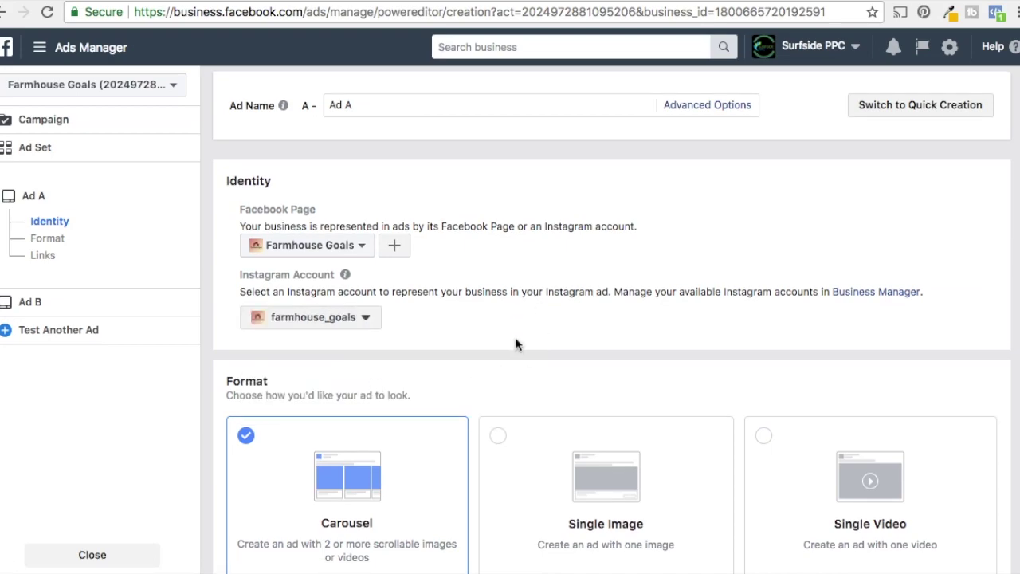
{"action": "scroll", "coordinate": [503, 328], "scroll_direction": "down", "scroll_amount": 5}
{"action": "left_click", "coordinate": [602, 213]}
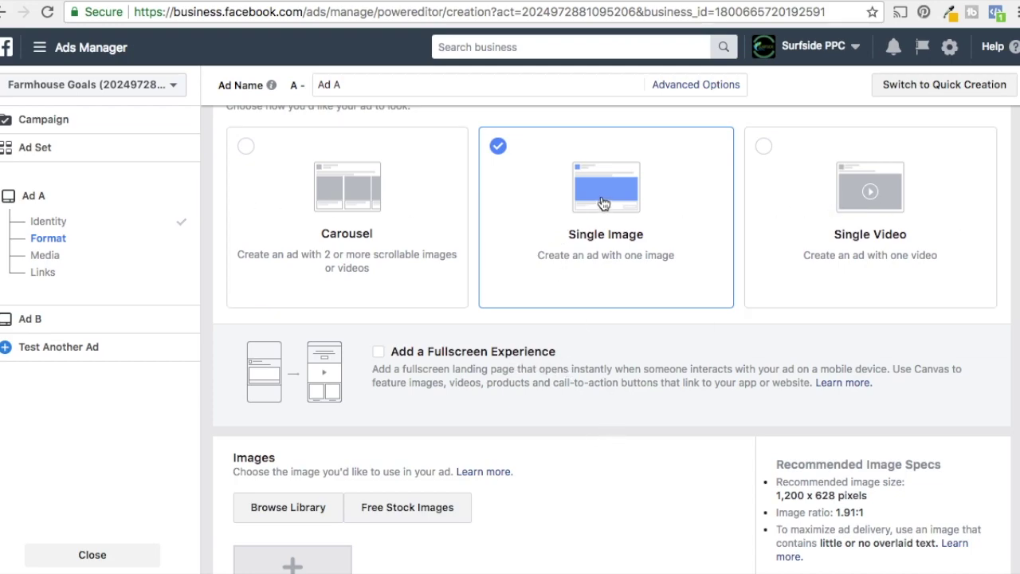
{"action": "scroll", "coordinate": [601, 264], "scroll_direction": "down", "scroll_amount": 5}
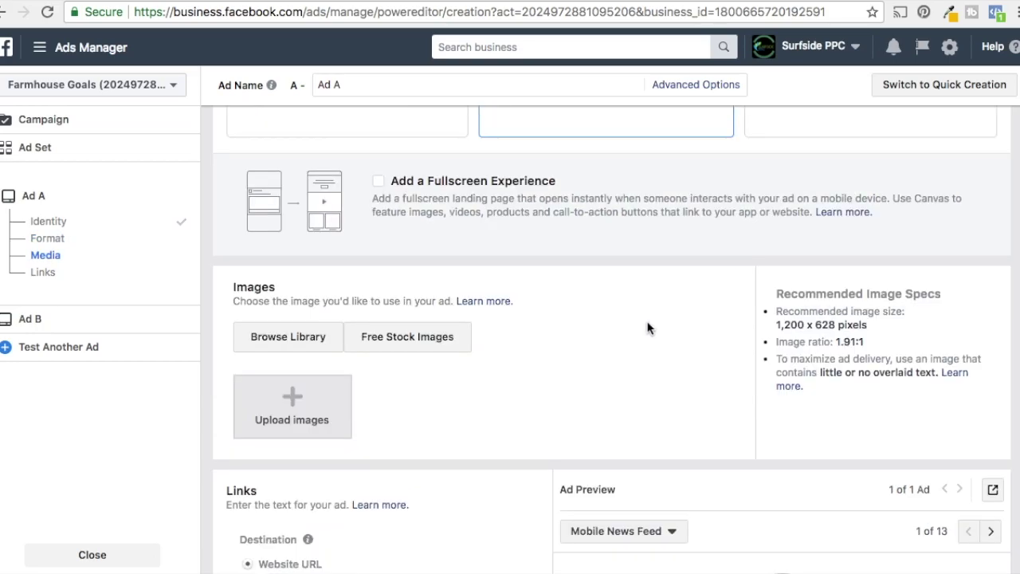
{"action": "left_click", "coordinate": [276, 318]}
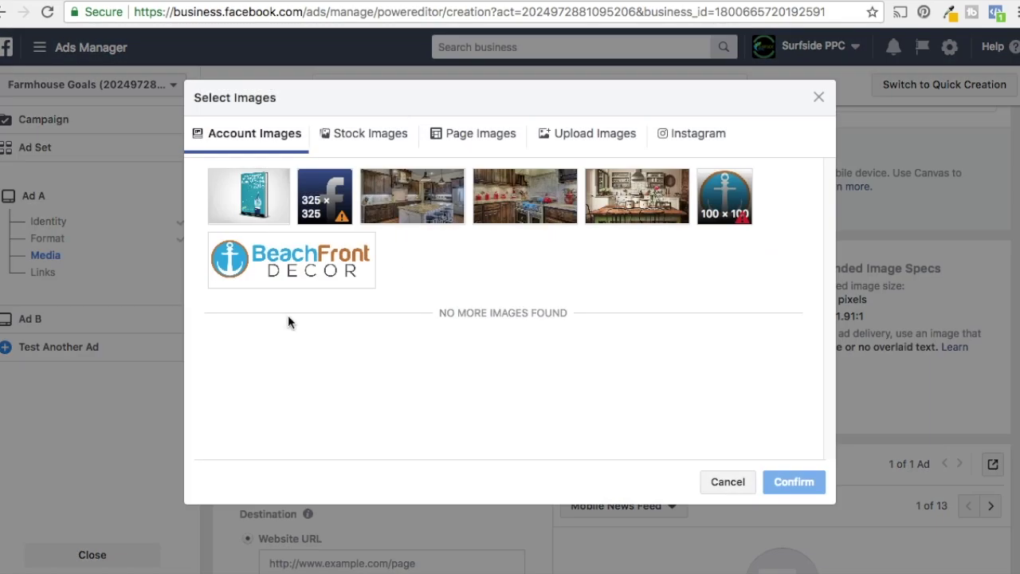
{"action": "left_click", "coordinate": [412, 207]}
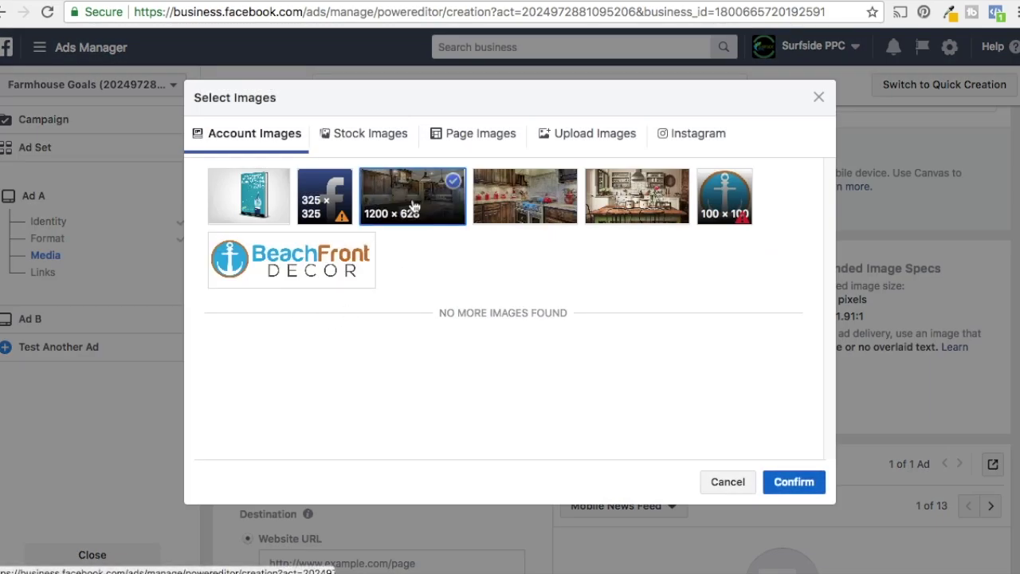
{"action": "key", "text": "Return"}
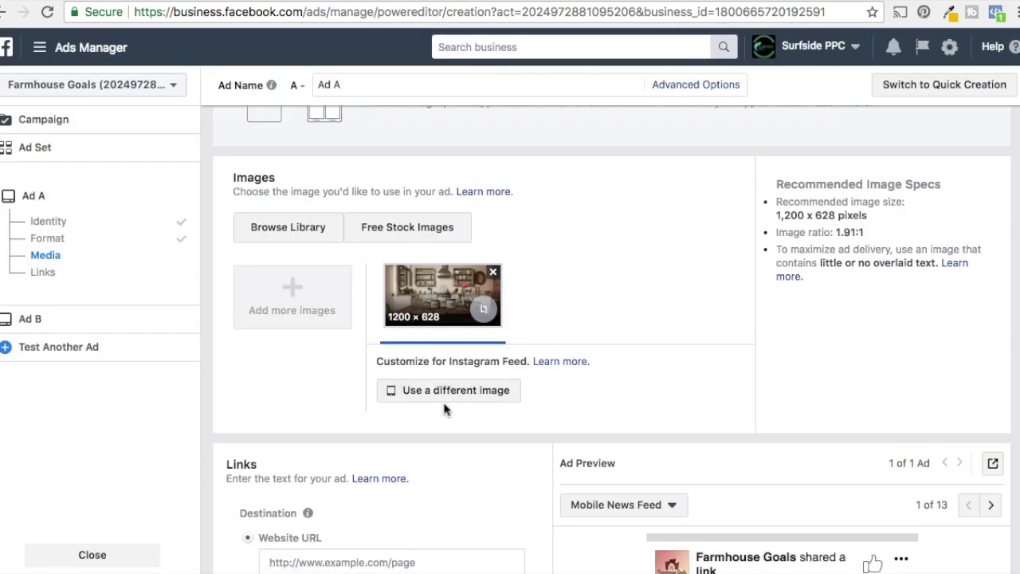
- Crop the Instagram version of Ad A's image to the Square format
{"action": "left_click", "coordinate": [487, 312]}
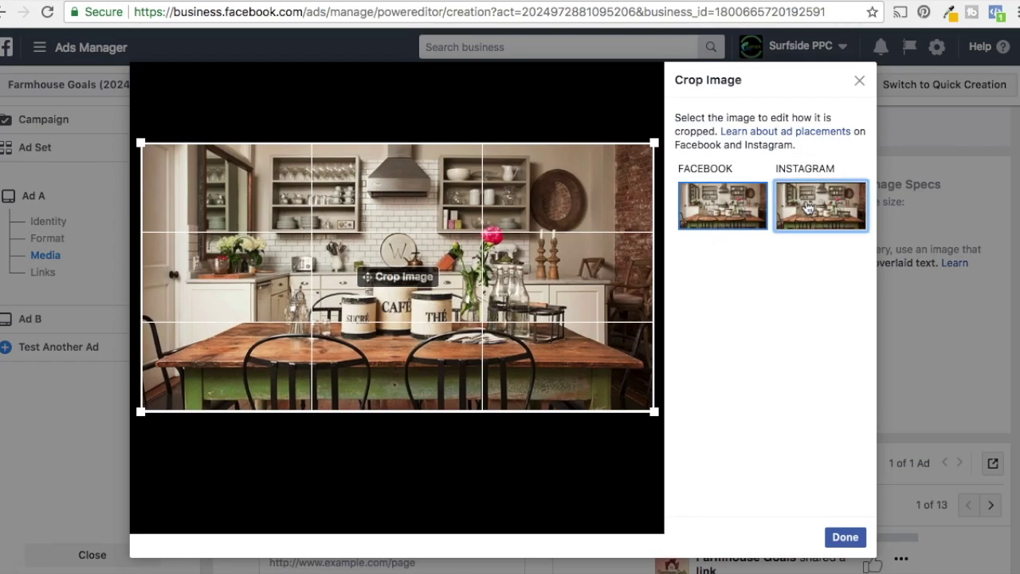
{"action": "left_click", "coordinate": [806, 207]}
{"action": "left_click", "coordinate": [470, 535]}
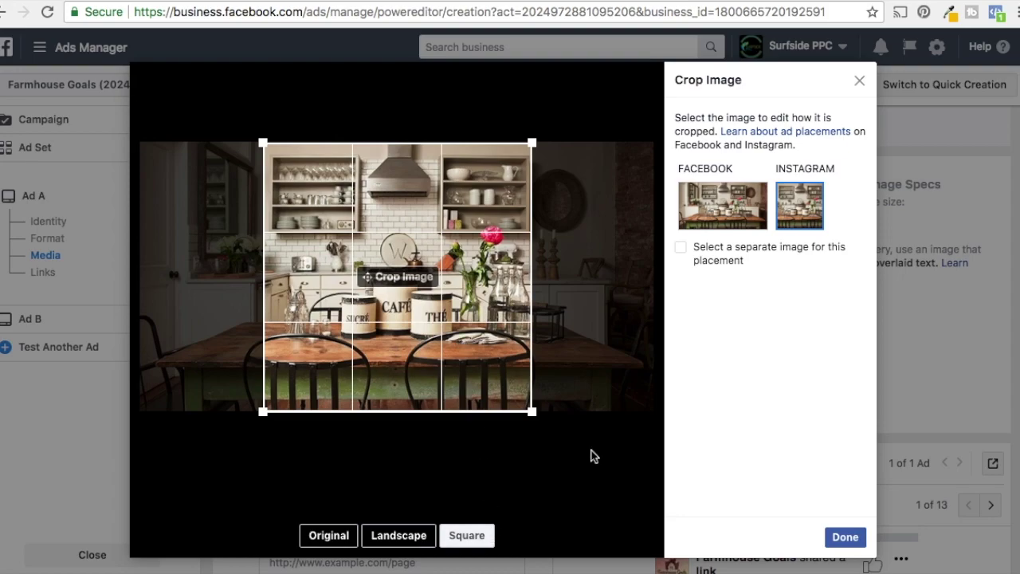
{"action": "left_click", "coordinate": [845, 536]}
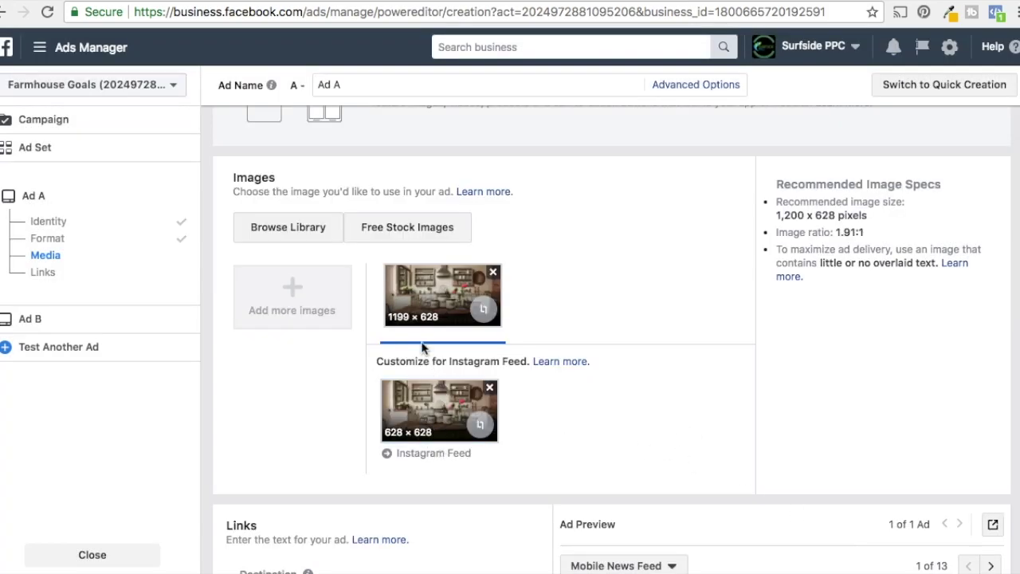
- Switch to the Campaign URL Builder and copy the generated farmhousegoals.com URL with the campaign content Split Test Ad A
{"action": "scroll", "coordinate": [346, 357], "scroll_direction": "down", "scroll_amount": 3}
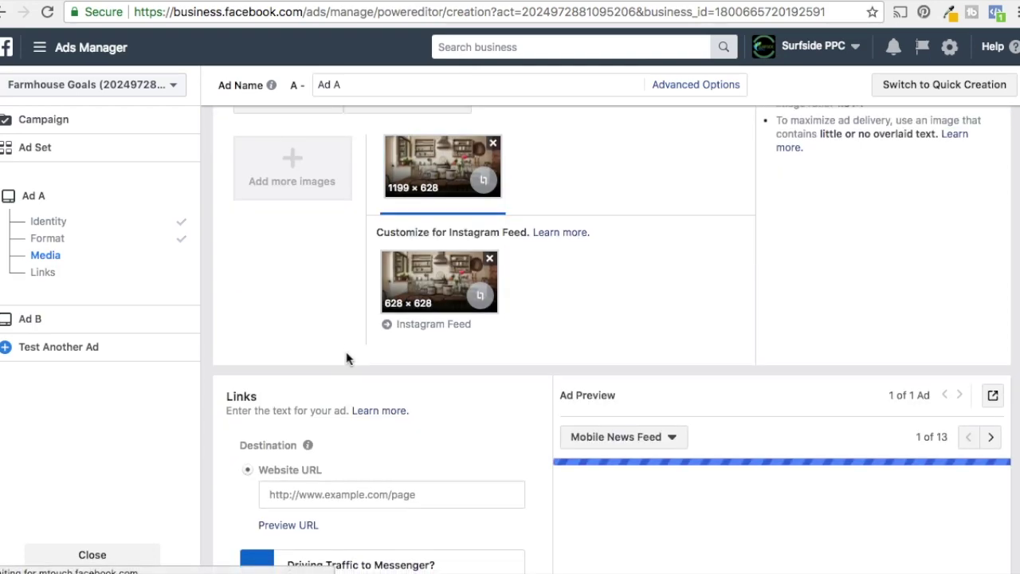
{"action": "scroll", "coordinate": [345, 357], "scroll_direction": "down", "scroll_amount": 5}
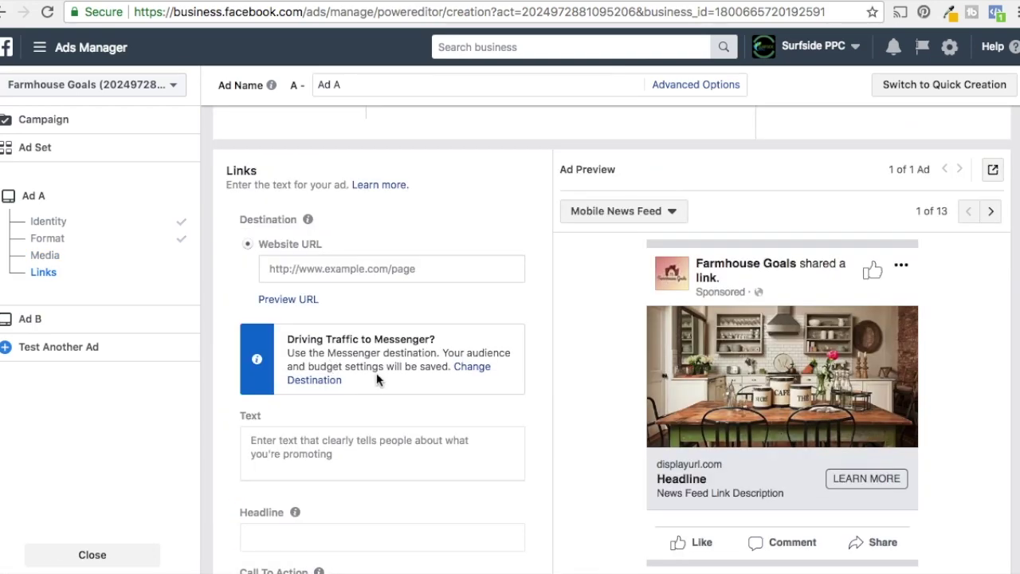
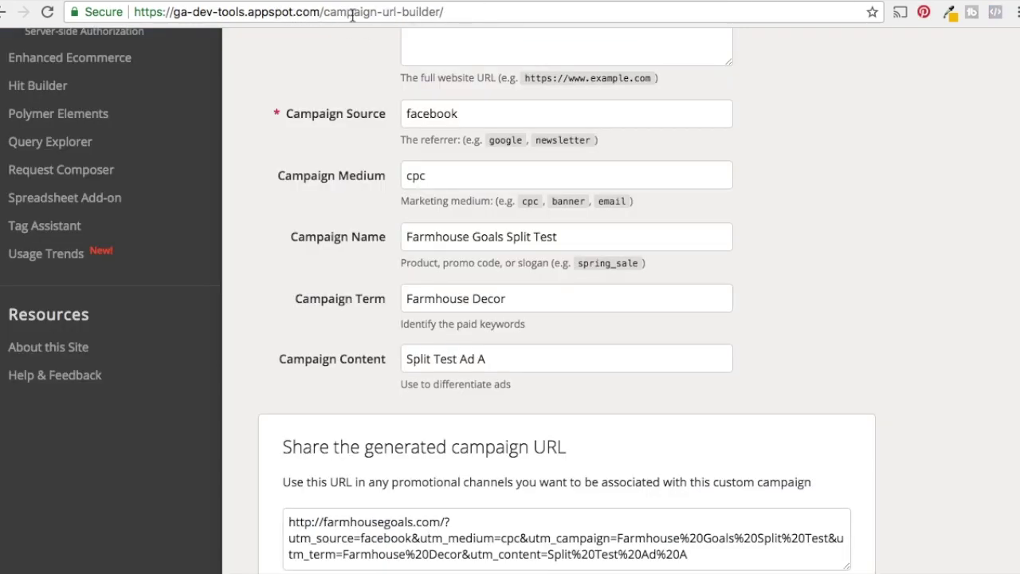
{"action": "scroll", "coordinate": [753, 168], "scroll_direction": "up", "scroll_amount": 2}
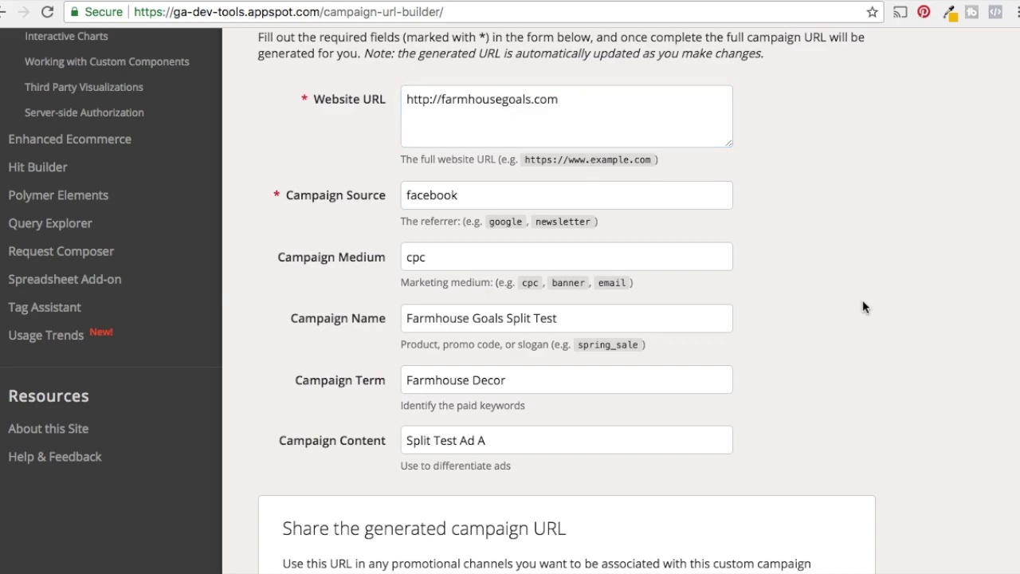
{"action": "left_click", "coordinate": [616, 94]}
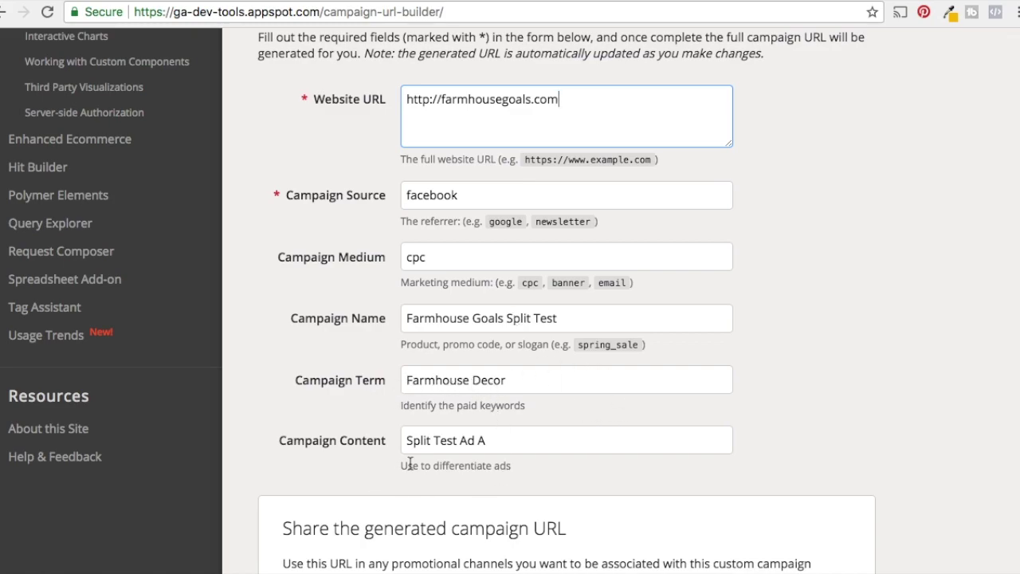
{"action": "scroll", "coordinate": [845, 355], "scroll_direction": "down", "scroll_amount": 5}
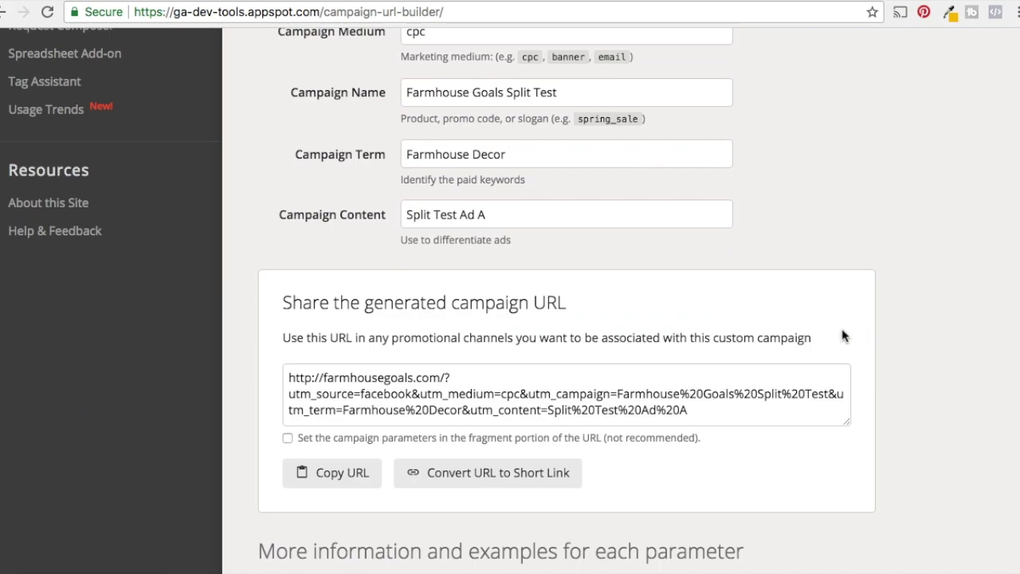
{"action": "left_click", "coordinate": [343, 479]}
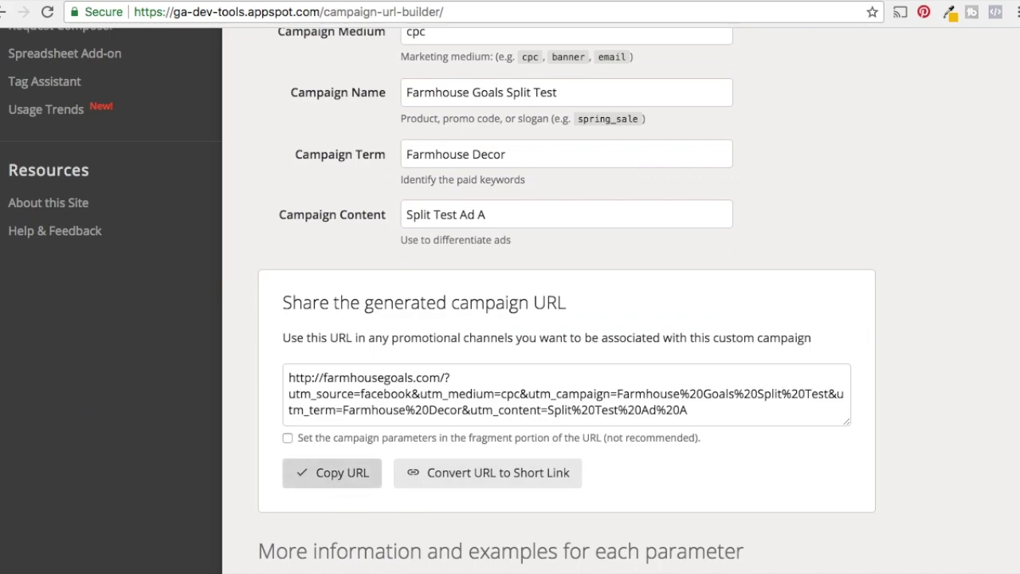
- Return to Ads Manager and paste the tagged farmhousegoals.com link as Ad A's destination website URL
{"action": "key", "text": "ctrl+Tab"}
{"action": "left_click", "coordinate": [417, 267]}
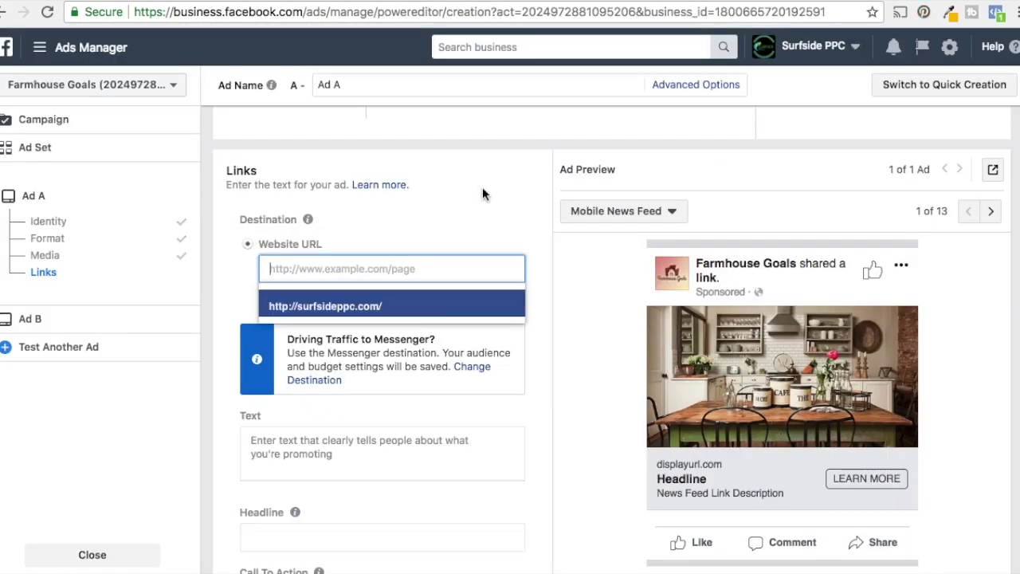
{"action": "key", "text": "ctrl+v"}
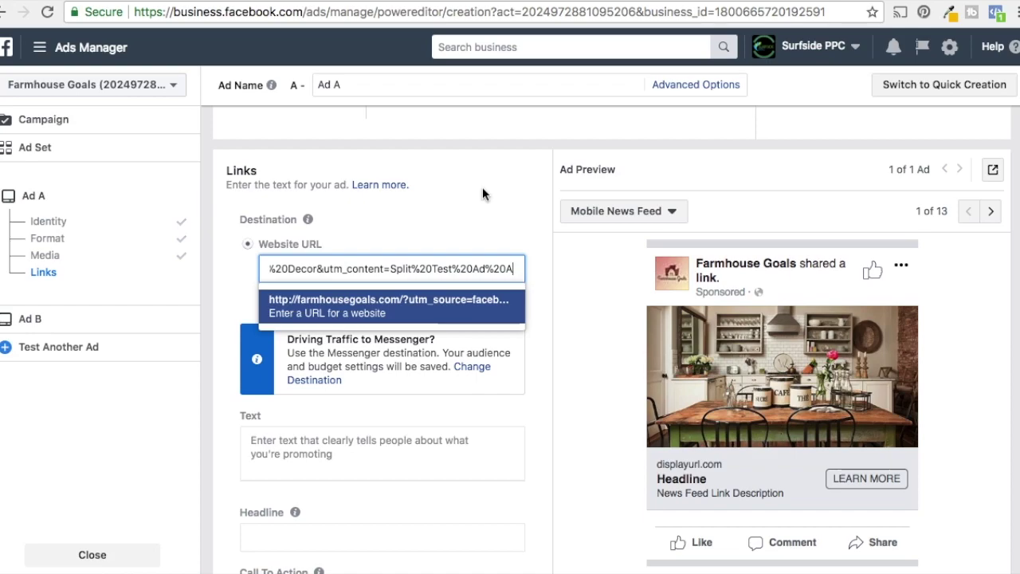
{"action": "left_click", "coordinate": [518, 213]}
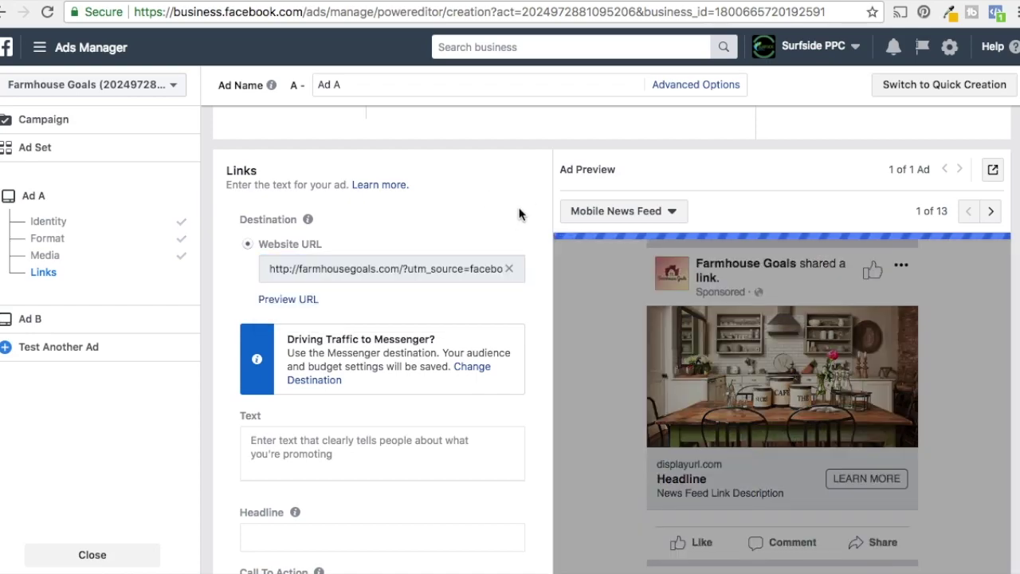
- Write Ad A's text "Save 10% on Farmhouse Decor in March!", headline "Shop Farmhouse Goals", Shop Now call to action, display link FarmhouseGoals.com and GOALS-code description
{"action": "scroll", "coordinate": [502, 215], "scroll_direction": "down", "scroll_amount": 2}
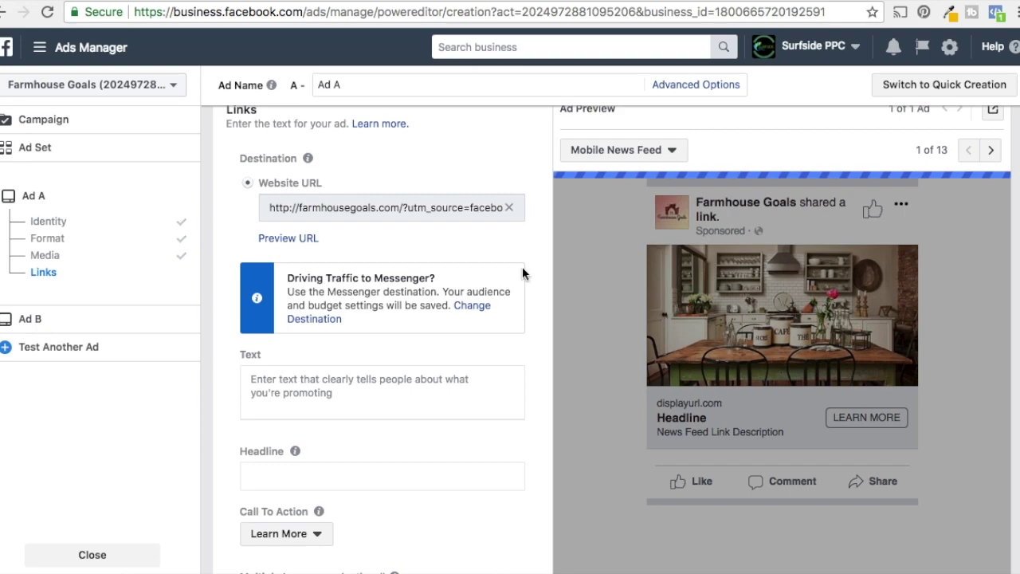
{"action": "scroll", "coordinate": [521, 273], "scroll_direction": "down", "scroll_amount": 1}
{"action": "scroll", "coordinate": [343, 419], "scroll_direction": "down", "scroll_amount": 3}
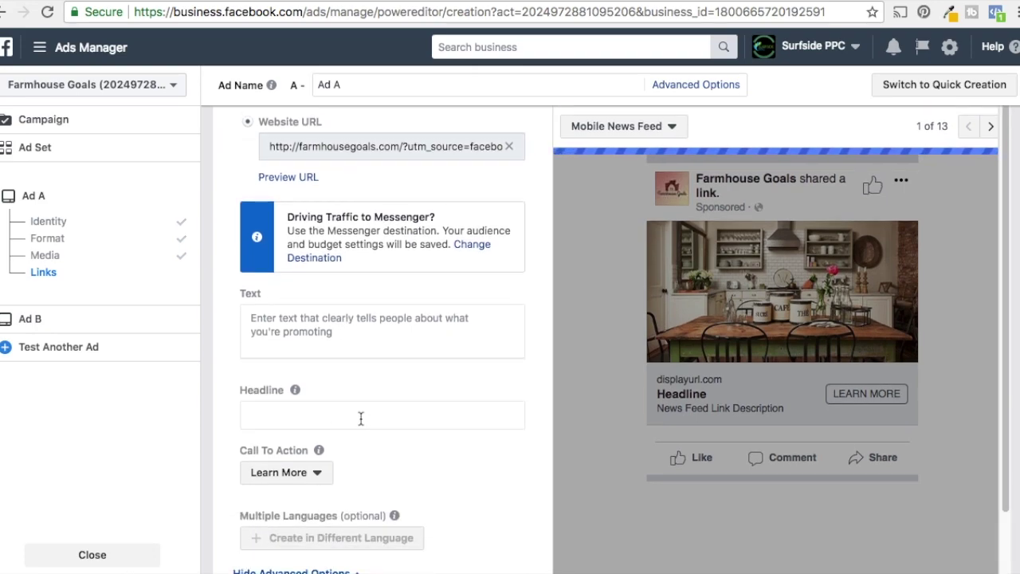
{"action": "scroll", "coordinate": [470, 409], "scroll_direction": "down", "scroll_amount": 1}
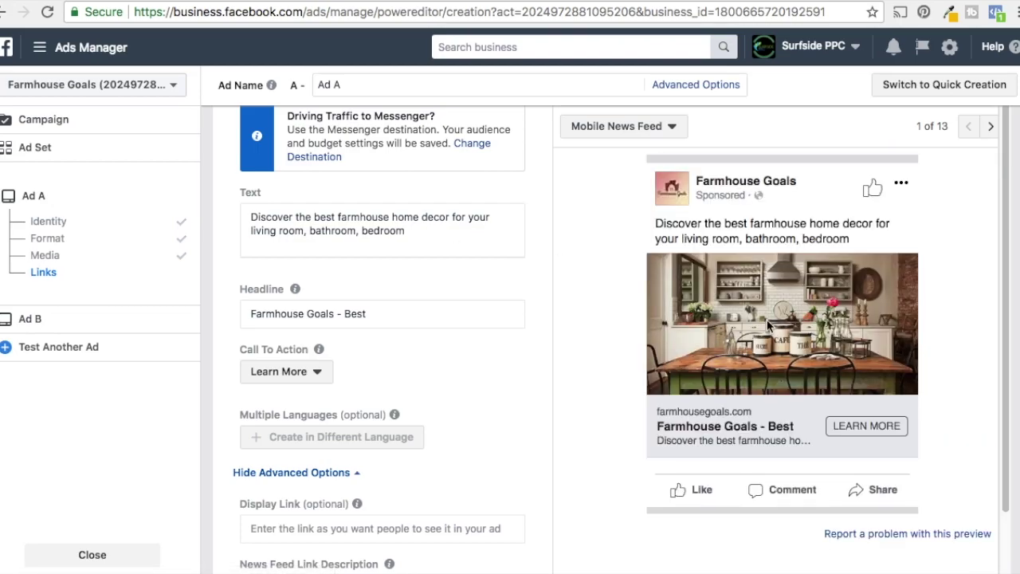
{"action": "left_click_drag", "start_coordinate": [409, 229], "coordinate": [221, 241]}
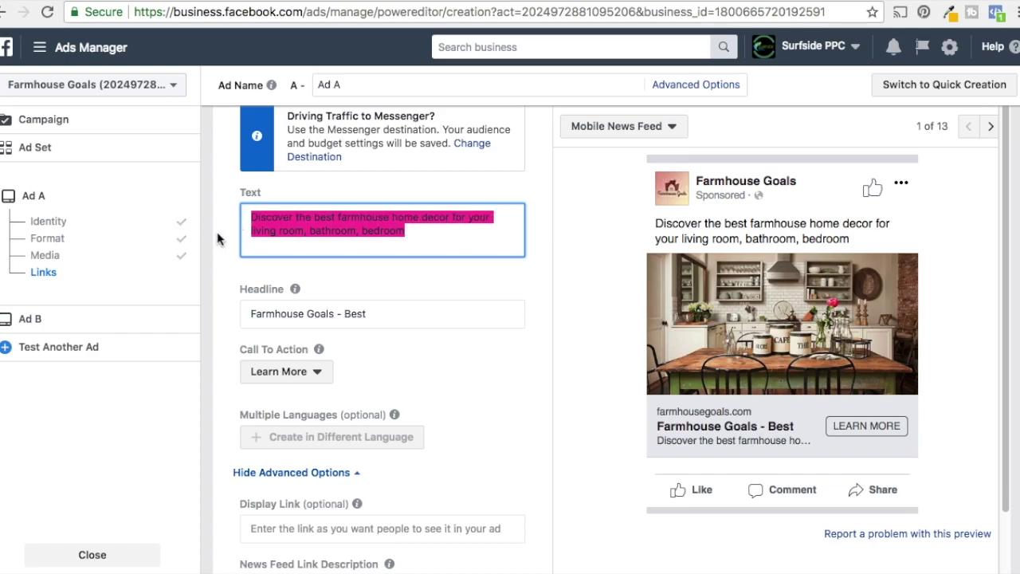
{"action": "type", "text": "Save"}
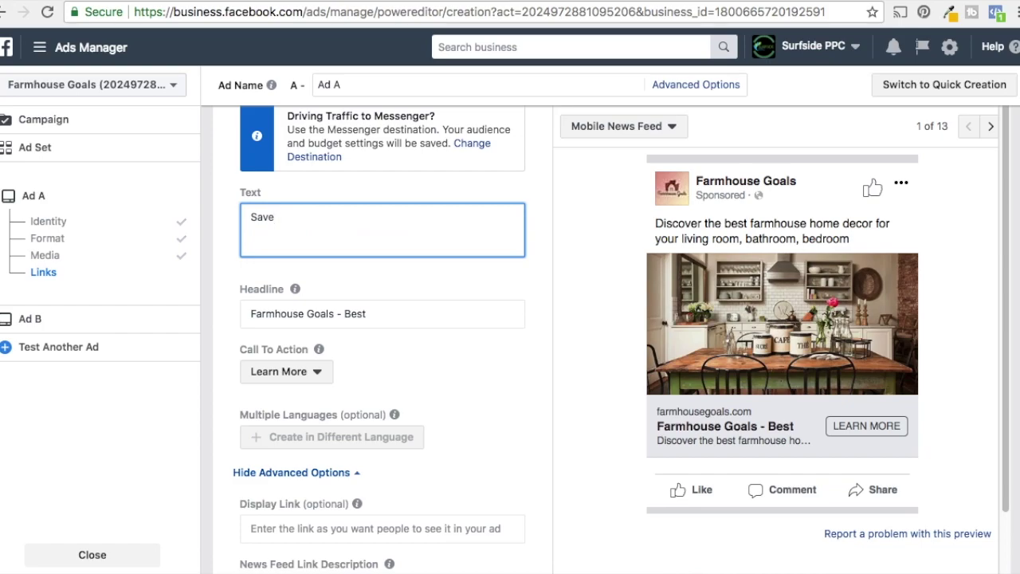
{"action": "type", "text": " 10%"}
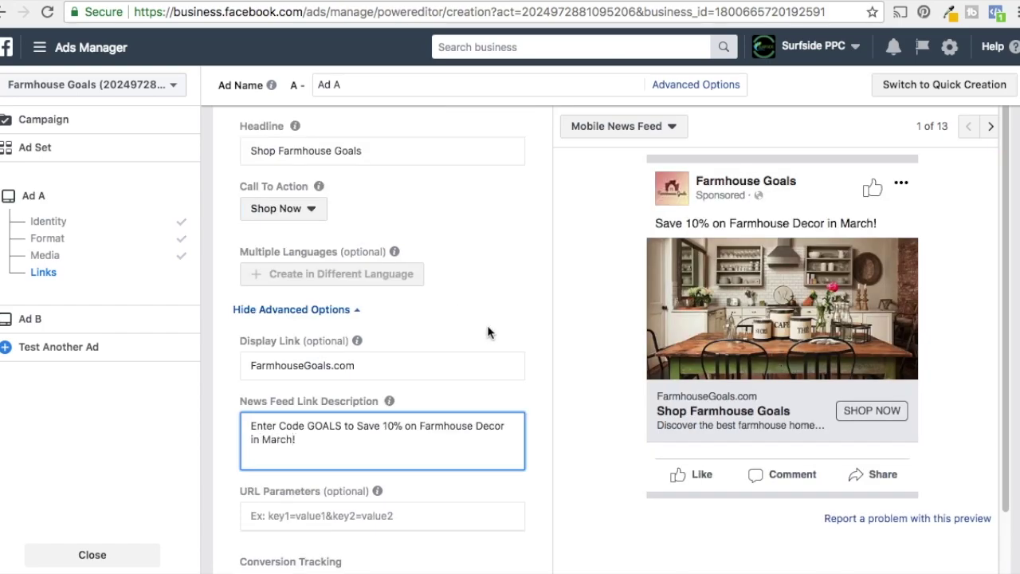
{"action": "left_click", "coordinate": [528, 301]}
- Keep Ad A's conversion tracking on the Farmhouse Goals Website Pixel and continue to Ad B
{"action": "scroll", "coordinate": [433, 357], "scroll_direction": "down", "scroll_amount": 2}
{"action": "scroll", "coordinate": [446, 378], "scroll_direction": "down", "scroll_amount": 4}
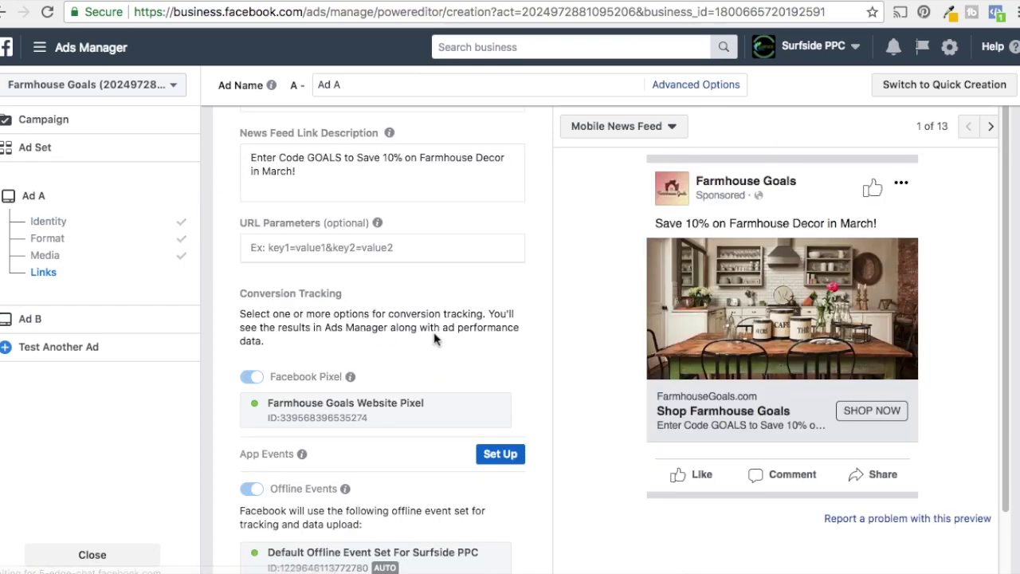
{"action": "scroll", "coordinate": [426, 414], "scroll_direction": "down", "scroll_amount": 3}
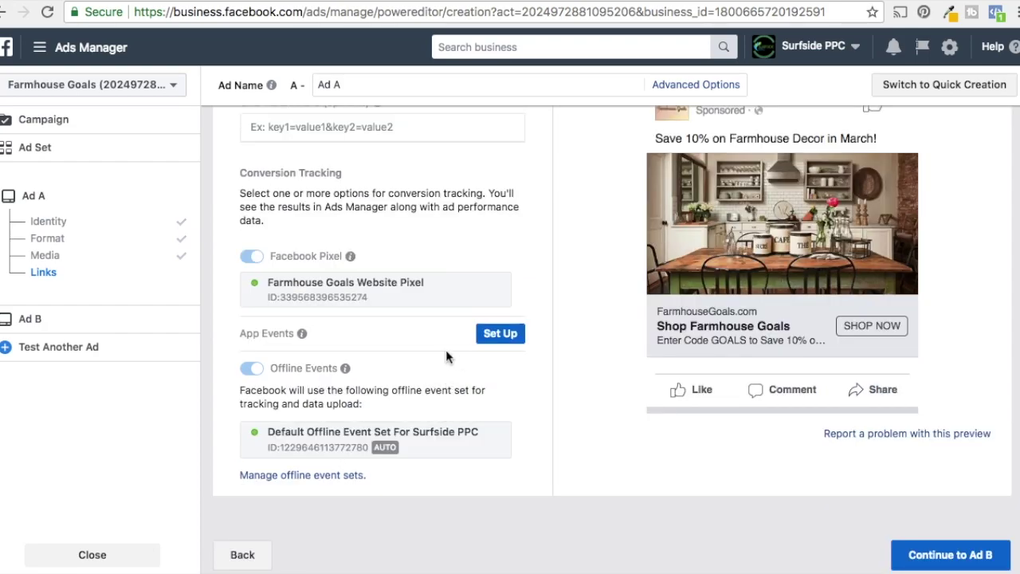
{"action": "left_click", "coordinate": [936, 555]}
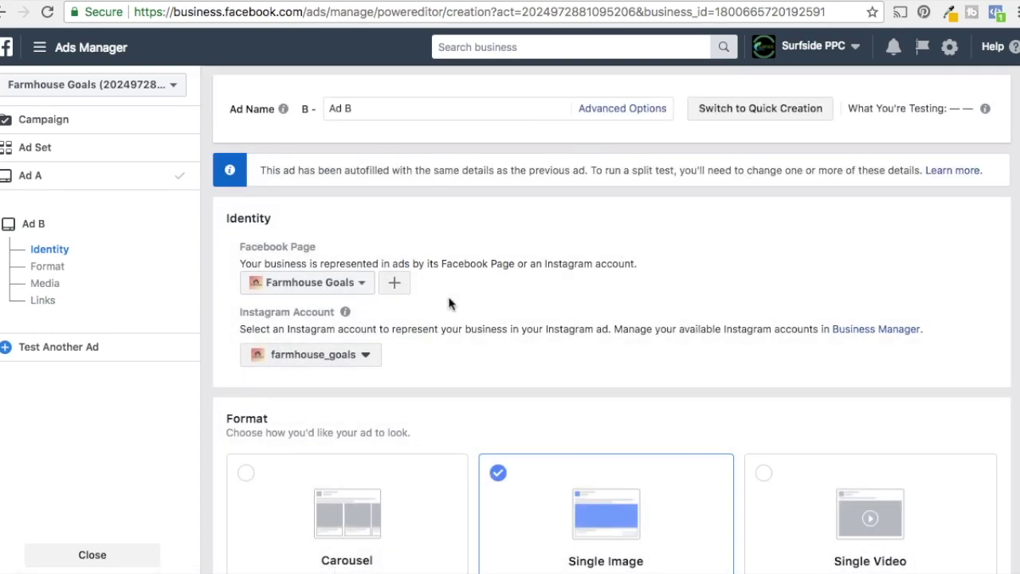
- Replace Ad B's image with the library photo of the wooden-cabinet kitchen with red accessories
{"action": "scroll", "coordinate": [446, 287], "scroll_direction": "down", "scroll_amount": 4}
{"action": "scroll", "coordinate": [481, 294], "scroll_direction": "down", "scroll_amount": 7}
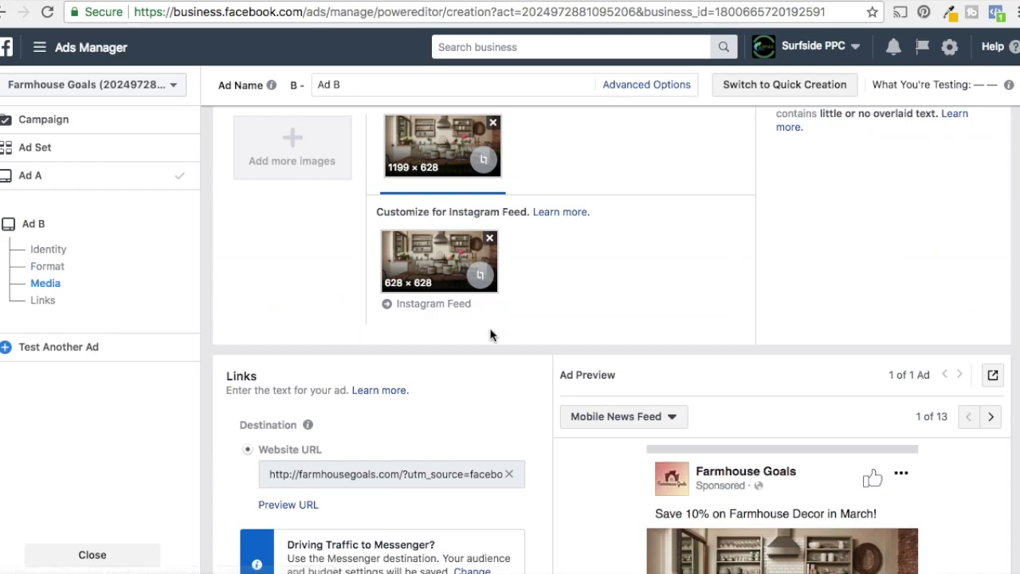
{"action": "scroll", "coordinate": [502, 307], "scroll_direction": "up", "scroll_amount": 2}
{"action": "left_click", "coordinate": [494, 217]}
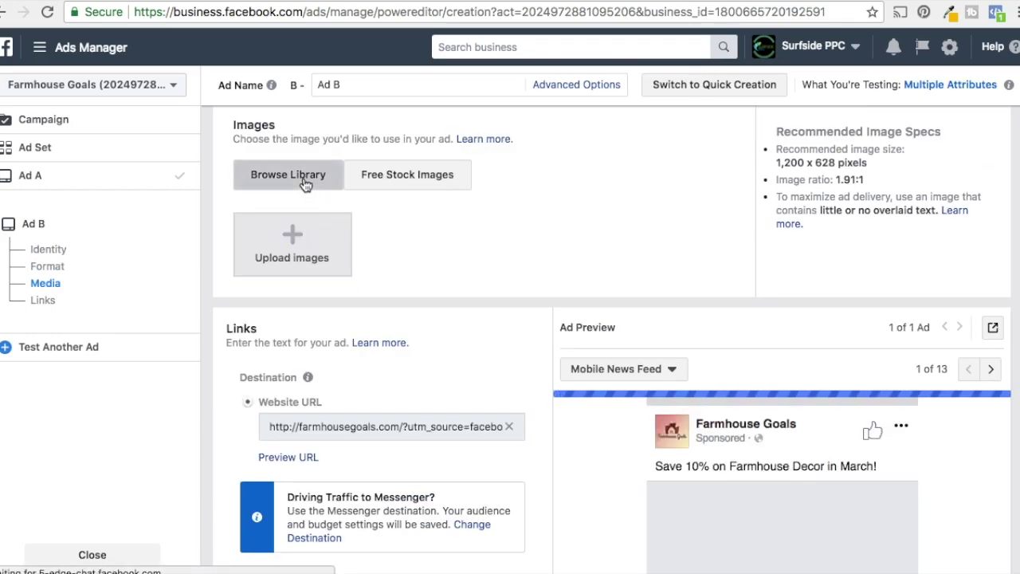
{"action": "left_click", "coordinate": [307, 185]}
{"action": "left_click", "coordinate": [504, 206]}
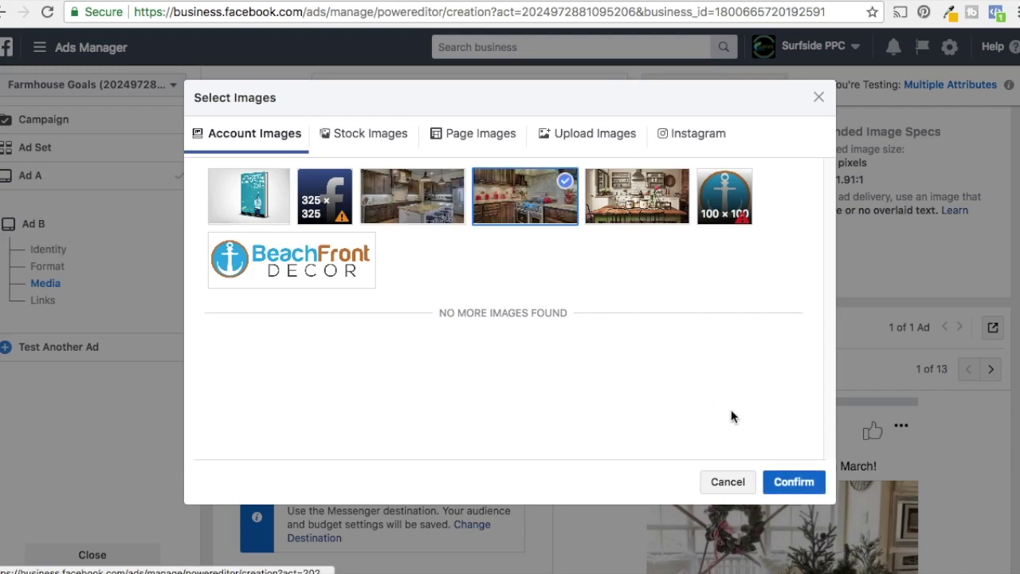
{"action": "left_click", "coordinate": [792, 481]}
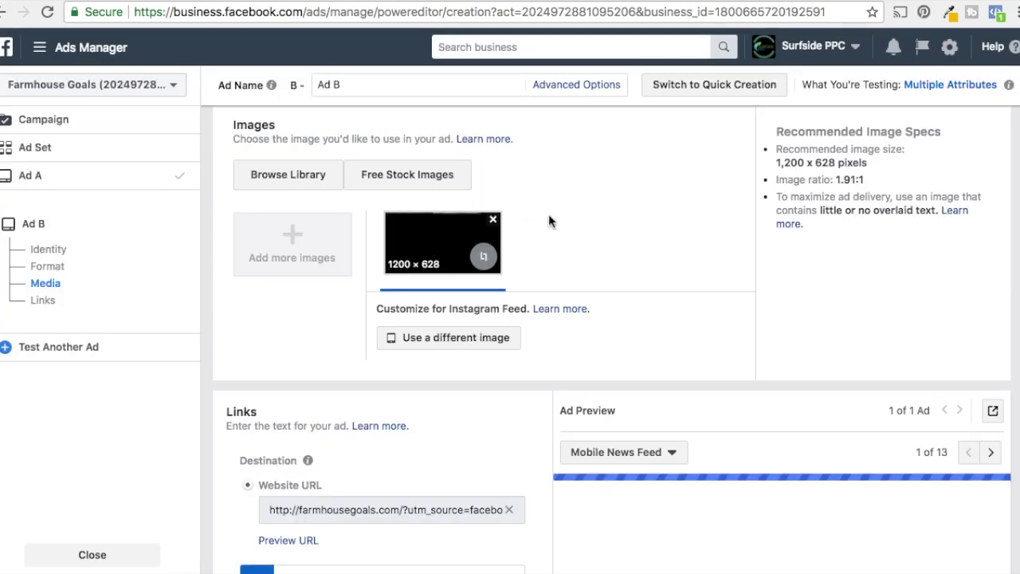
- Switch to the Campaign URL Builder, change the campaign content to "Split Test Ad B" and copy the generated URL
{"action": "scroll", "coordinate": [552, 267], "scroll_direction": "down", "scroll_amount": 3}
{"action": "scroll", "coordinate": [430, 339], "scroll_direction": "down", "scroll_amount": 8}
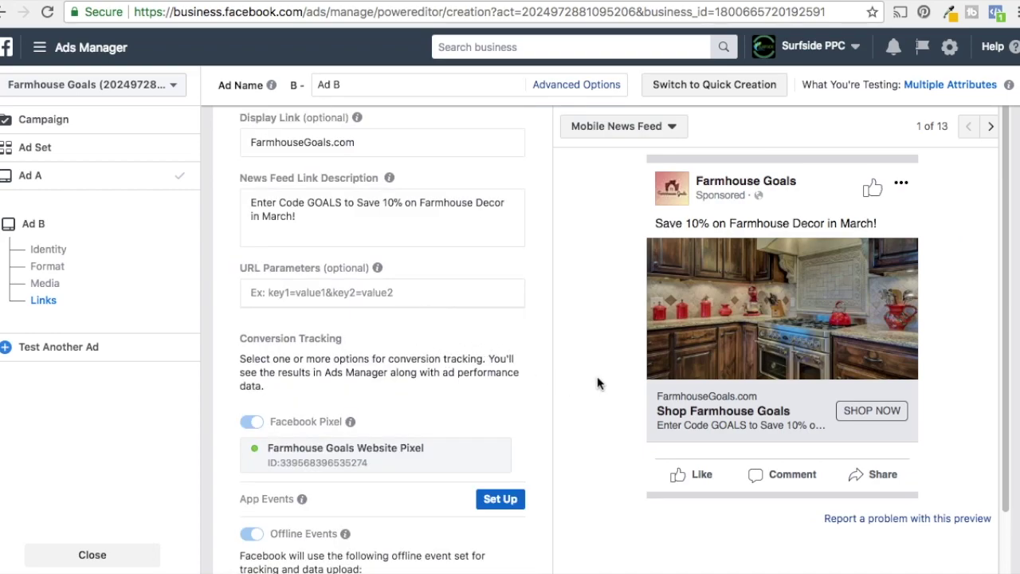
{"action": "scroll", "coordinate": [517, 344], "scroll_direction": "up", "scroll_amount": 9}
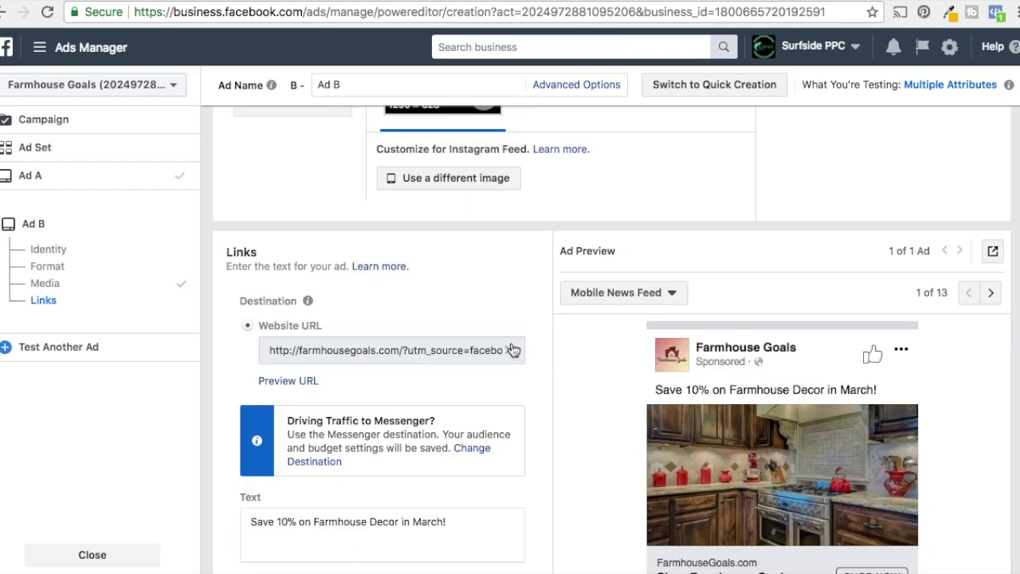
{"action": "scroll", "coordinate": [502, 309], "scroll_direction": "up", "scroll_amount": 1}
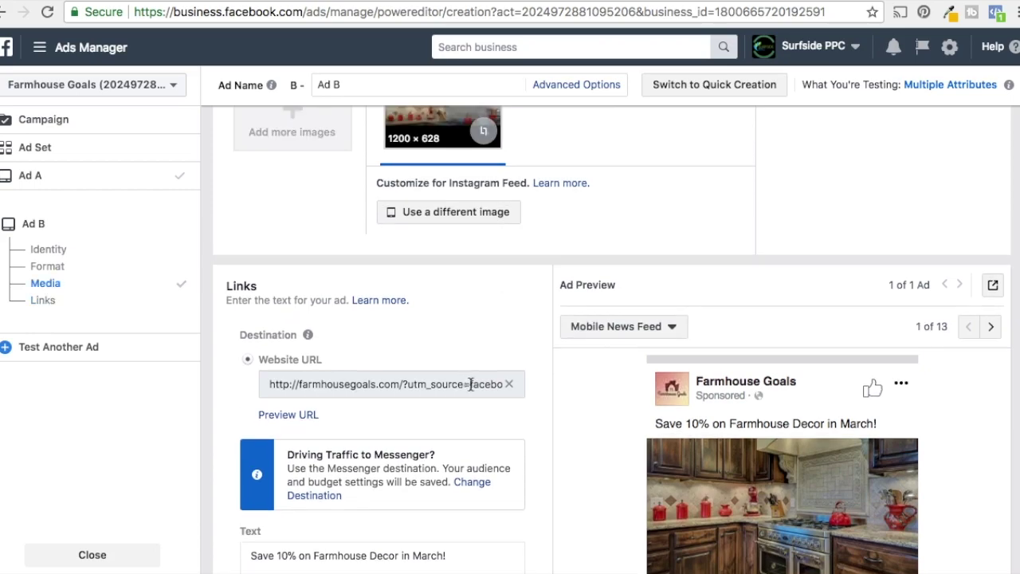
{"action": "left_click", "coordinate": [526, 2]}
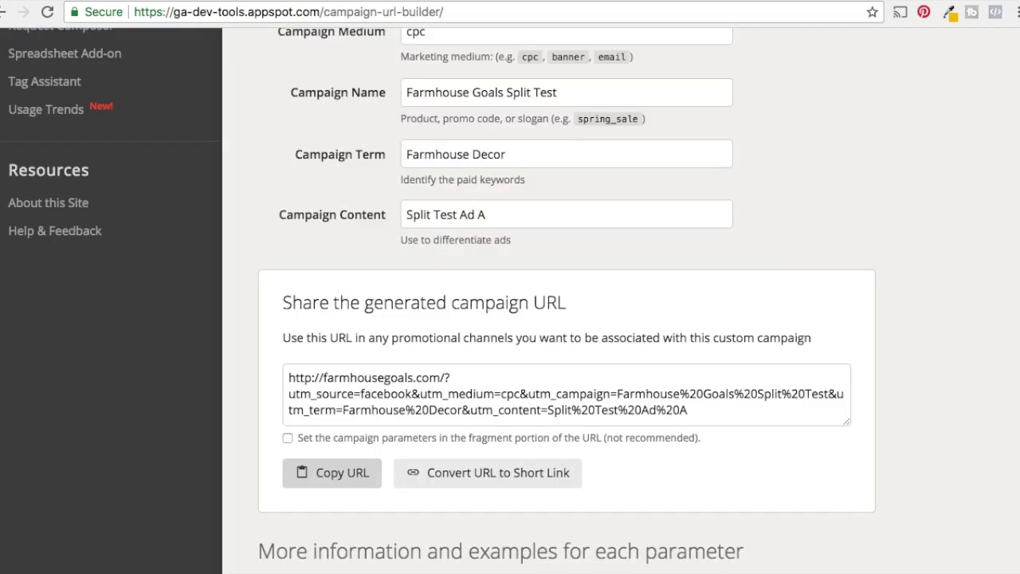
{"action": "left_click", "coordinate": [533, 216]}
{"action": "key", "text": "BackSpace"}
{"action": "type", "text": "B"}
{"action": "left_click", "coordinate": [917, 226]}
{"action": "left_click", "coordinate": [312, 473]}
- Return to Ads Manager and replace Ad B's website URL with the copied Split Test Ad B link
{"action": "key", "text": "ctrl+Tab"}
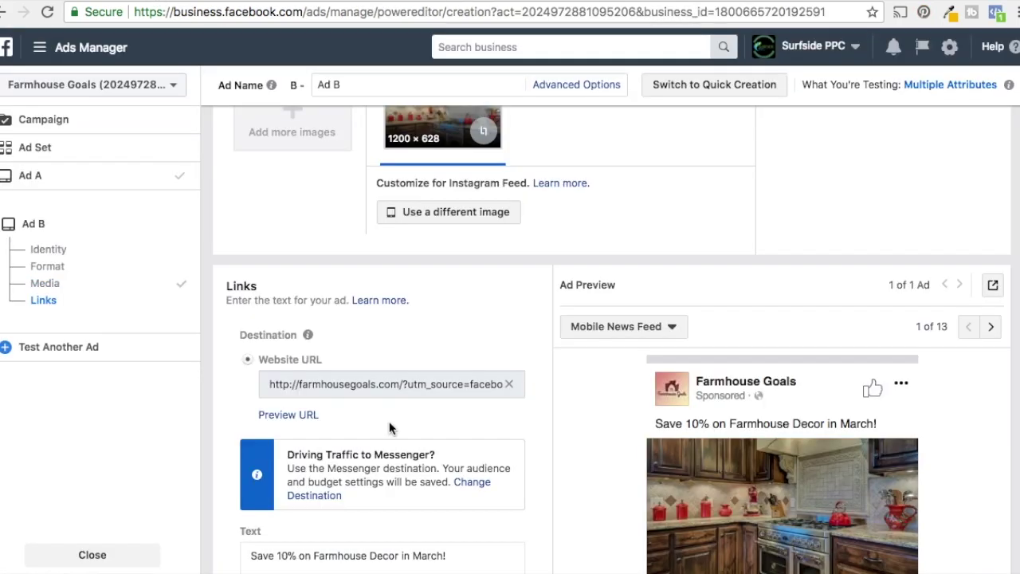
{"action": "triple_click", "coordinate": [404, 385]}
{"action": "key", "text": "BackSpace"}
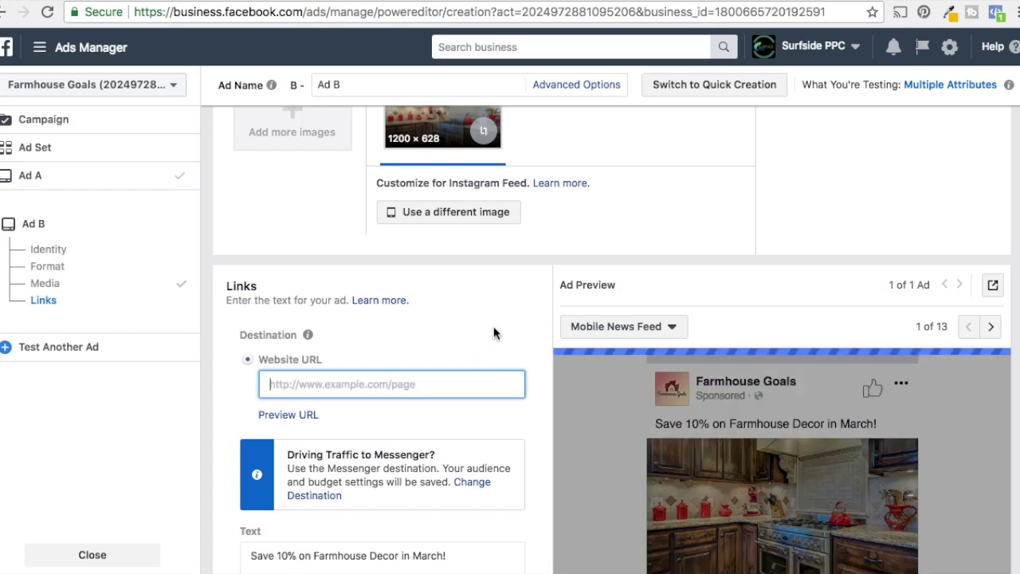
{"action": "key", "text": "ctrl+v"}
{"action": "left_click", "coordinate": [490, 342]}
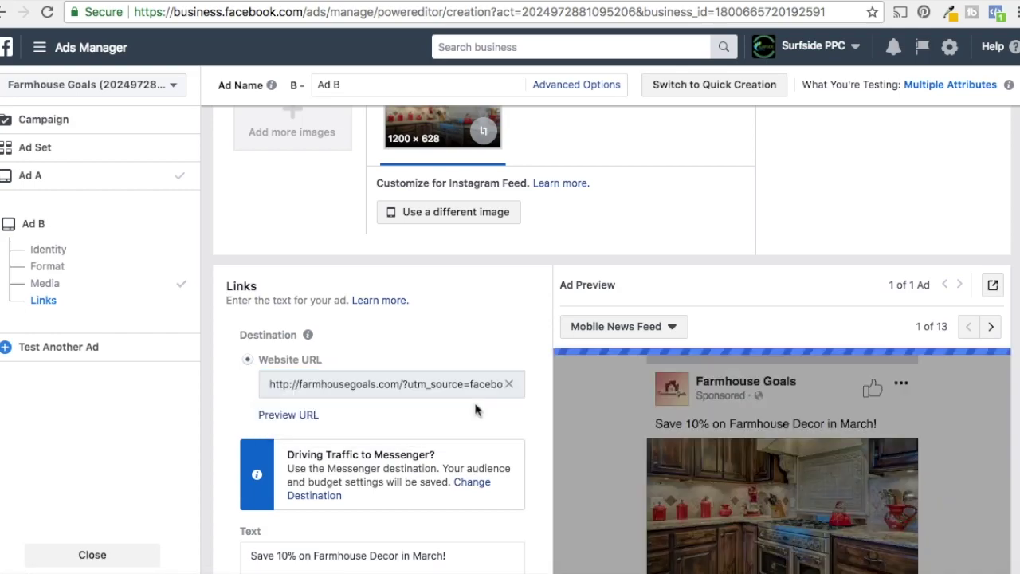
- Crop Ad B's kitchen image to a square for the Instagram placement
{"action": "scroll", "coordinate": [549, 342], "scroll_direction": "up", "scroll_amount": 3}
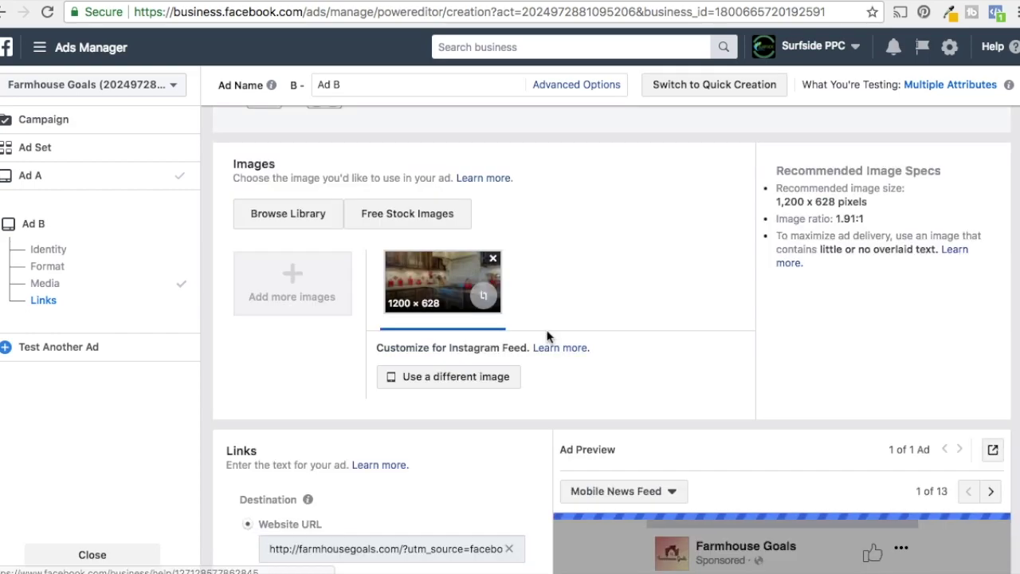
{"action": "left_click", "coordinate": [483, 295]}
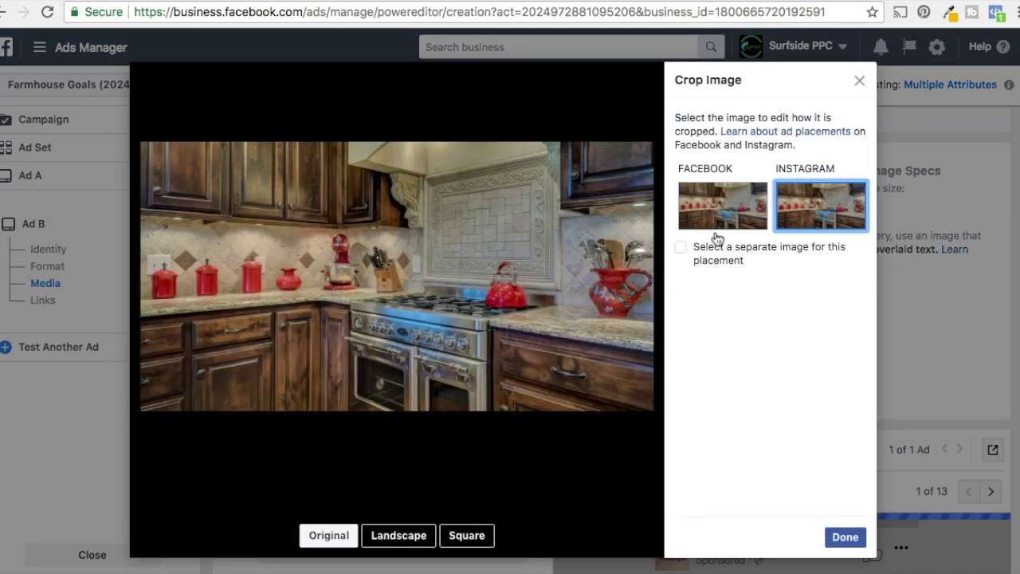
{"action": "left_click", "coordinate": [480, 539]}
{"action": "left_click", "coordinate": [844, 537]}
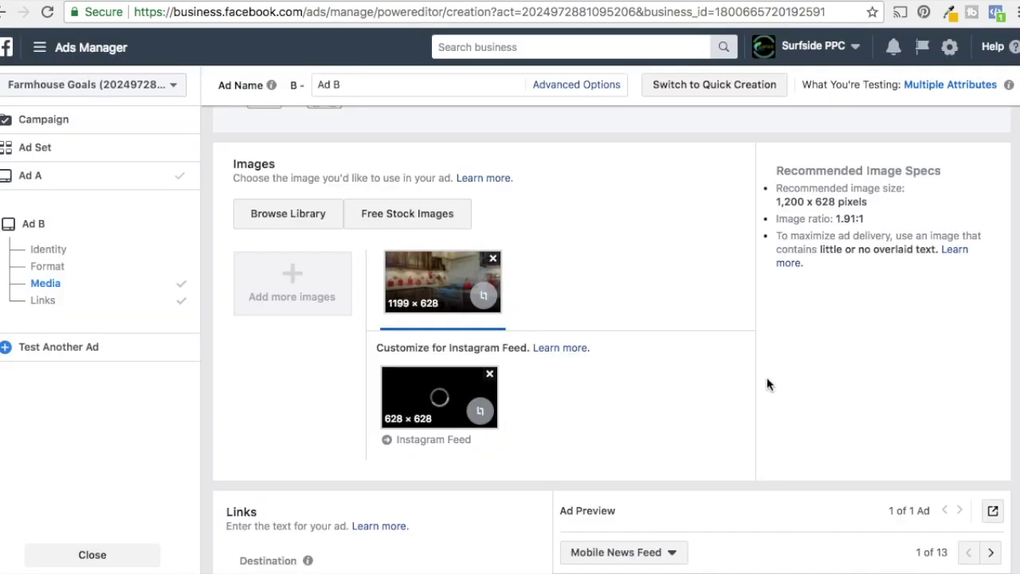
- Look over Ad B's identity, links and conversion tracking, and add a third ad, Ad C, to the split test
{"action": "scroll", "coordinate": [683, 353], "scroll_direction": "up", "scroll_amount": 4}
{"action": "scroll", "coordinate": [391, 250], "scroll_direction": "up", "scroll_amount": 4}
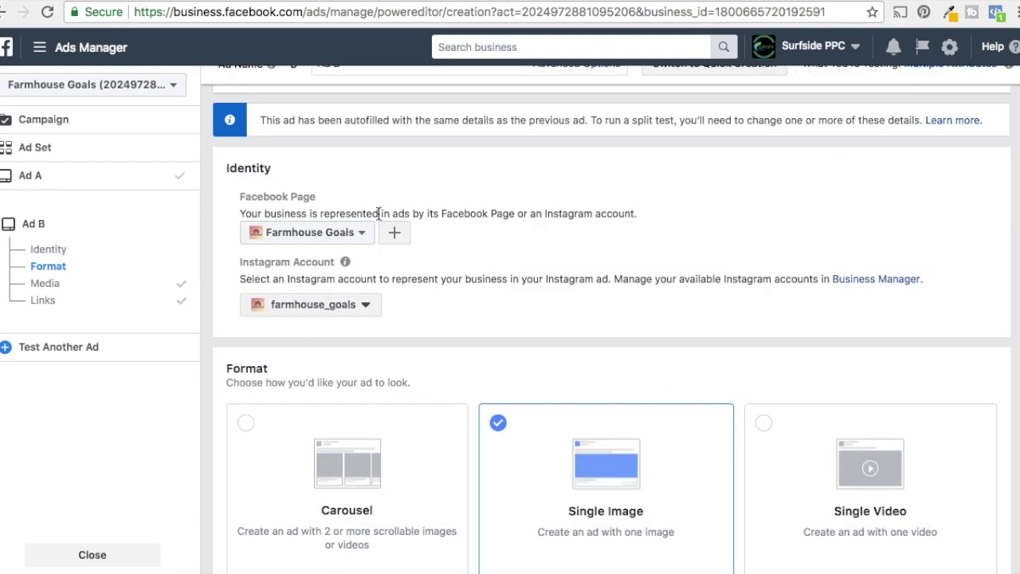
{"action": "scroll", "coordinate": [401, 214], "scroll_direction": "down", "scroll_amount": 5}
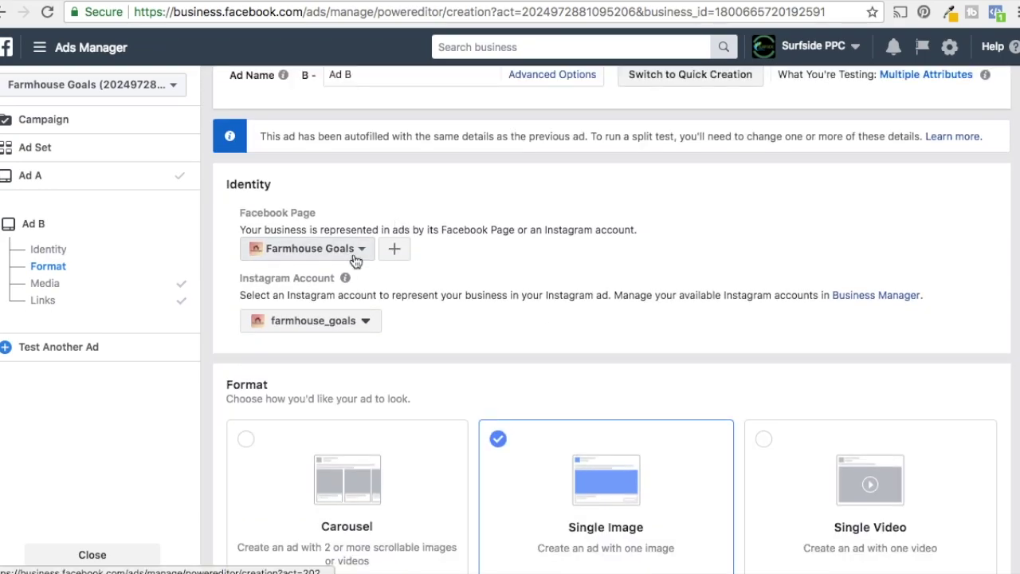
{"action": "scroll", "coordinate": [448, 313], "scroll_direction": "down", "scroll_amount": 7}
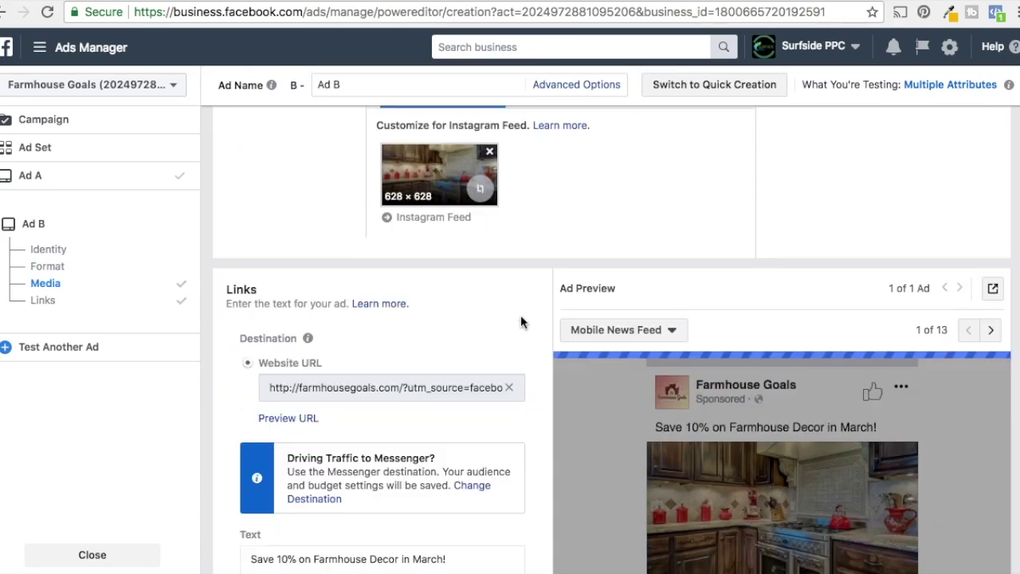
{"action": "scroll", "coordinate": [525, 320], "scroll_direction": "down", "scroll_amount": 10}
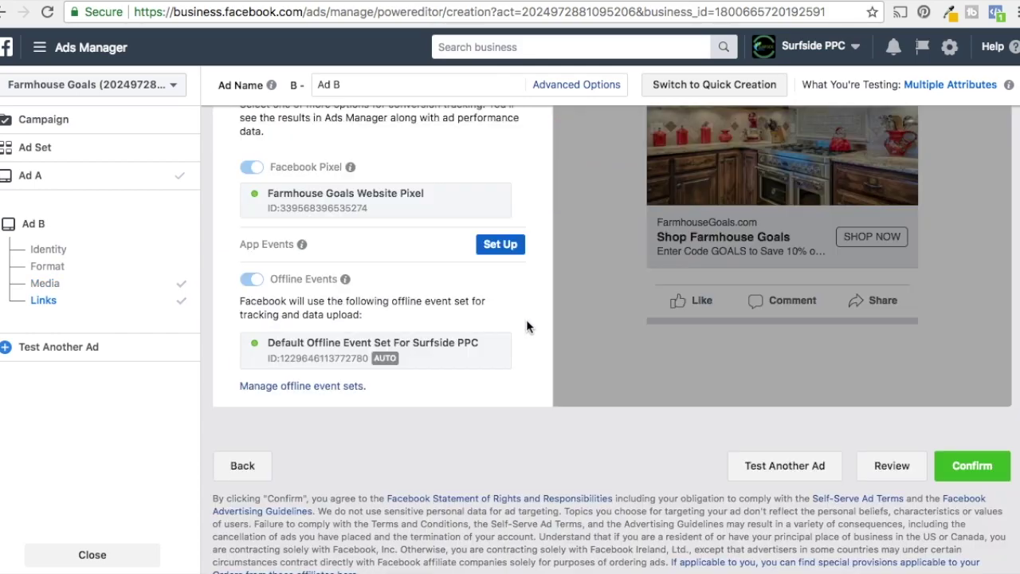
{"action": "left_click", "coordinate": [7, 352]}
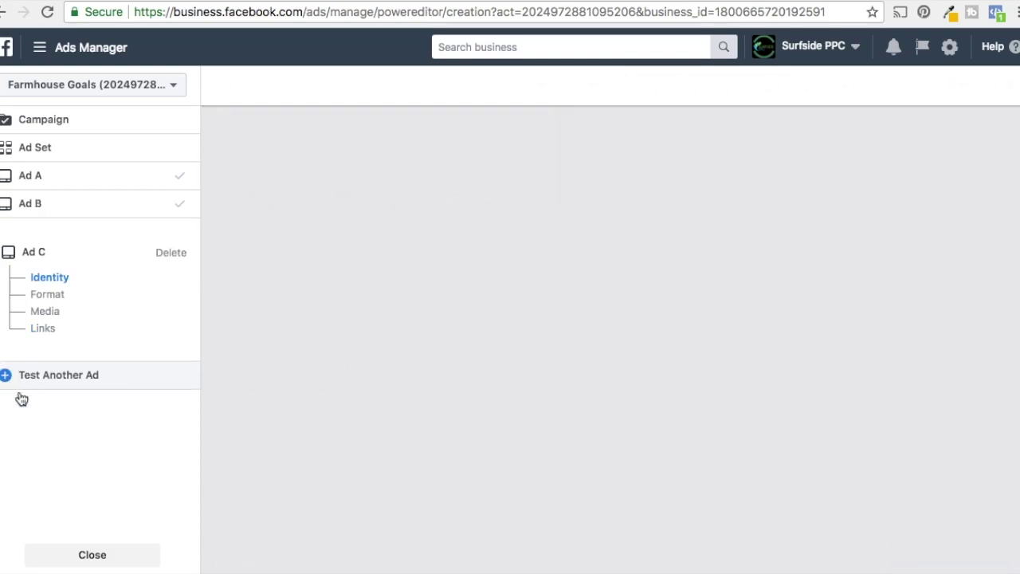
- Replace Ad C's image with the library photo of the dark-cabinet kitchen with a white granite-topped island
{"action": "scroll", "coordinate": [467, 359], "scroll_direction": "down", "scroll_amount": 7}
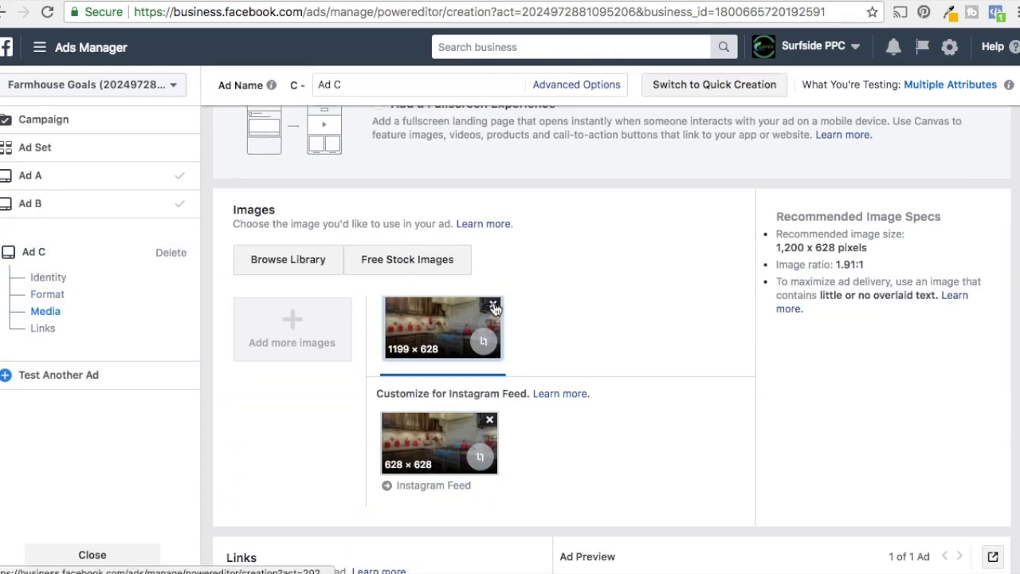
{"action": "left_click", "coordinate": [492, 306]}
{"action": "left_click", "coordinate": [300, 270]}
{"action": "left_click", "coordinate": [638, 195]}
{"action": "left_click", "coordinate": [375, 204]}
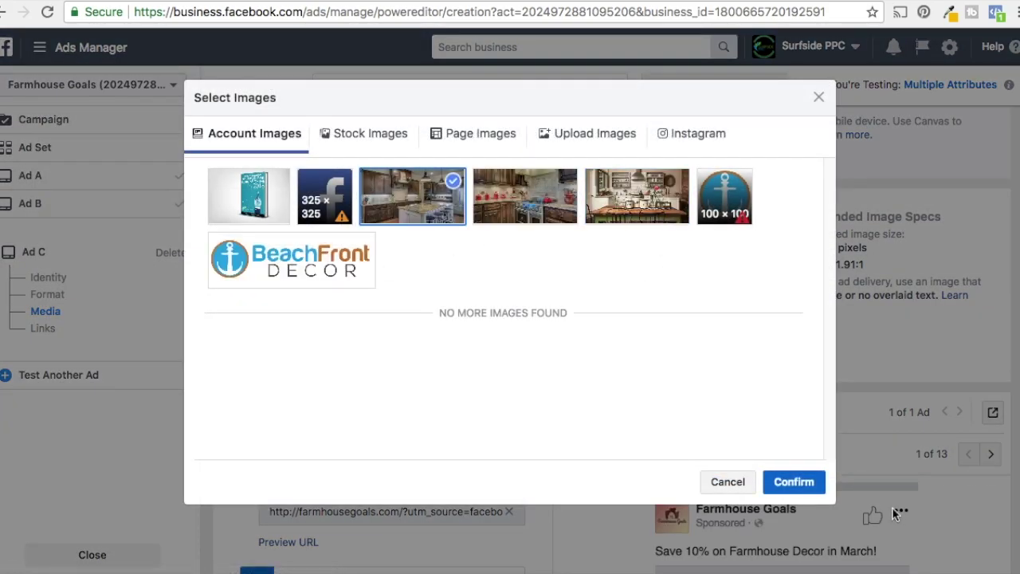
{"action": "left_click", "coordinate": [795, 483]}
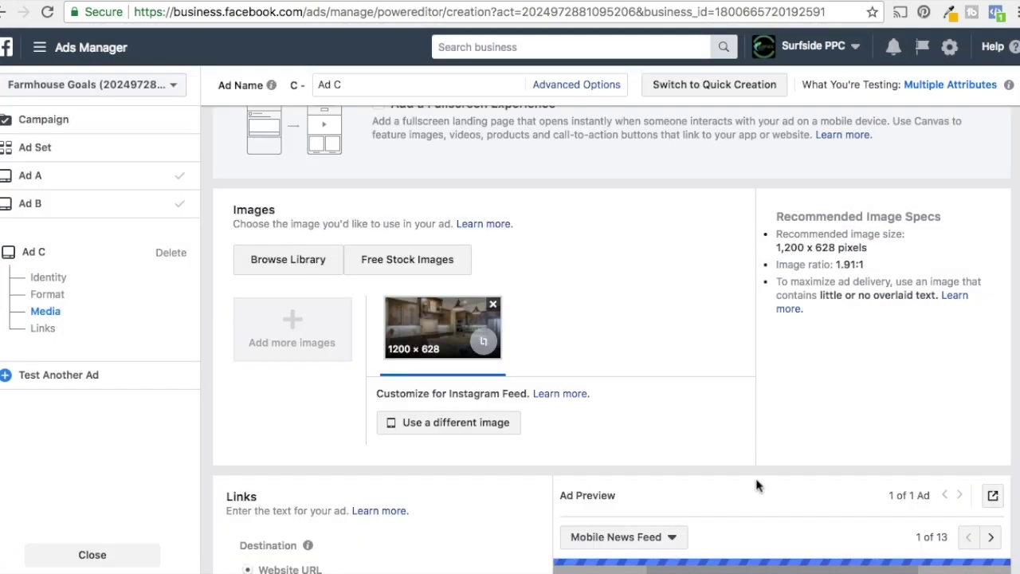
- Crop Ad C's island kitchen image to a square for the Instagram placement
{"action": "left_click", "coordinate": [483, 343]}
{"action": "left_click", "coordinate": [808, 221]}
{"action": "left_click", "coordinate": [464, 537]}
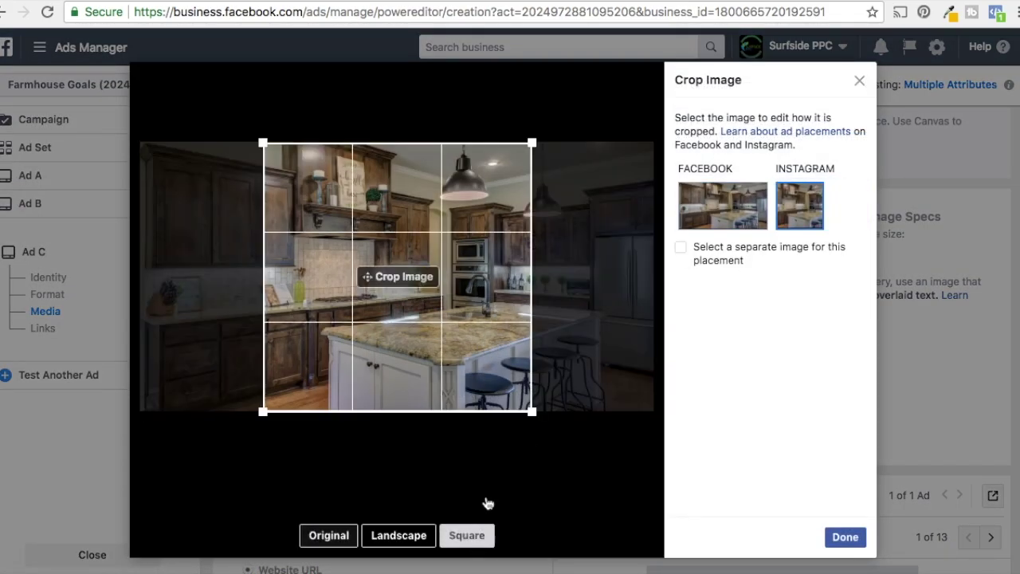
{"action": "left_click", "coordinate": [845, 536]}
- Review Ad C's link texts, conversion tracking and preview, and the explanation of which attributes are being tested
{"action": "scroll", "coordinate": [633, 391], "scroll_direction": "down", "scroll_amount": 6}
{"action": "scroll", "coordinate": [519, 452], "scroll_direction": "down", "scroll_amount": 8}
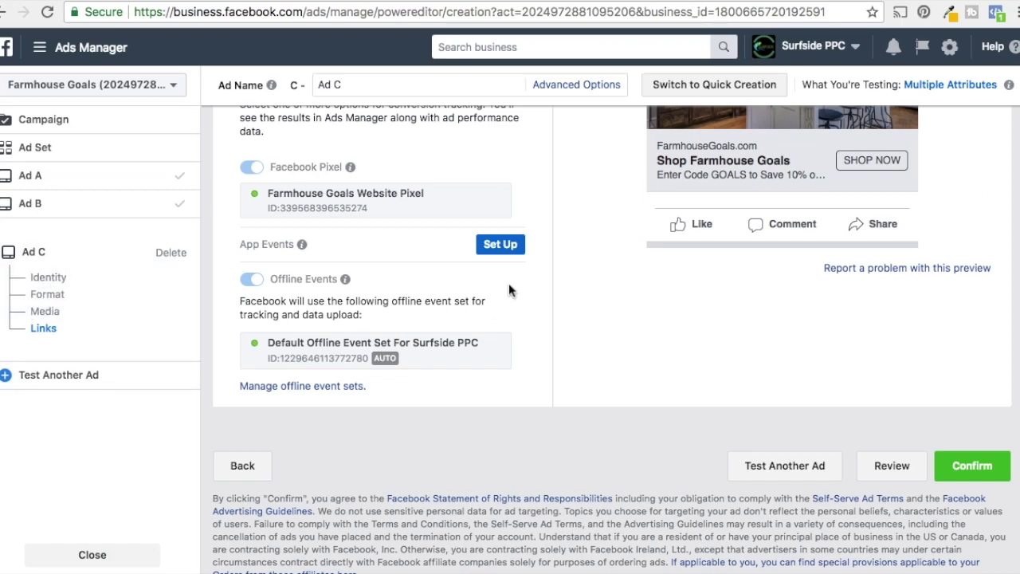
{"action": "scroll", "coordinate": [845, 312], "scroll_direction": "up", "scroll_amount": 5}
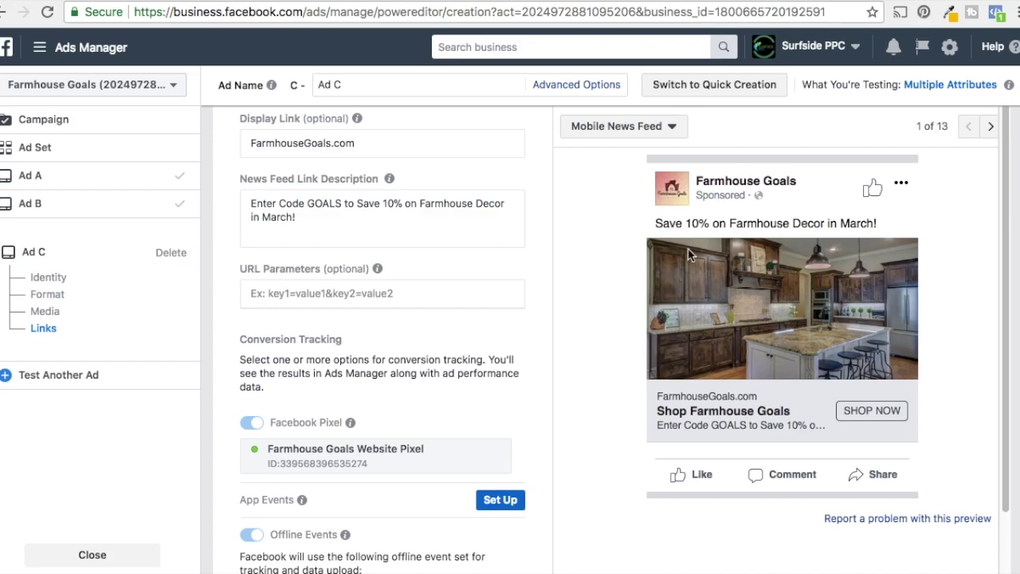
{"action": "scroll", "coordinate": [495, 333], "scroll_direction": "up", "scroll_amount": 3}
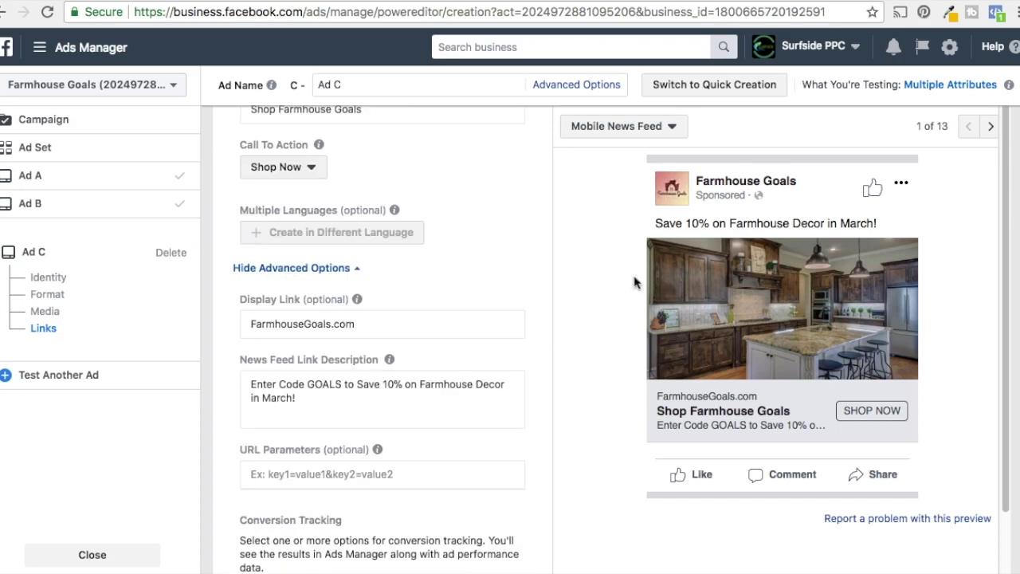
{"action": "scroll", "coordinate": [446, 239], "scroll_direction": "up", "scroll_amount": 4}
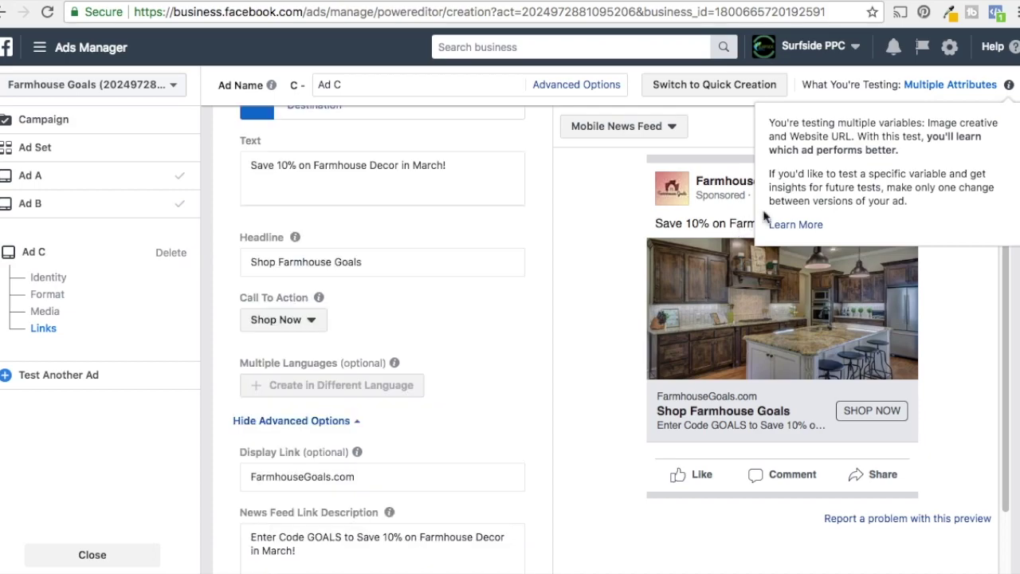
{"action": "scroll", "coordinate": [406, 225], "scroll_direction": "up", "scroll_amount": 1}
{"action": "scroll", "coordinate": [406, 225], "scroll_direction": "up", "scroll_amount": 3}
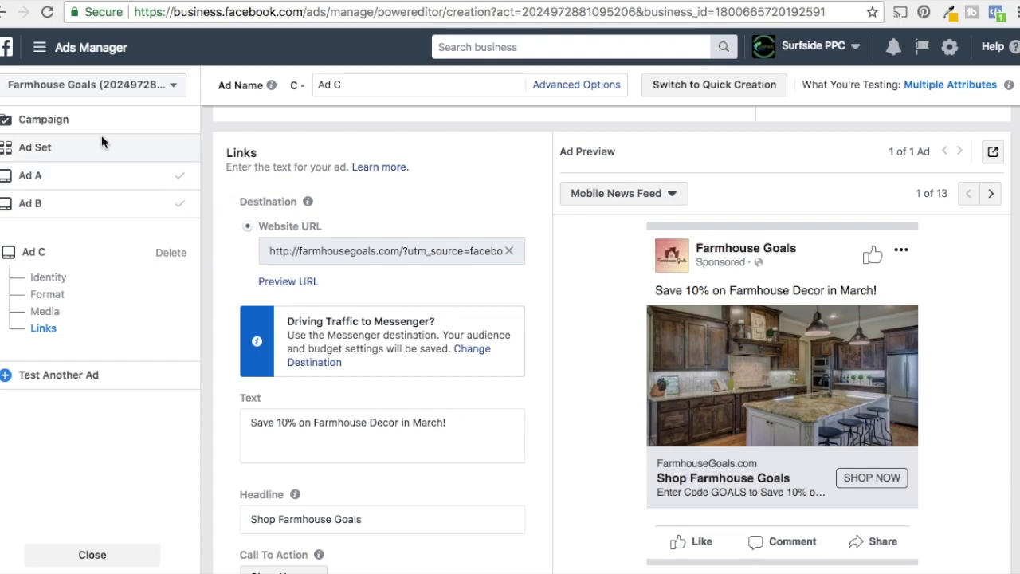
- Go back to the ad set settings and change the split test variable to Audience
{"action": "left_click", "coordinate": [36, 152]}
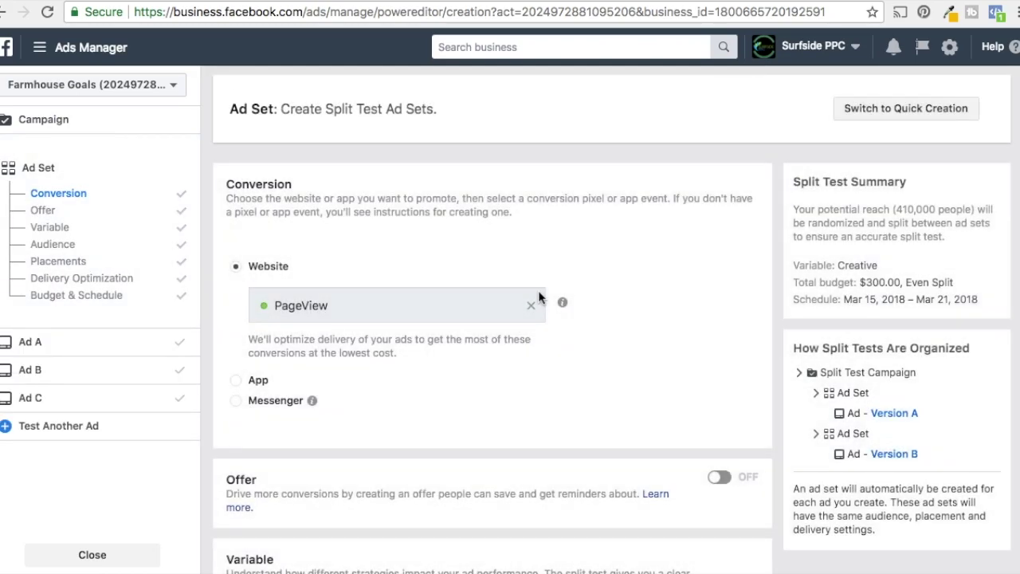
{"action": "scroll", "coordinate": [684, 330], "scroll_direction": "down", "scroll_amount": 6}
{"action": "left_click", "coordinate": [374, 263]}
{"action": "left_click", "coordinate": [379, 356]}
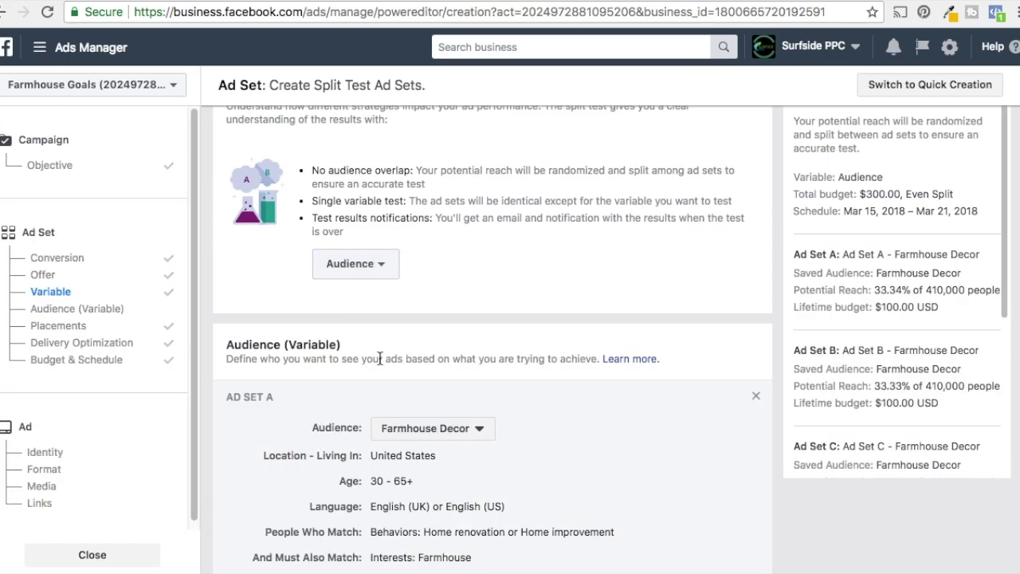
- Compare the audience details of the three ad sets and assign the saved audience High Income Farm Decor to Ad Set B
{"action": "scroll", "coordinate": [765, 419], "scroll_direction": "down", "scroll_amount": 3}
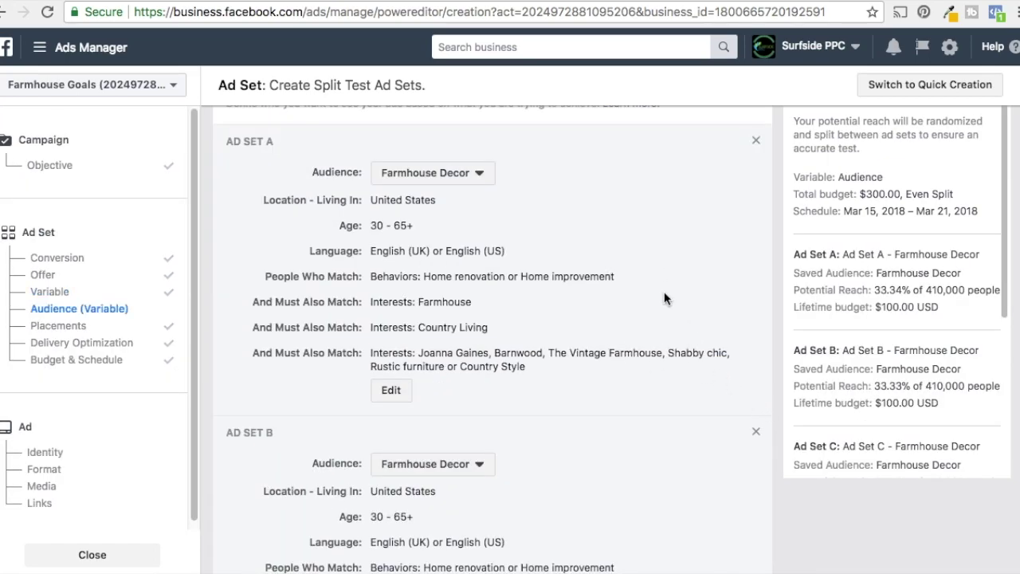
{"action": "scroll", "coordinate": [685, 386], "scroll_direction": "up", "scroll_amount": 3}
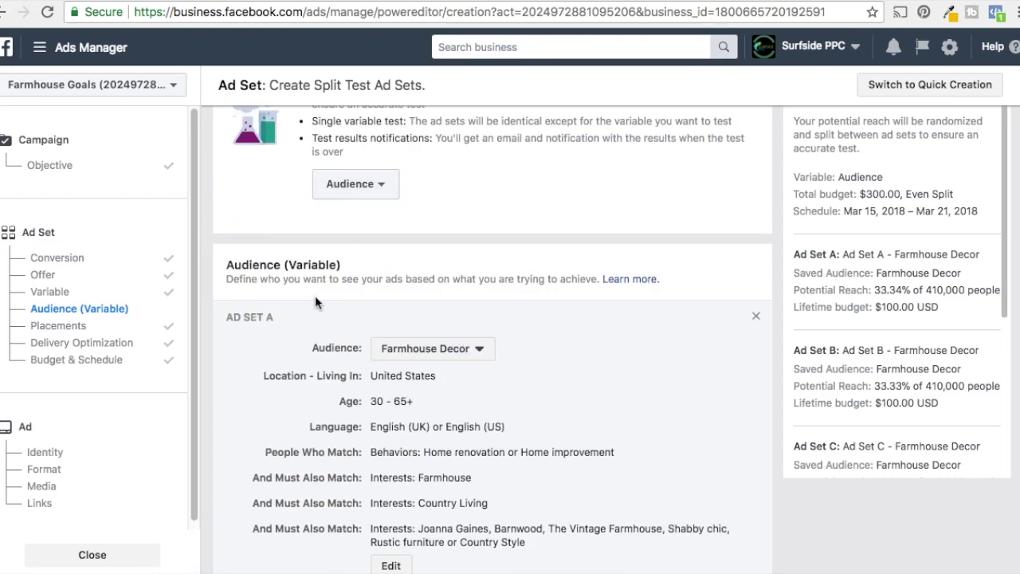
{"action": "scroll", "coordinate": [291, 319], "scroll_direction": "down", "scroll_amount": 1}
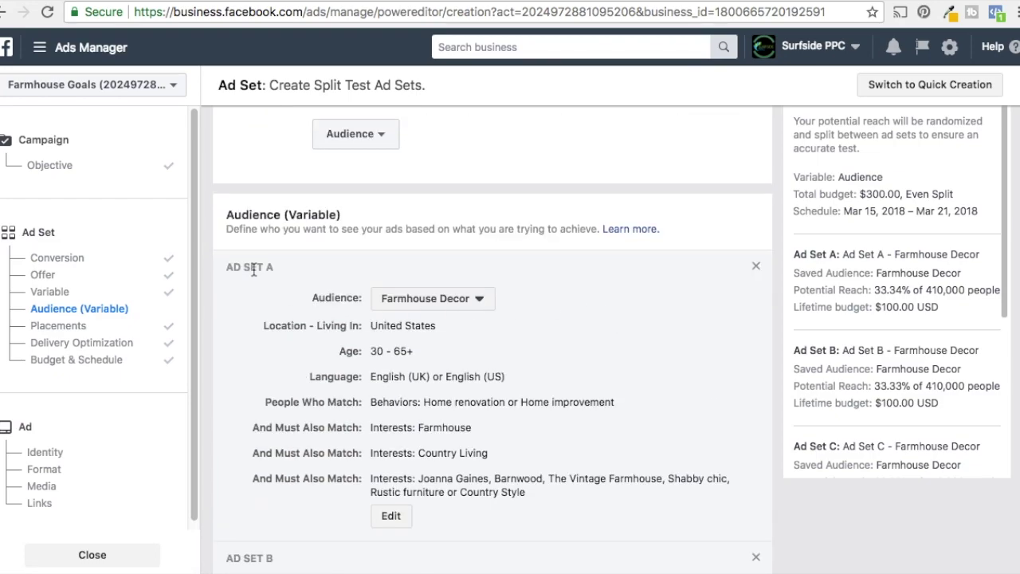
{"action": "scroll", "coordinate": [629, 382], "scroll_direction": "down", "scroll_amount": 10}
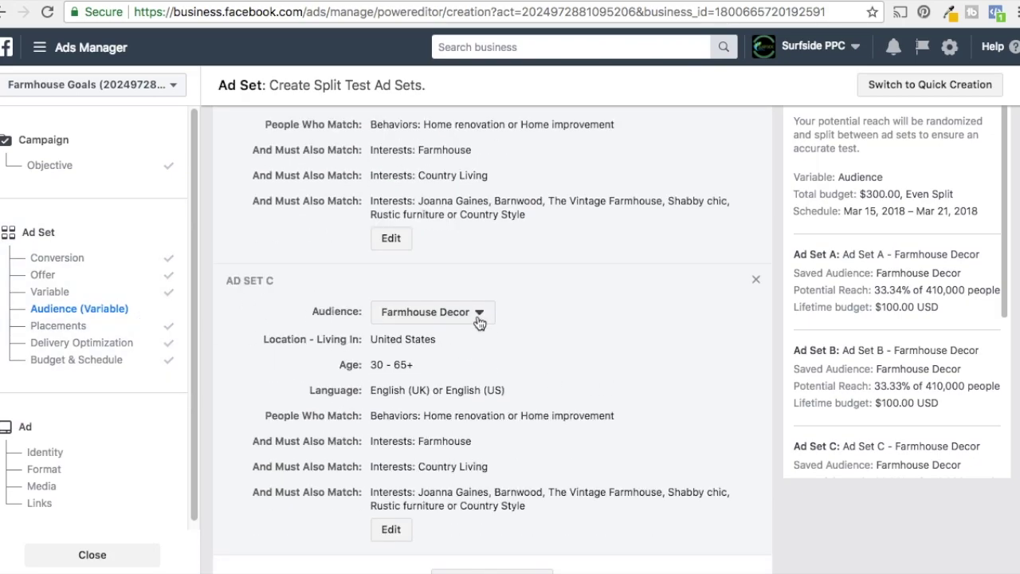
{"action": "scroll", "coordinate": [517, 326], "scroll_direction": "up", "scroll_amount": 5}
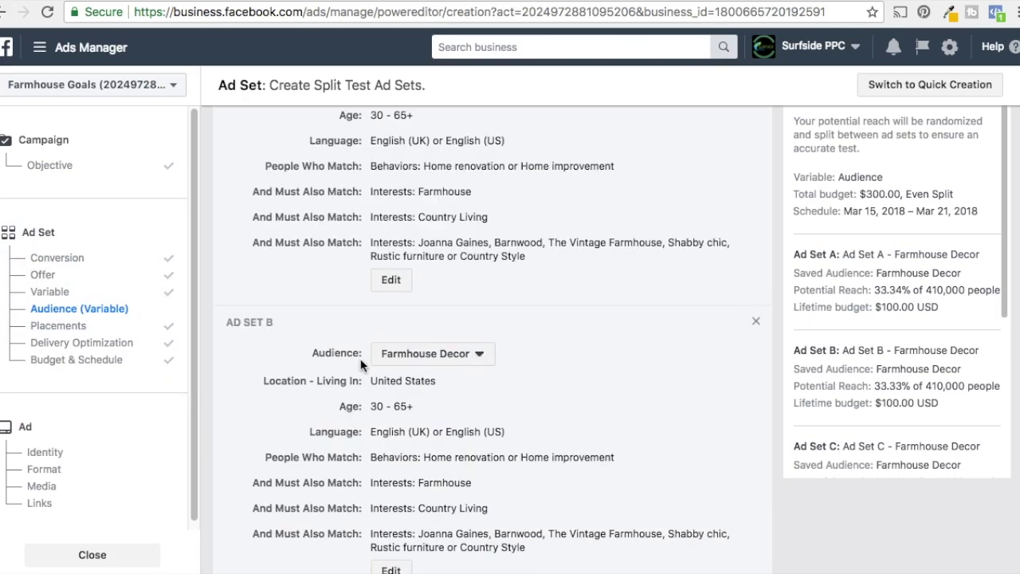
{"action": "left_click", "coordinate": [463, 356]}
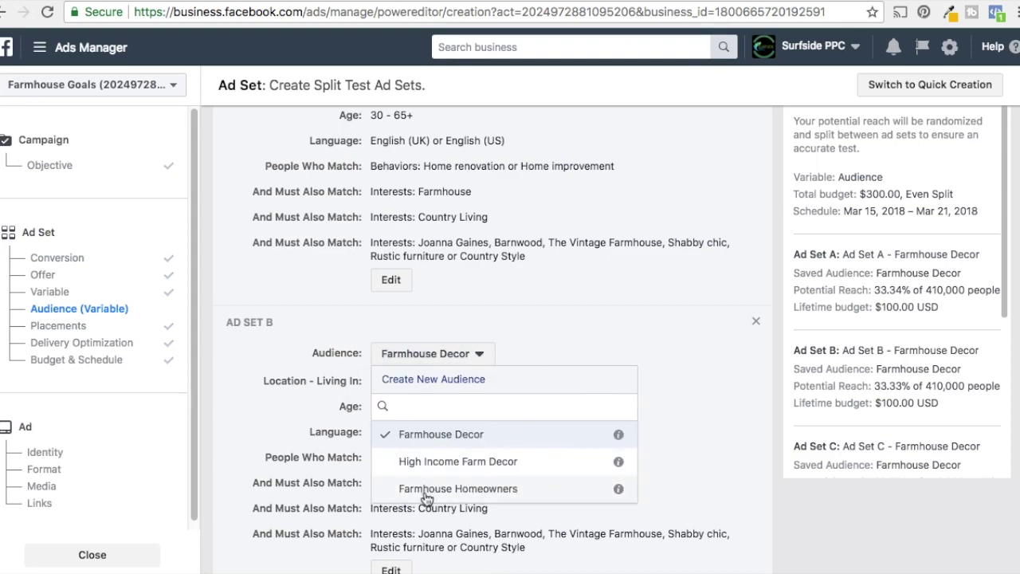
{"action": "left_click", "coordinate": [425, 461]}
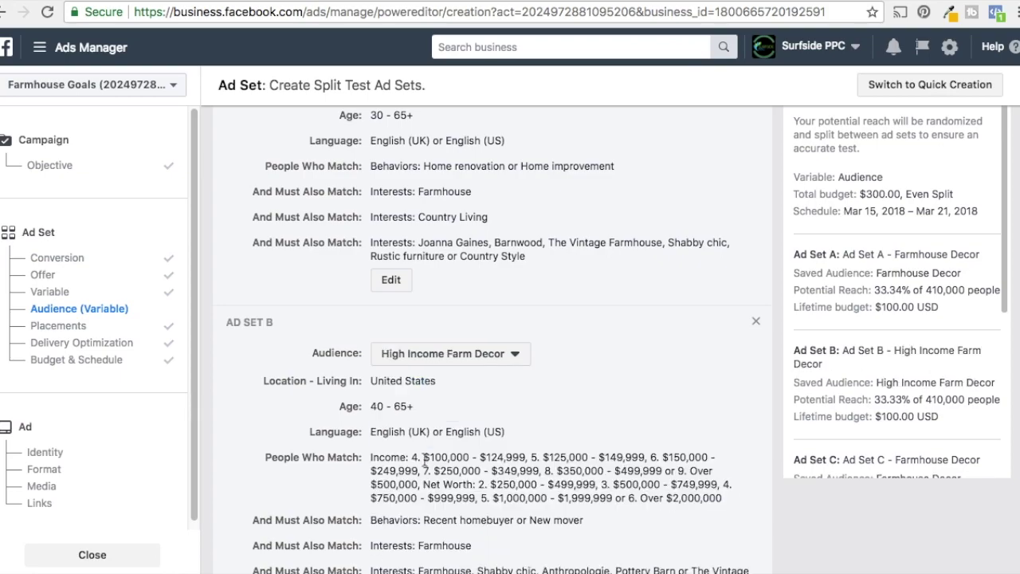
- Assign the saved audience Farmhouse Homeowners to Ad Set C
{"action": "scroll", "coordinate": [589, 459], "scroll_direction": "down", "scroll_amount": 3}
{"action": "left_click", "coordinate": [451, 452]}
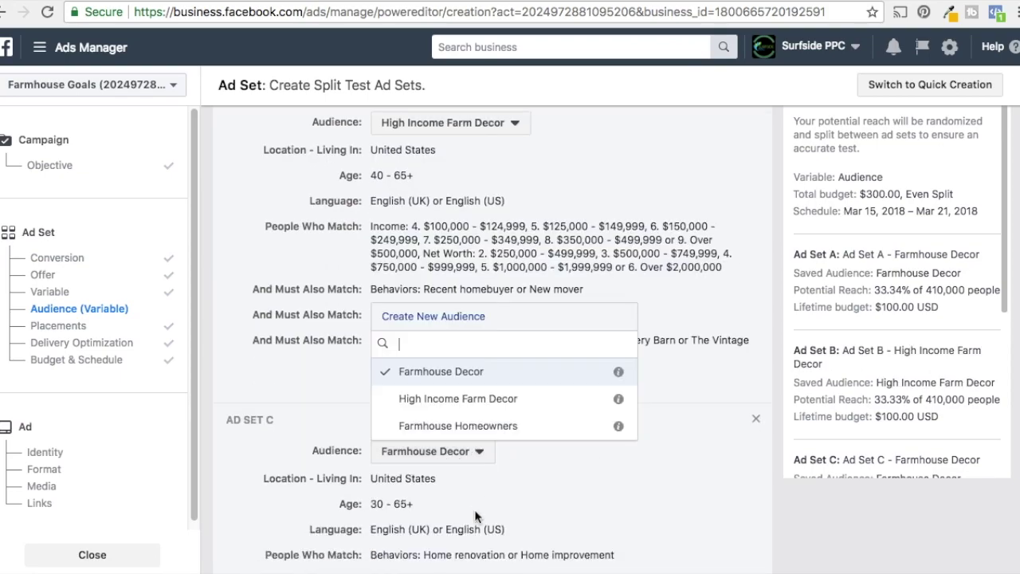
{"action": "left_click", "coordinate": [440, 428]}
{"action": "scroll", "coordinate": [598, 430], "scroll_direction": "down", "scroll_amount": 4}
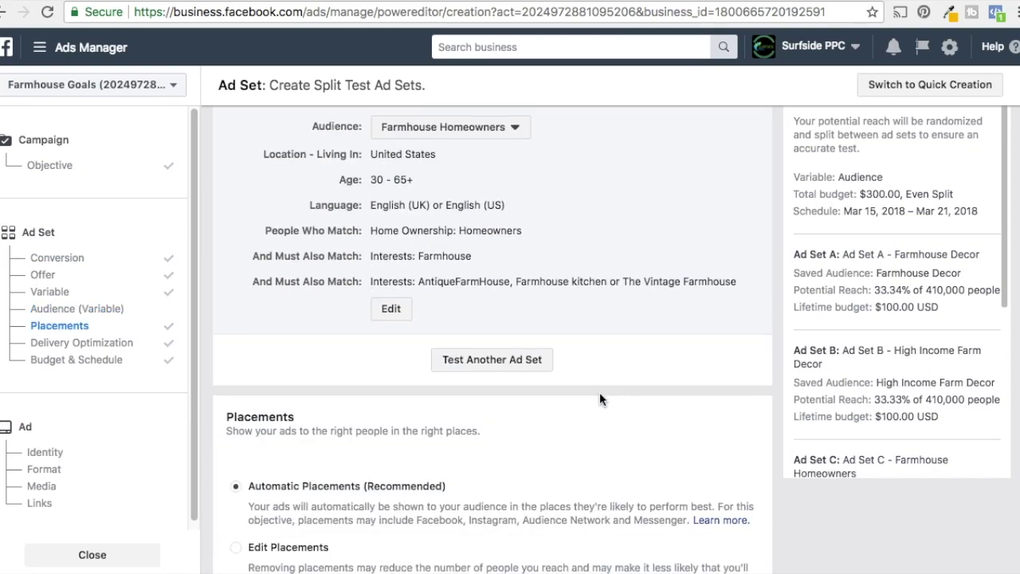
- Set the split test's lifetime budget to $400
{"action": "scroll", "coordinate": [608, 475], "scroll_direction": "down", "scroll_amount": 6}
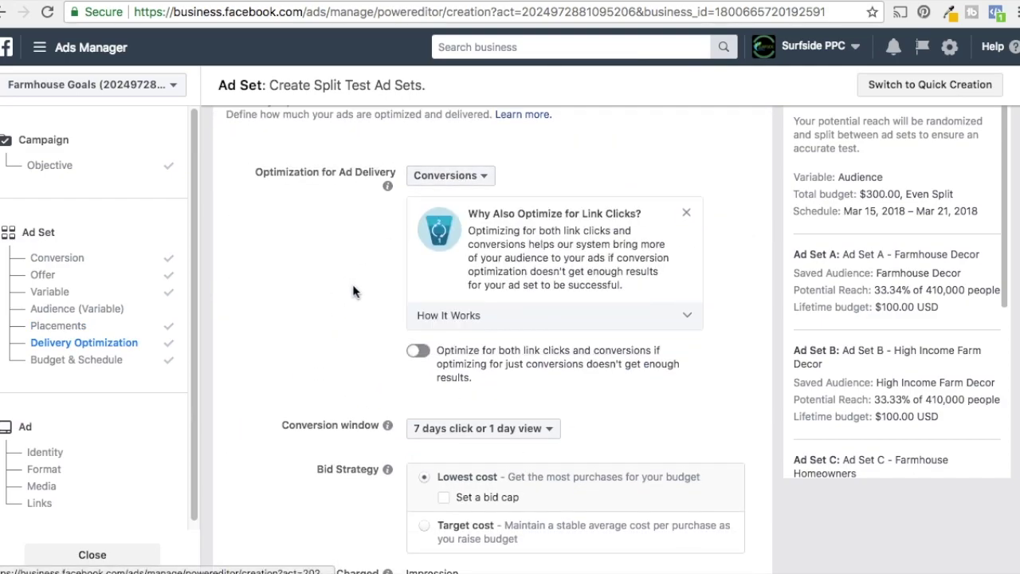
{"action": "scroll", "coordinate": [353, 292], "scroll_direction": "down", "scroll_amount": 5}
{"action": "scroll", "coordinate": [352, 291], "scroll_direction": "down", "scroll_amount": 3}
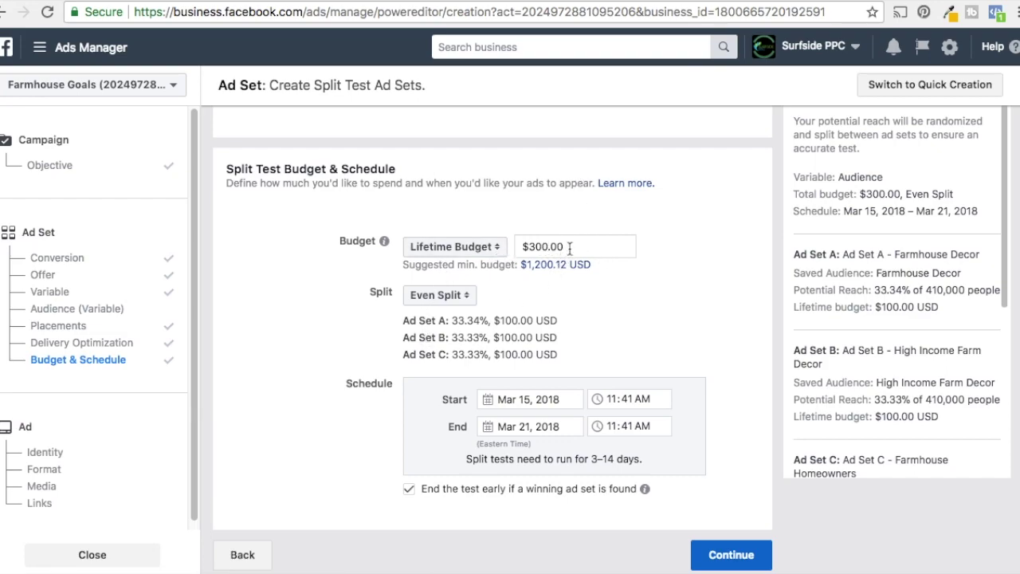
{"action": "left_click_drag", "start_coordinate": [564, 248], "coordinate": [463, 243]}
{"action": "type", "text": "400"}
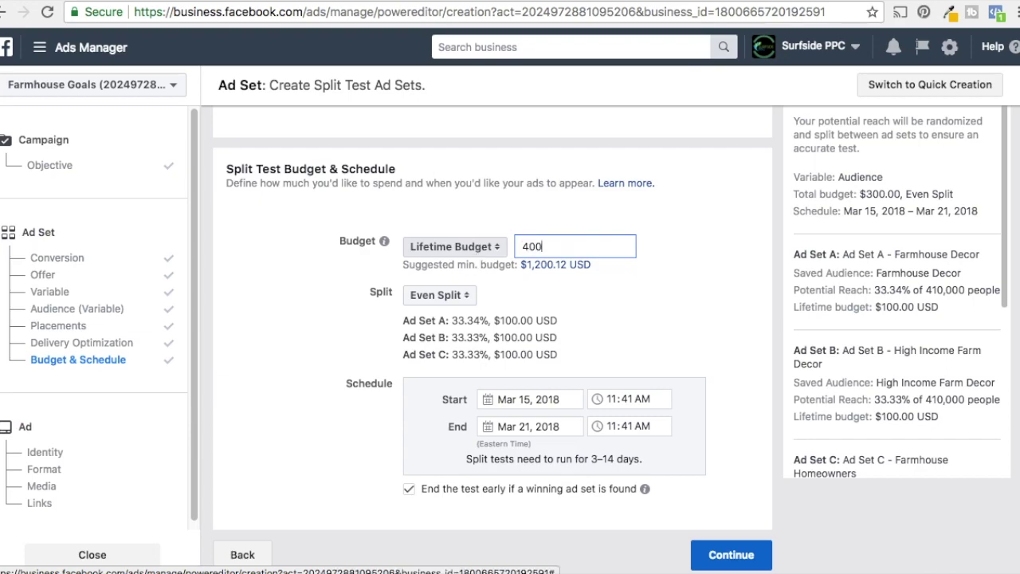
{"action": "left_click", "coordinate": [732, 325]}
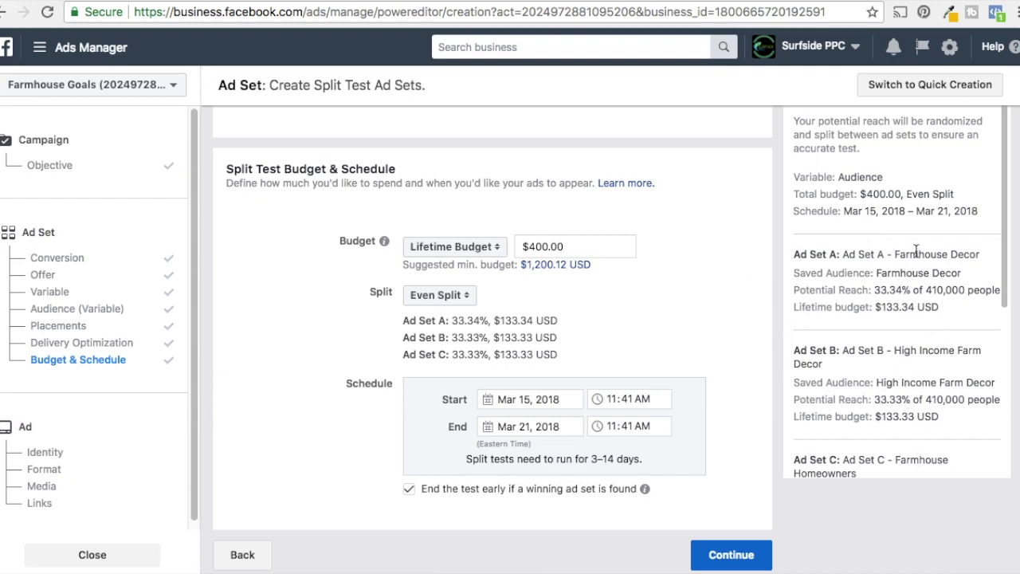
- Change the split test variable from Audience to Delivery Optimization in the ad set settings
{"action": "scroll", "coordinate": [747, 308], "scroll_direction": "up", "scroll_amount": 3}
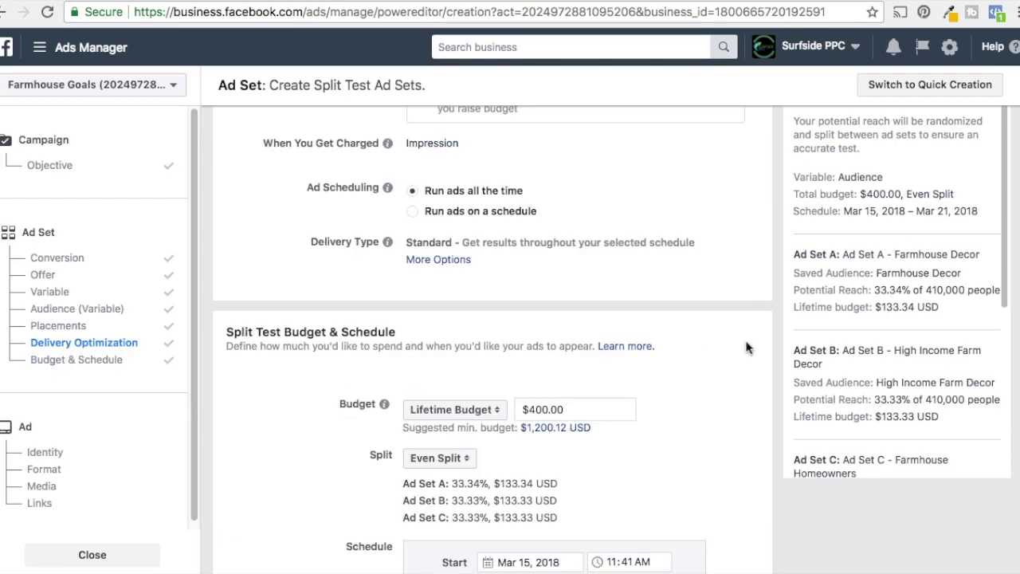
{"action": "scroll", "coordinate": [649, 310], "scroll_direction": "up", "scroll_amount": 15}
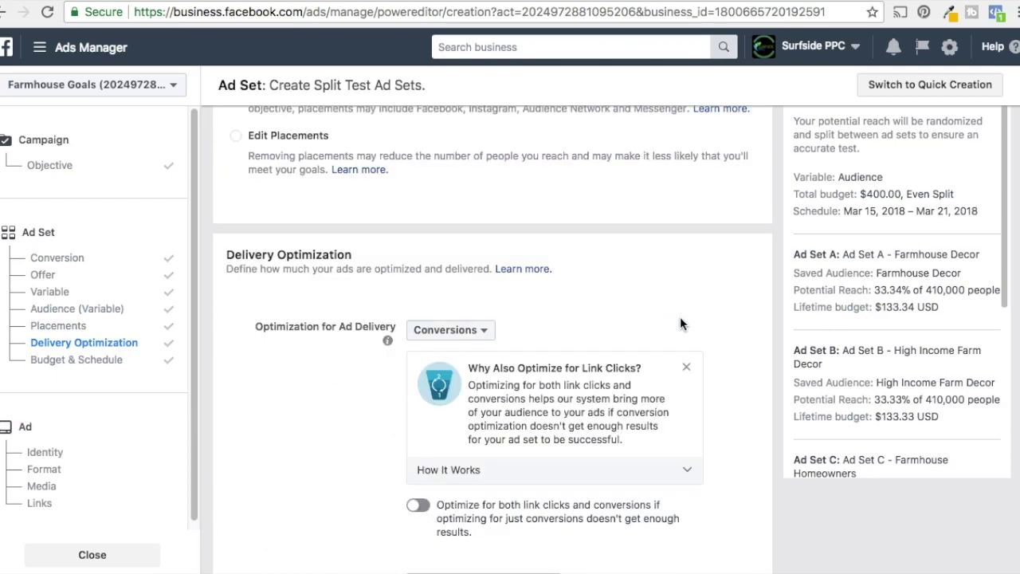
{"action": "scroll", "coordinate": [612, 338], "scroll_direction": "up", "scroll_amount": 10}
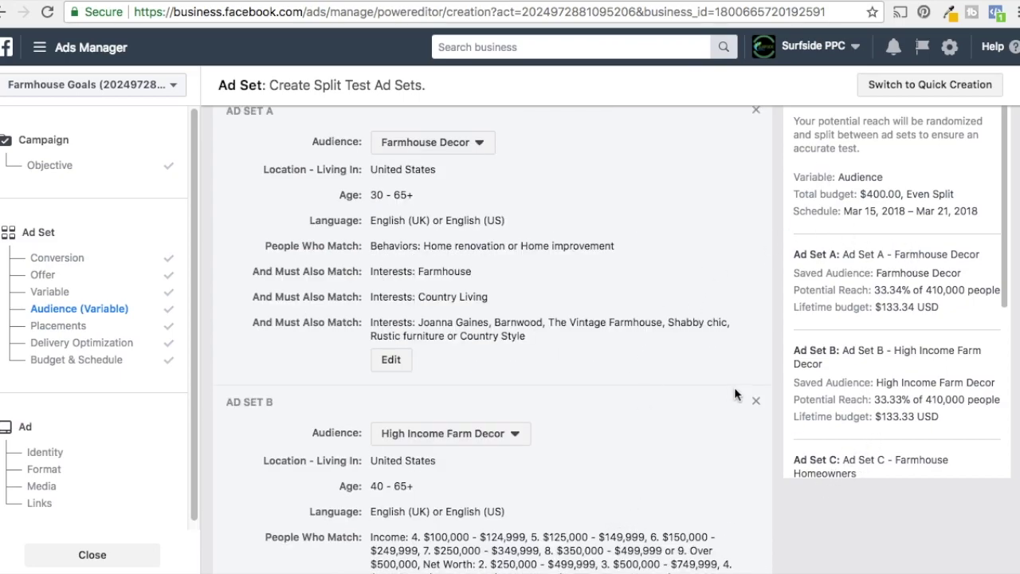
{"action": "scroll", "coordinate": [717, 313], "scroll_direction": "up", "scroll_amount": 6}
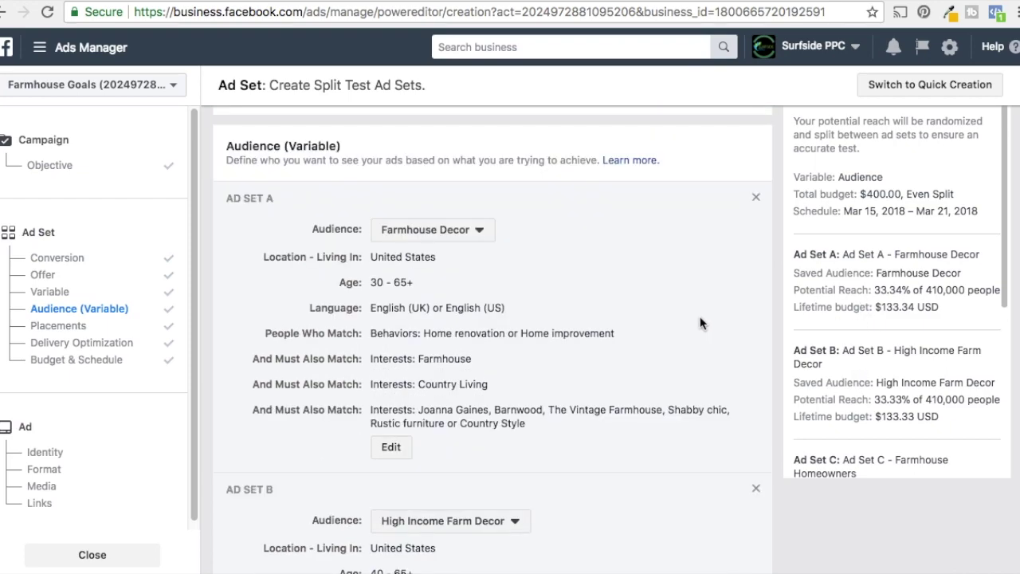
{"action": "left_click", "coordinate": [345, 223]}
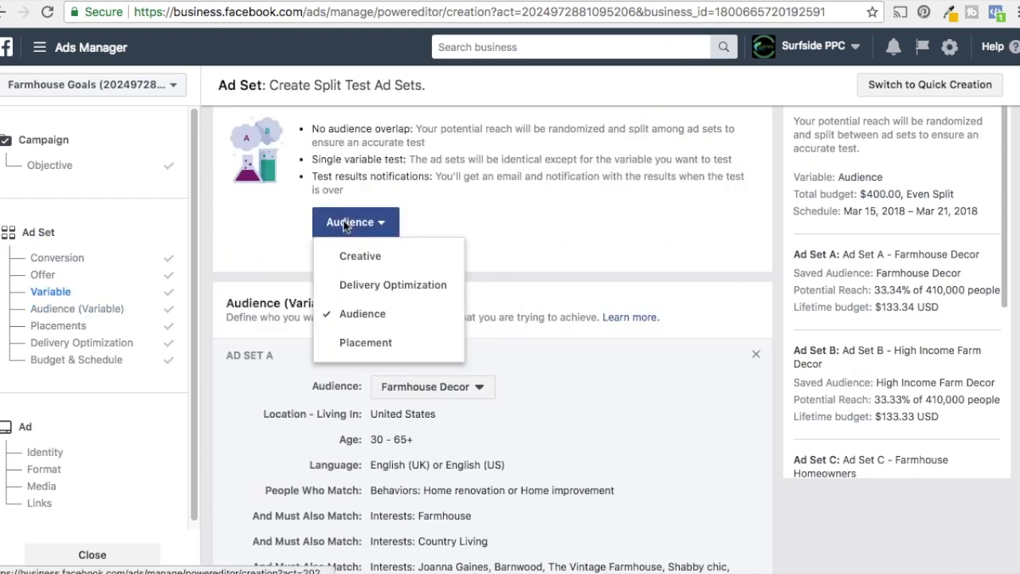
{"action": "left_click", "coordinate": [366, 293]}
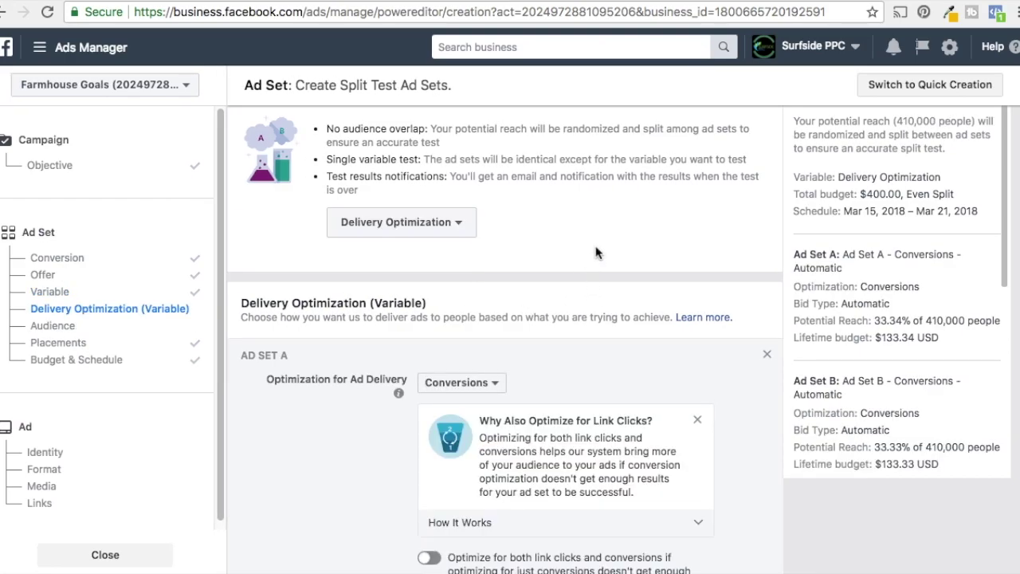
- Look over the delivery optimization ad sets and choose Conversions as Ad Set A's optimization for ad delivery
{"action": "scroll", "coordinate": [607, 253], "scroll_direction": "up", "scroll_amount": 1}
{"action": "scroll", "coordinate": [605, 248], "scroll_direction": "up", "scroll_amount": 1}
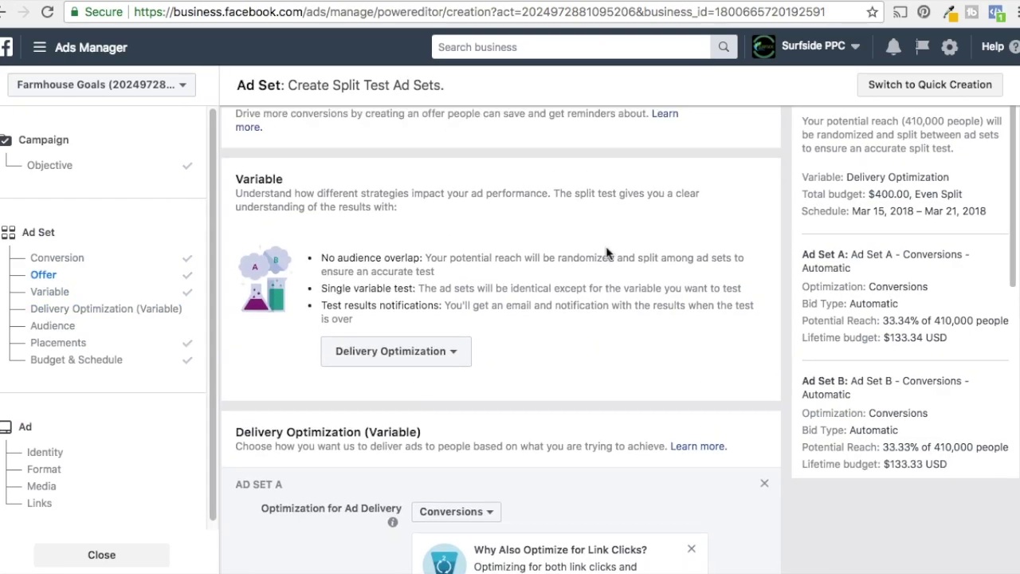
{"action": "scroll", "coordinate": [610, 251], "scroll_direction": "up", "scroll_amount": 5}
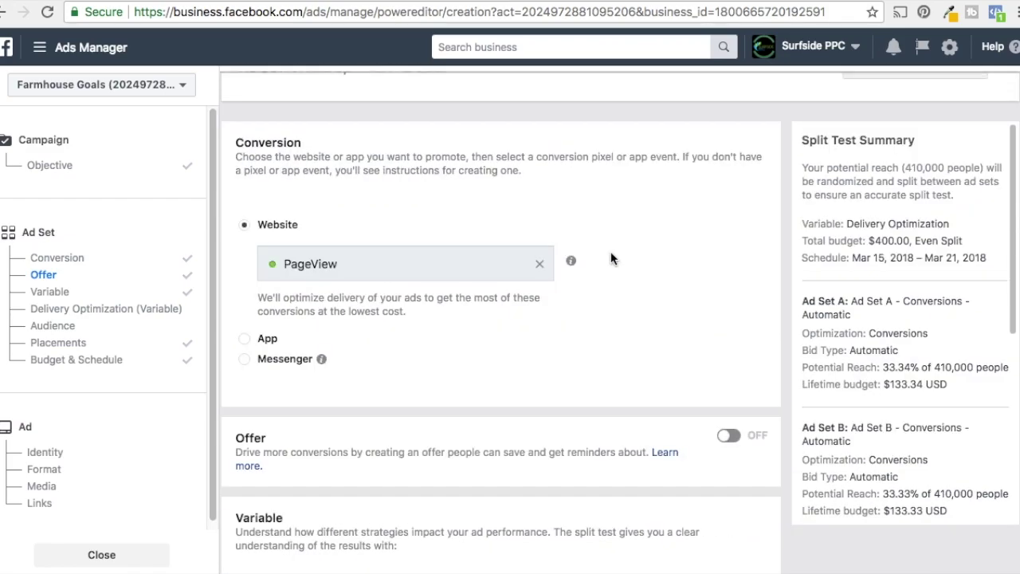
{"action": "scroll", "coordinate": [613, 258], "scroll_direction": "down", "scroll_amount": 10}
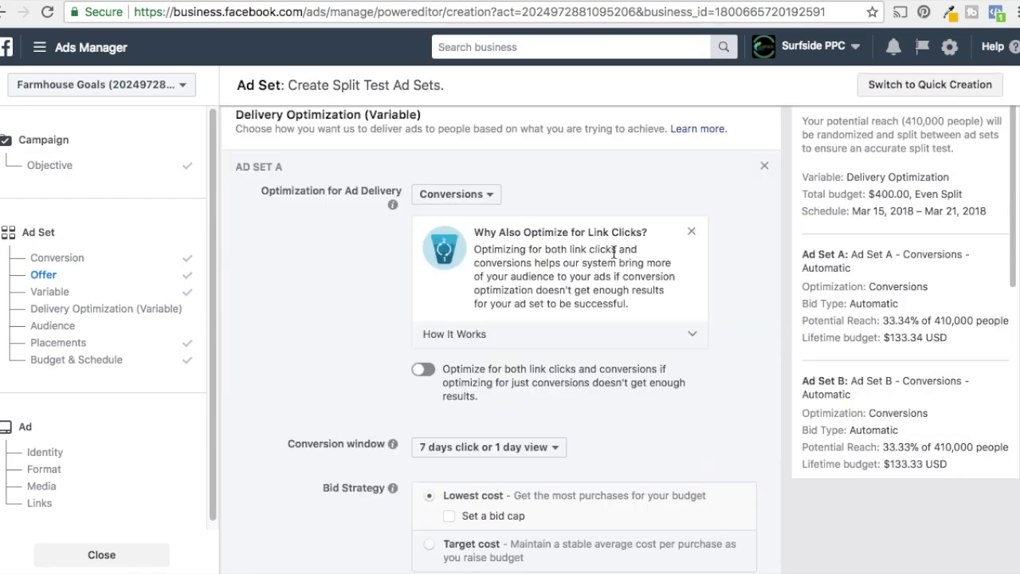
{"action": "scroll", "coordinate": [768, 339], "scroll_direction": "down", "scroll_amount": 4}
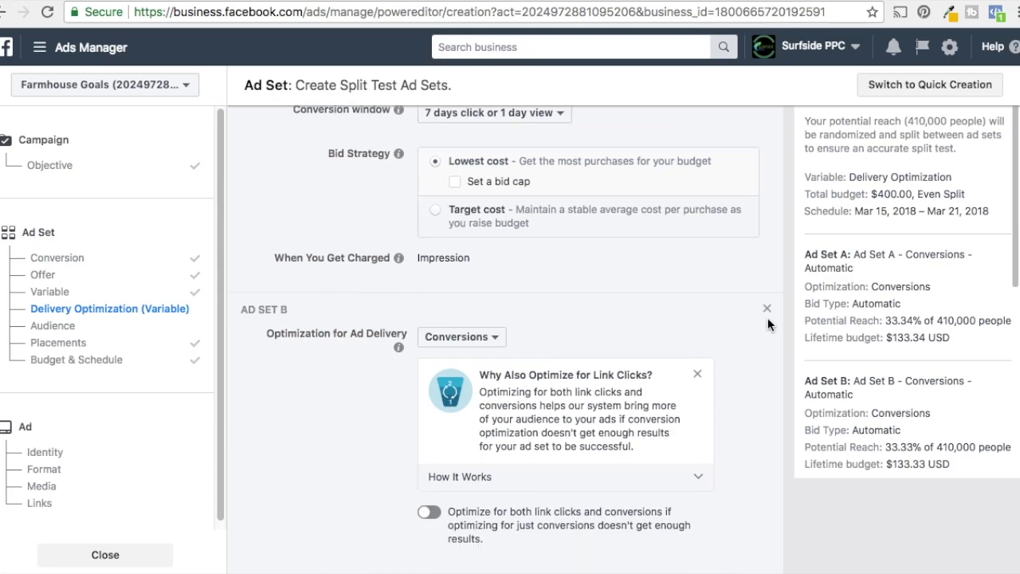
{"action": "scroll", "coordinate": [767, 323], "scroll_direction": "up", "scroll_amount": 5}
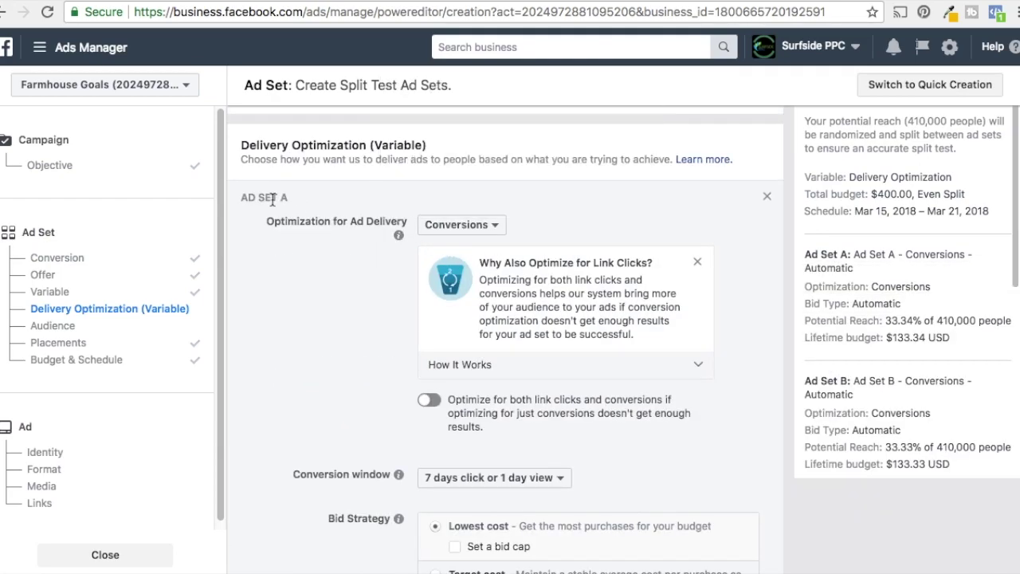
{"action": "left_click", "coordinate": [490, 226]}
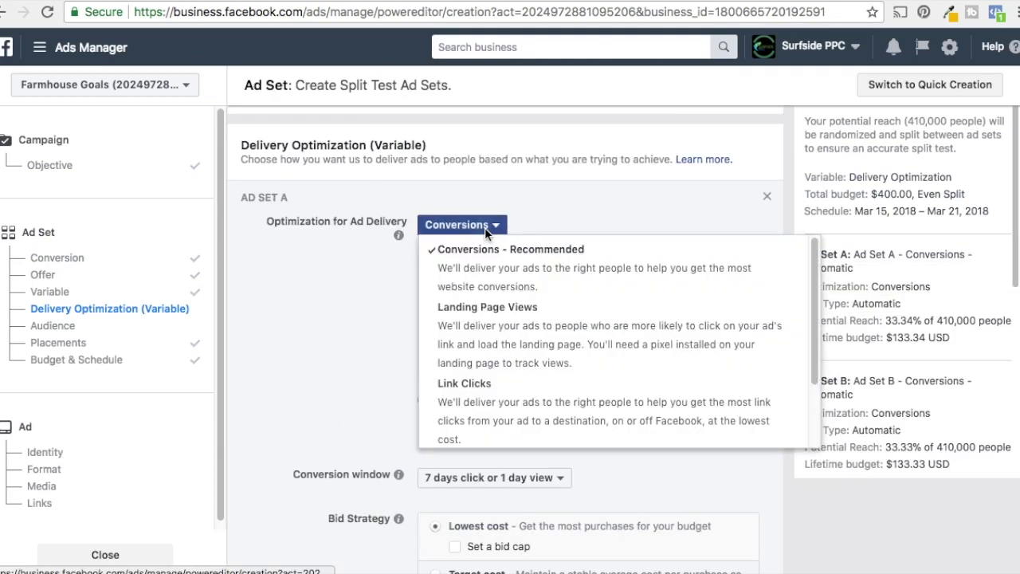
{"action": "left_click", "coordinate": [516, 270]}
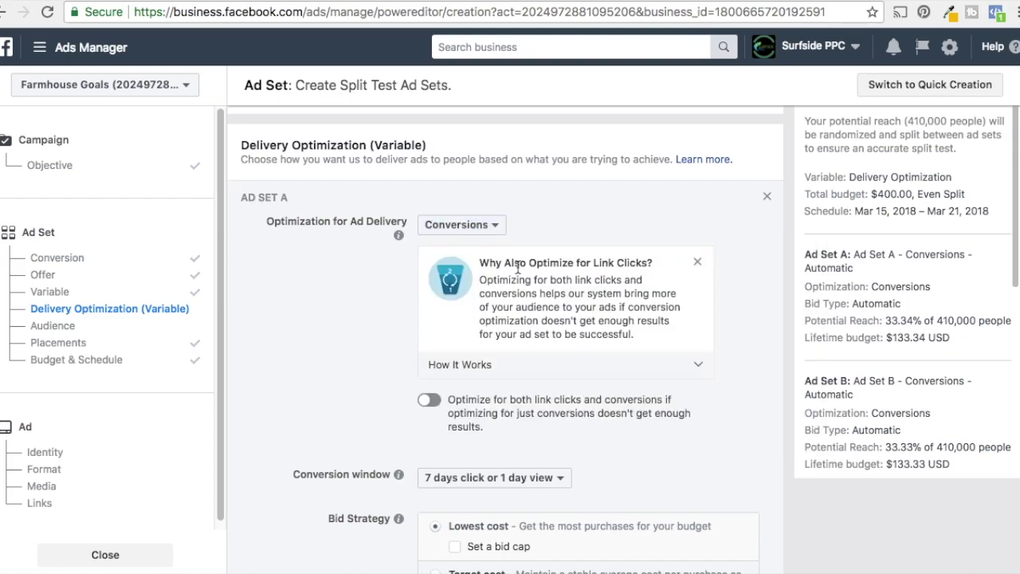
- Set Ad Set B's optimization for ad delivery to Landing Page Views
{"action": "scroll", "coordinate": [716, 285], "scroll_direction": "down", "scroll_amount": 3}
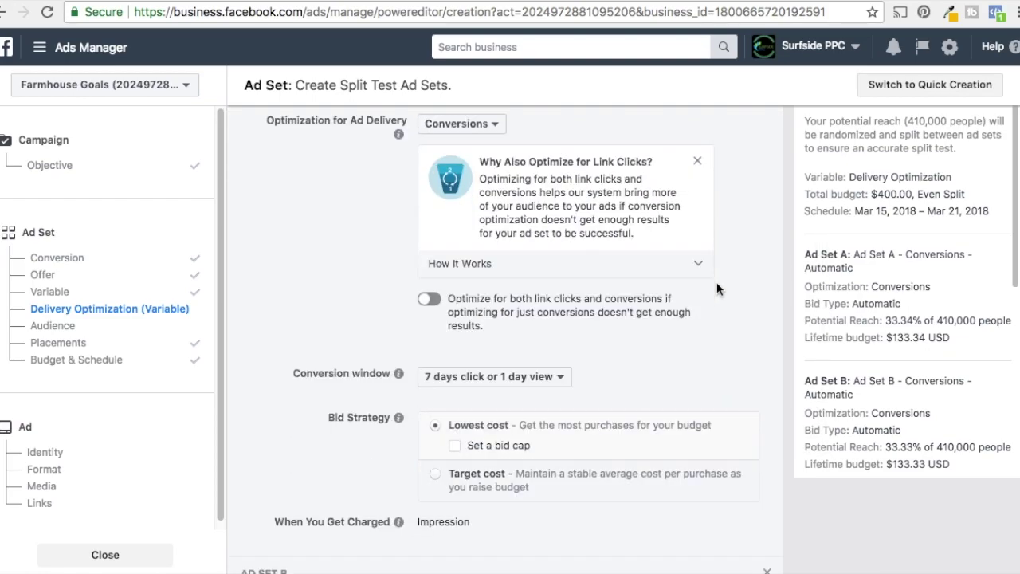
{"action": "scroll", "coordinate": [717, 285], "scroll_direction": "down", "scroll_amount": 2}
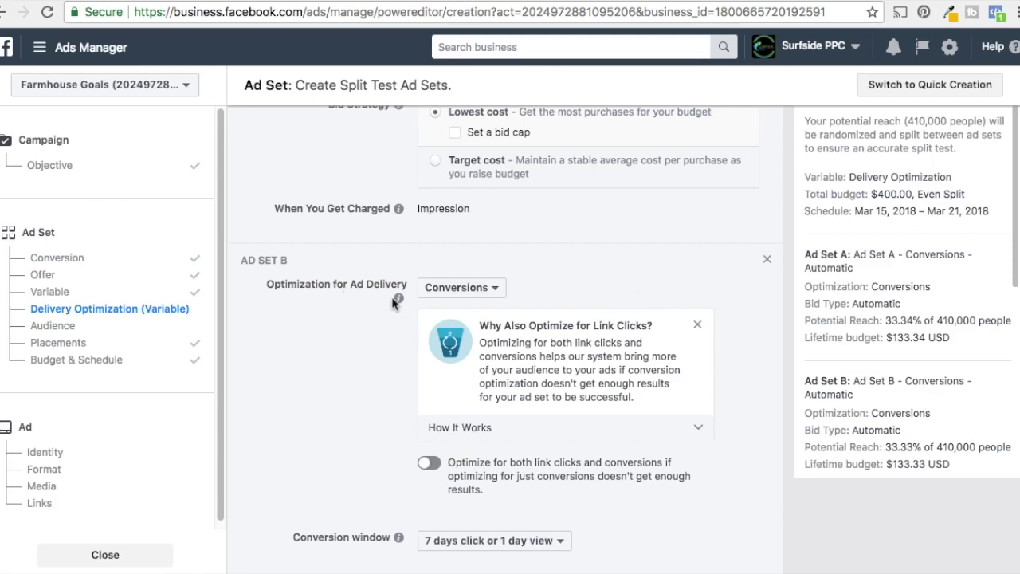
{"action": "left_click", "coordinate": [469, 287]}
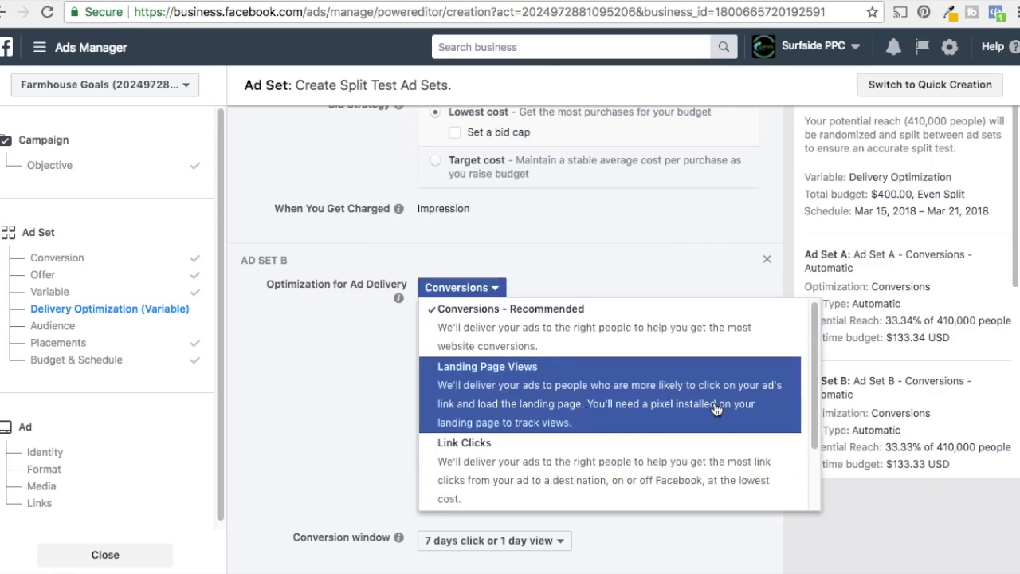
{"action": "left_click", "coordinate": [715, 406]}
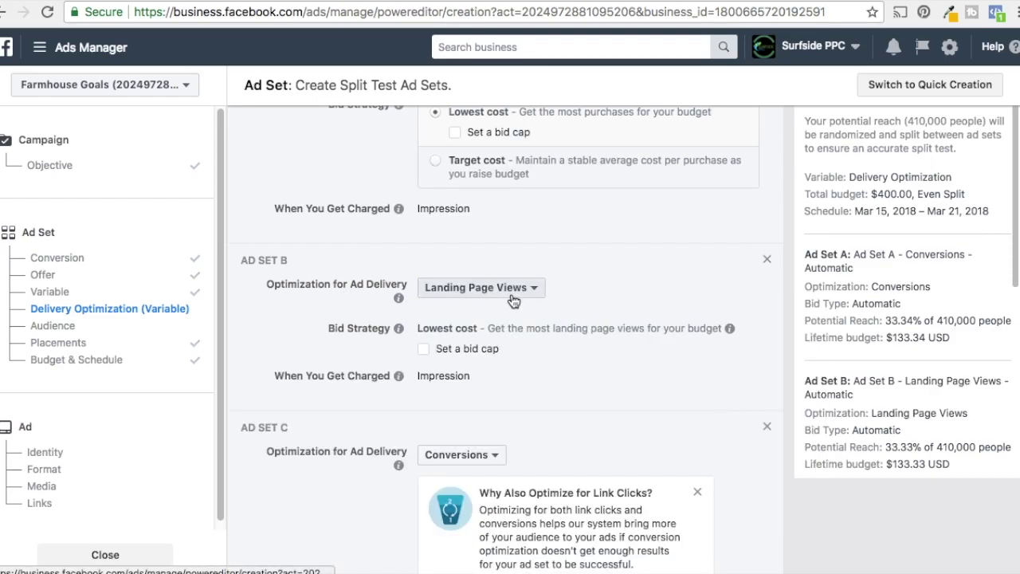
- Set Ad Set C's optimization for ad delivery to Link Clicks
{"action": "scroll", "coordinate": [682, 378], "scroll_direction": "down", "scroll_amount": 2}
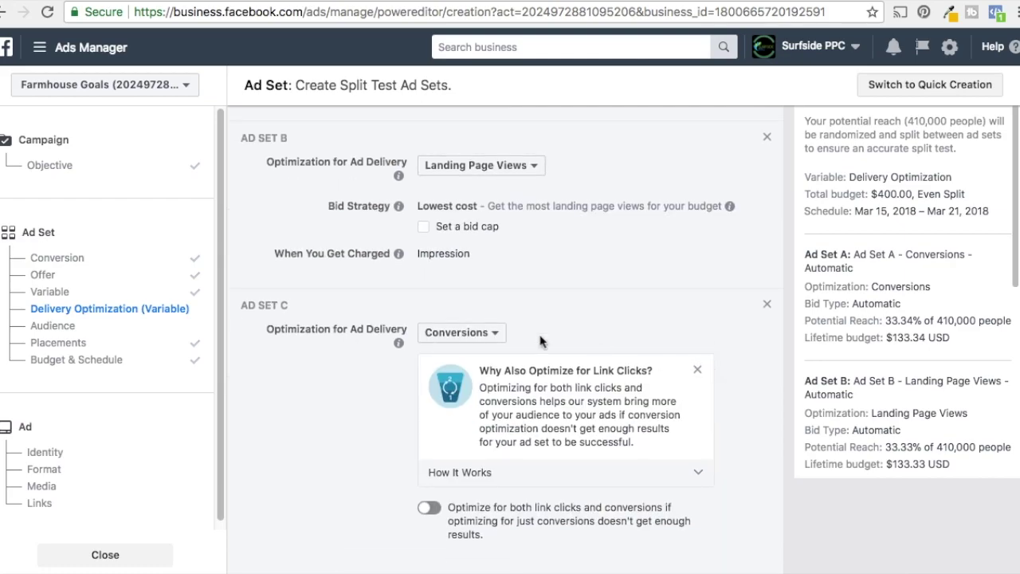
{"action": "left_click", "coordinate": [456, 335]}
{"action": "left_click", "coordinate": [505, 293]}
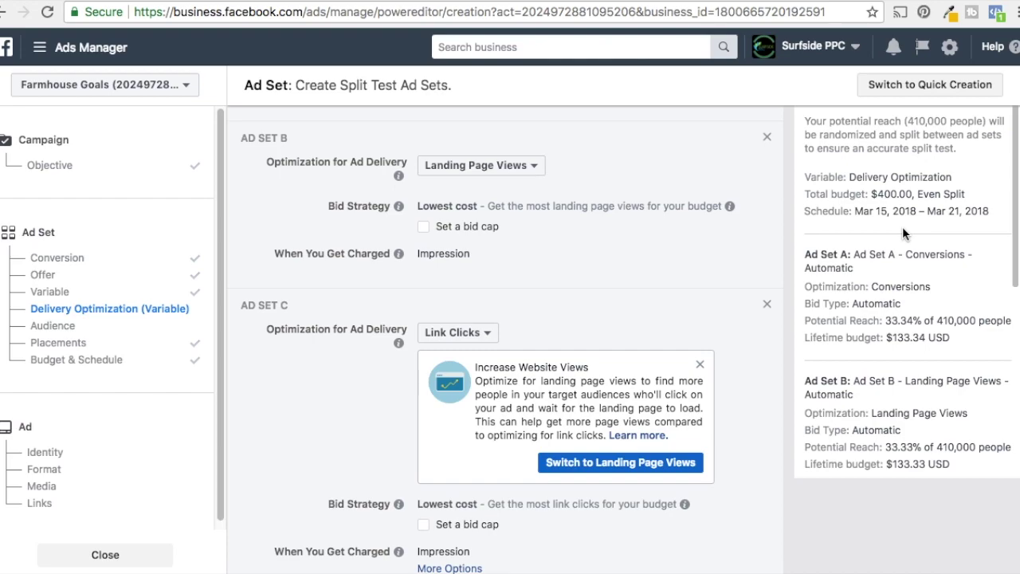
- Recheck the three ad sets' delivery optimization choices and change the split test variable to Placement
{"action": "scroll", "coordinate": [390, 319], "scroll_direction": "down", "scroll_amount": 1}
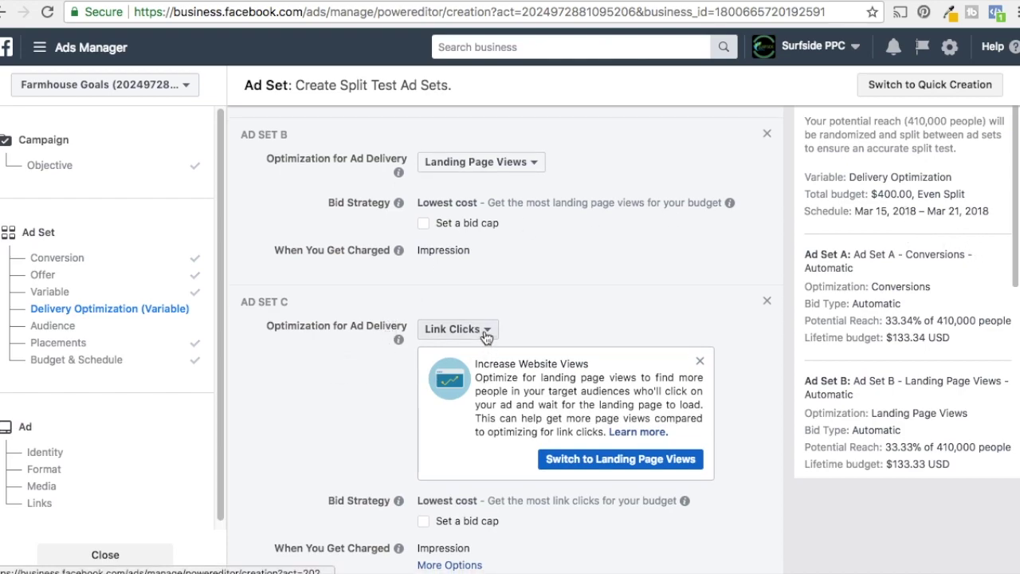
{"action": "scroll", "coordinate": [588, 345], "scroll_direction": "up", "scroll_amount": 3}
{"action": "scroll", "coordinate": [587, 345], "scroll_direction": "up", "scroll_amount": 6}
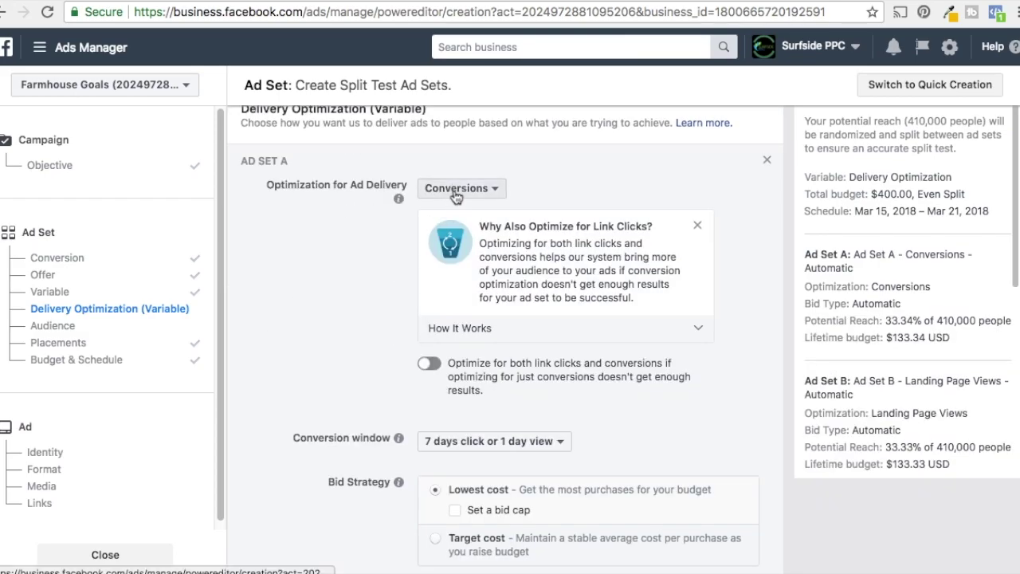
{"action": "scroll", "coordinate": [315, 279], "scroll_direction": "down", "scroll_amount": 1}
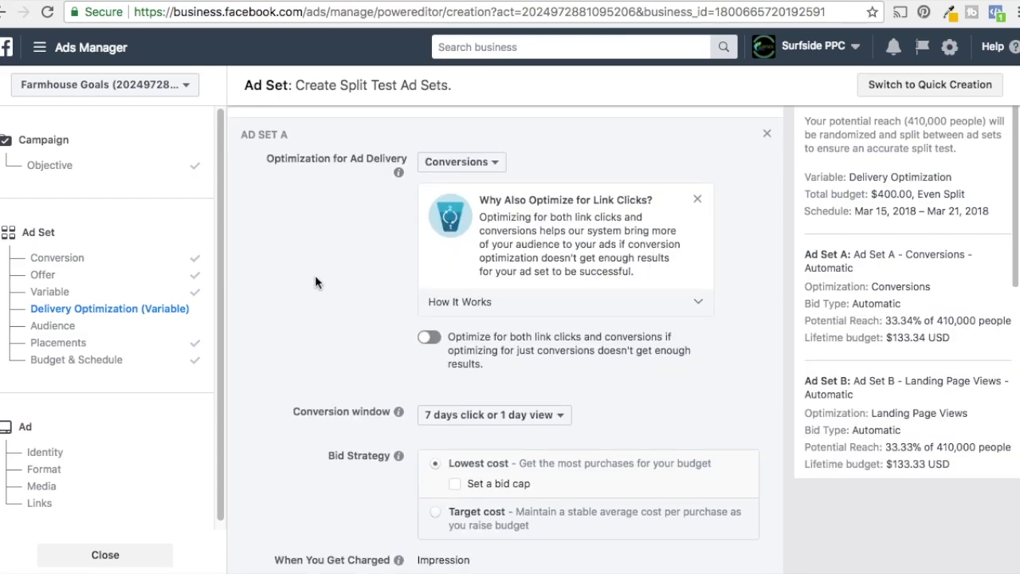
{"action": "scroll", "coordinate": [319, 285], "scroll_direction": "up", "scroll_amount": 2}
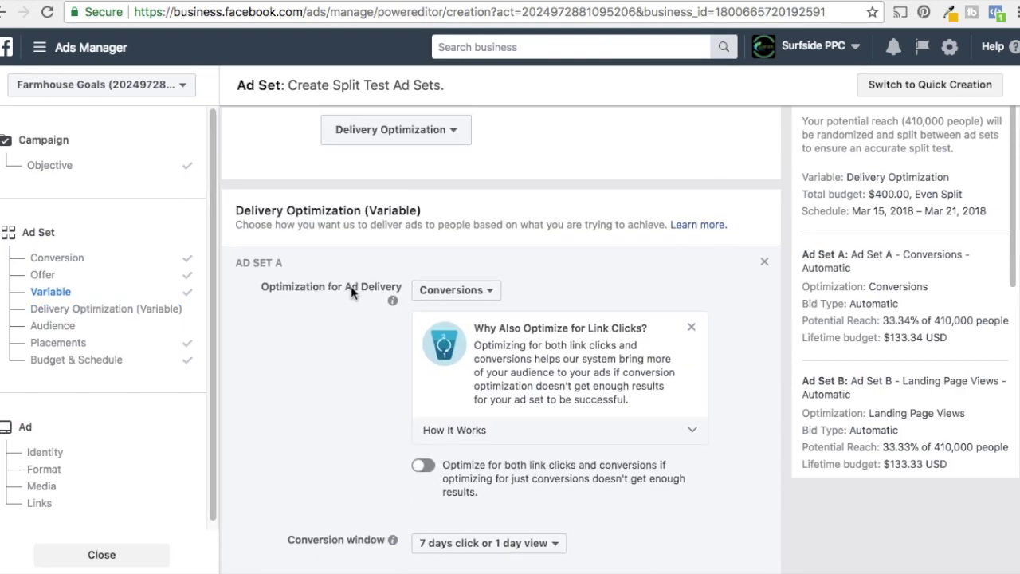
{"action": "scroll", "coordinate": [355, 275], "scroll_direction": "up", "scroll_amount": 1}
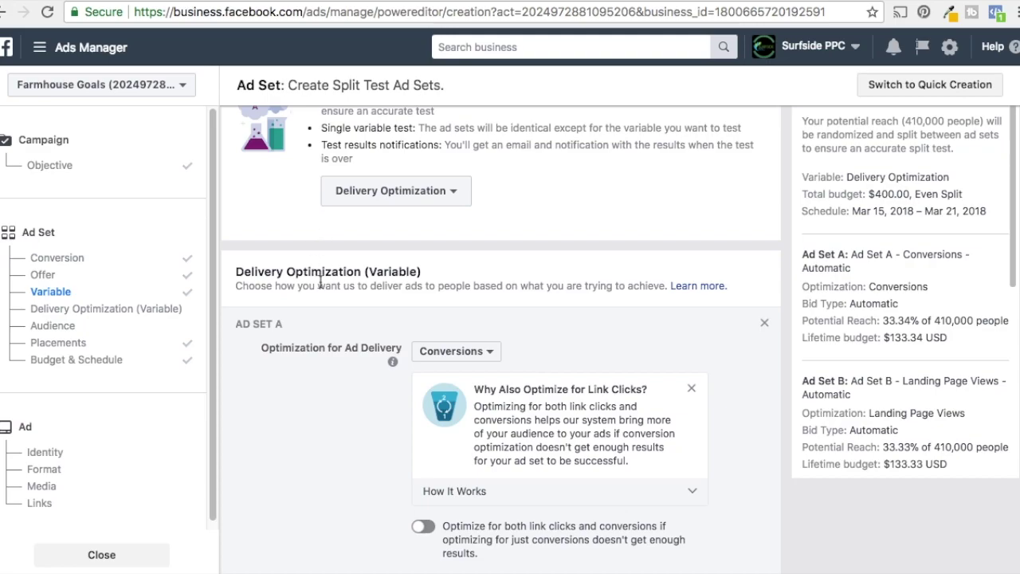
{"action": "left_click", "coordinate": [365, 199]}
{"action": "left_click", "coordinate": [386, 312]}
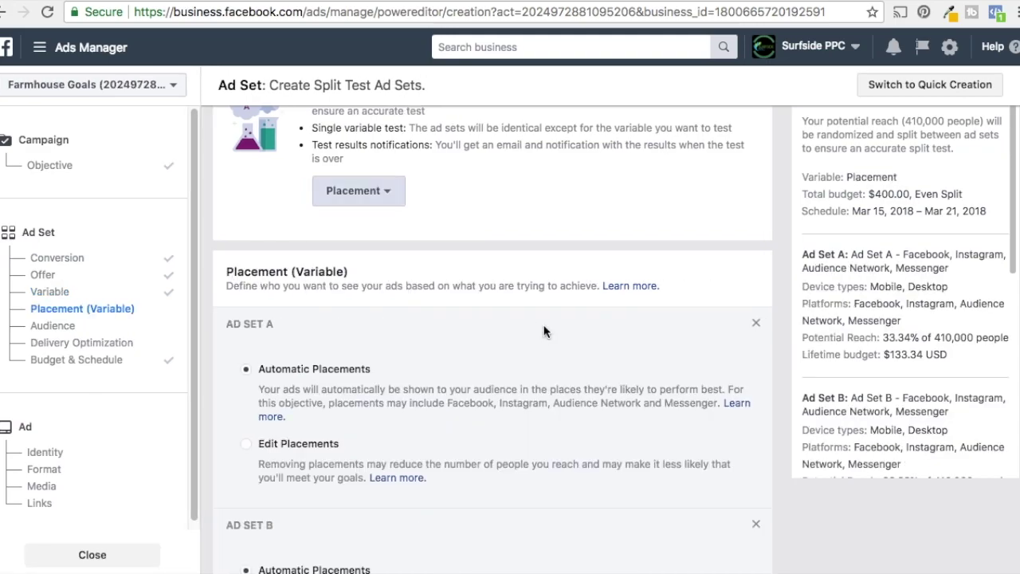
- Switch Ad Set B from automatic to edited placements and look through its platform options
{"action": "scroll", "coordinate": [465, 294], "scroll_direction": "down", "scroll_amount": 2}
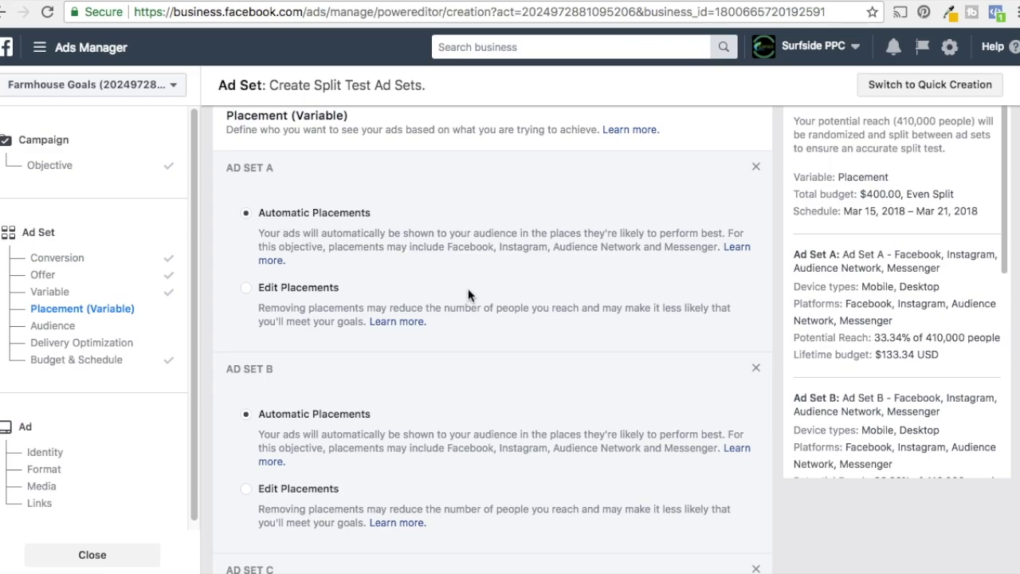
{"action": "scroll", "coordinate": [468, 295], "scroll_direction": "down", "scroll_amount": 2}
{"action": "left_click", "coordinate": [244, 359]}
{"action": "scroll", "coordinate": [470, 370], "scroll_direction": "down", "scroll_amount": 2}
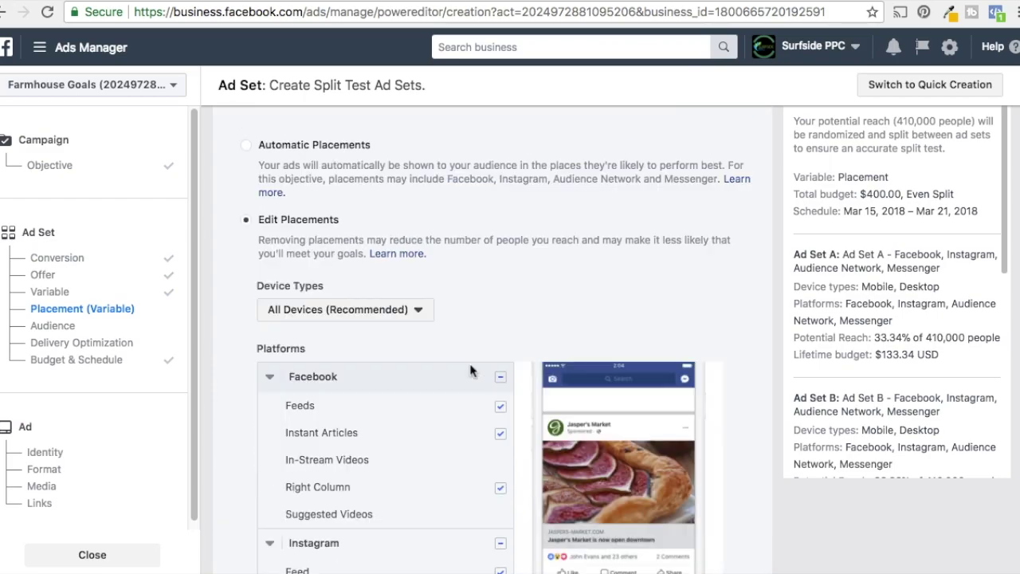
{"action": "scroll", "coordinate": [248, 347], "scroll_direction": "down", "scroll_amount": 1}
{"action": "scroll", "coordinate": [214, 344], "scroll_direction": "down", "scroll_amount": 5}
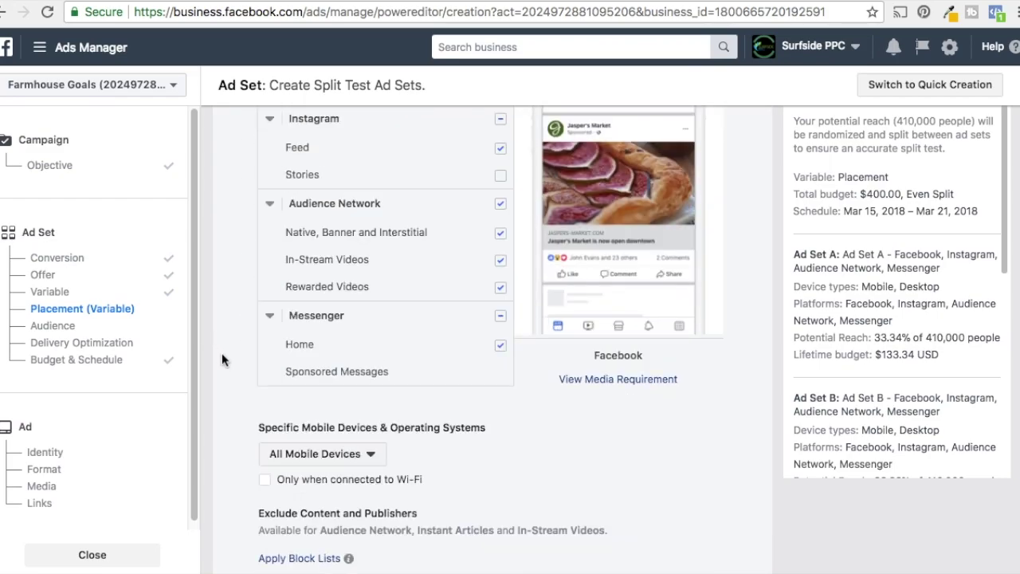
- Exclude the Messenger and Facebook platforms from Ad Set B's placements
{"action": "left_click", "coordinate": [501, 315]}
{"action": "scroll", "coordinate": [273, 310], "scroll_direction": "up", "scroll_amount": 1}
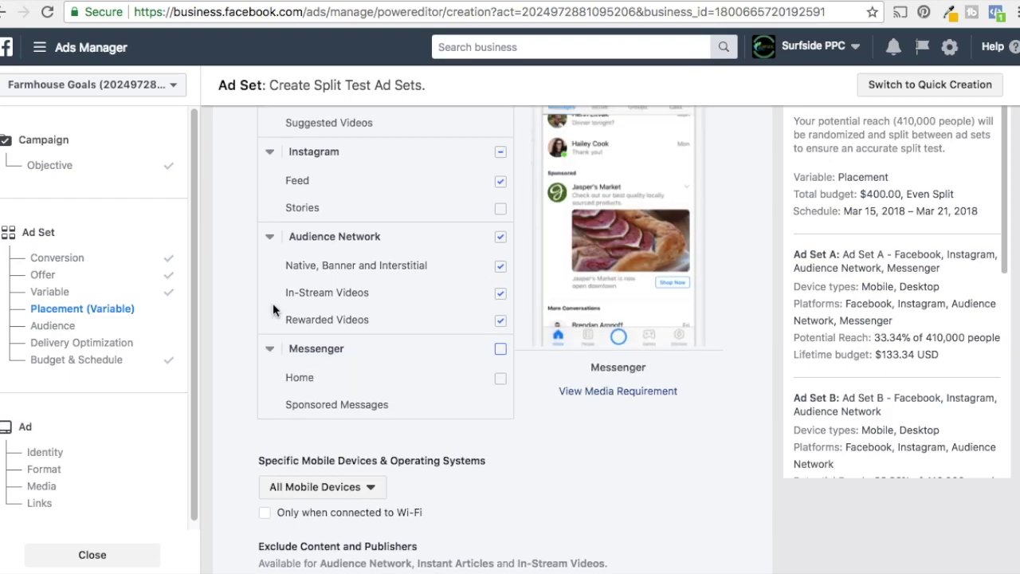
{"action": "scroll", "coordinate": [273, 309], "scroll_direction": "up", "scroll_amount": 2}
{"action": "left_click", "coordinate": [500, 141]}
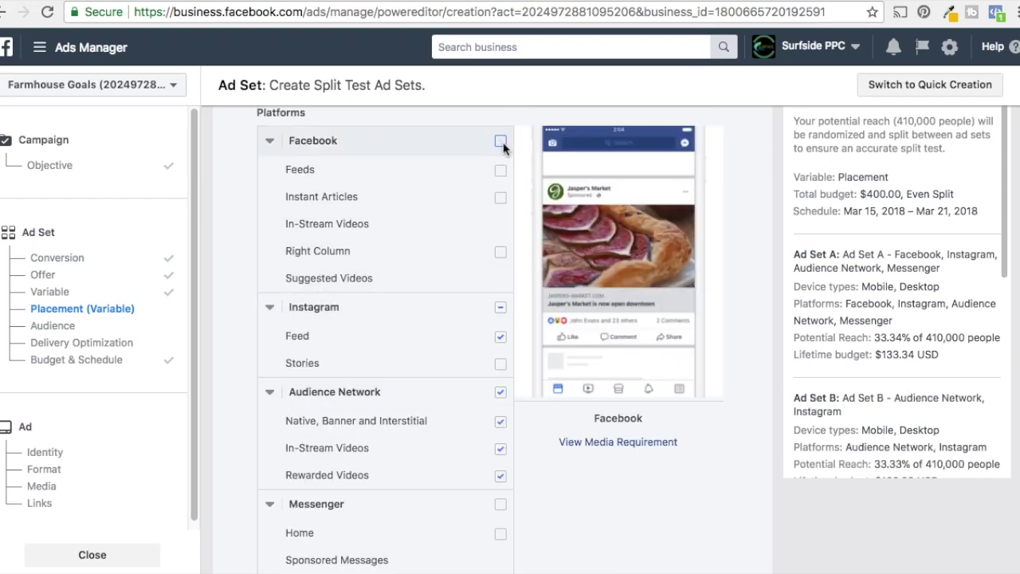
{"action": "scroll", "coordinate": [238, 310], "scroll_direction": "up", "scroll_amount": 3}
{"action": "scroll", "coordinate": [284, 186], "scroll_direction": "up", "scroll_amount": 2}
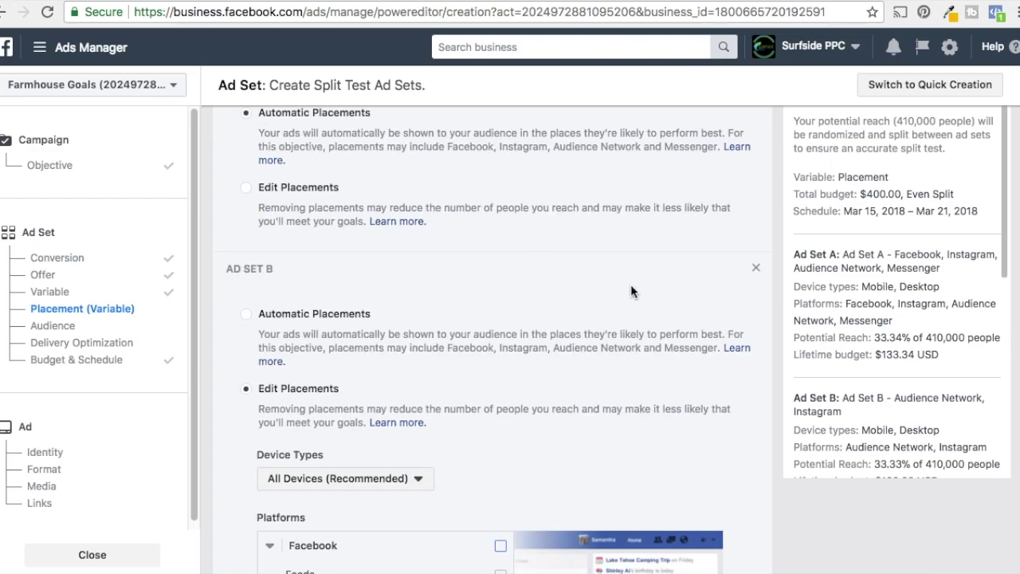
- Switch Ad Set C to edited placements and limit its Facebook placements to Feeds only
{"action": "scroll", "coordinate": [439, 323], "scroll_direction": "down", "scroll_amount": 2}
{"action": "scroll", "coordinate": [257, 382], "scroll_direction": "down", "scroll_amount": 10}
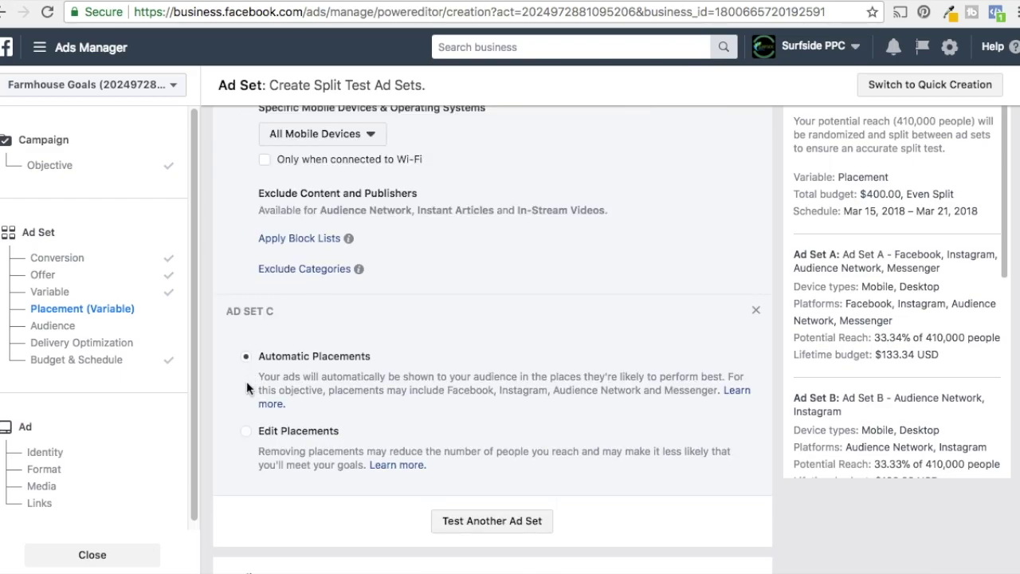
{"action": "left_click", "coordinate": [246, 430]}
{"action": "scroll", "coordinate": [245, 430], "scroll_direction": "down", "scroll_amount": 3}
{"action": "scroll", "coordinate": [247, 422], "scroll_direction": "down", "scroll_amount": 1}
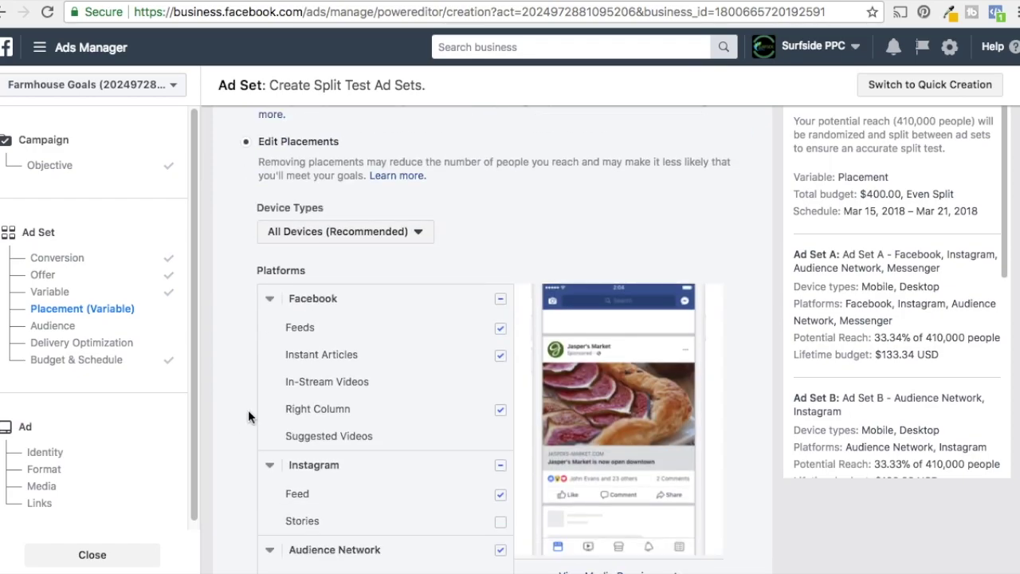
{"action": "left_click", "coordinate": [500, 298]}
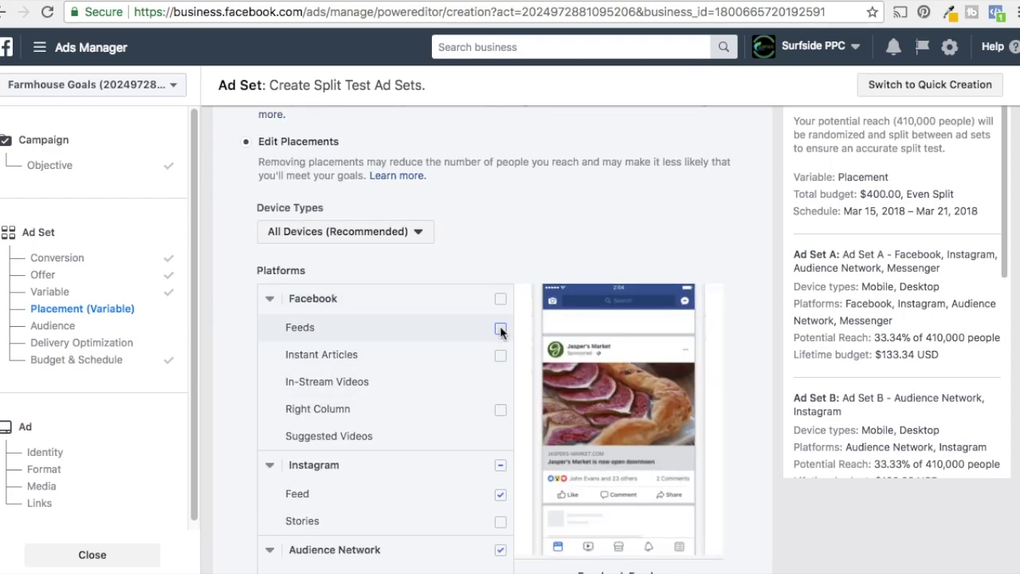
{"action": "left_click", "coordinate": [502, 329]}
{"action": "scroll", "coordinate": [253, 366], "scroll_direction": "down", "scroll_amount": 1}
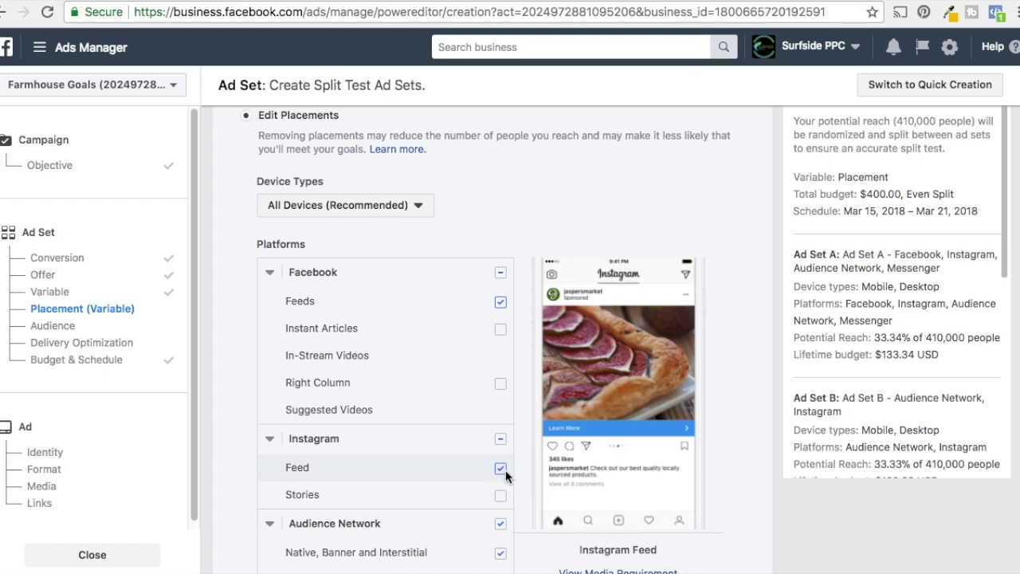
- Exclude the Audience Network and Messenger platforms from Ad Set C's placements
{"action": "scroll", "coordinate": [504, 470], "scroll_direction": "down", "scroll_amount": 4}
{"action": "left_click", "coordinate": [500, 378]}
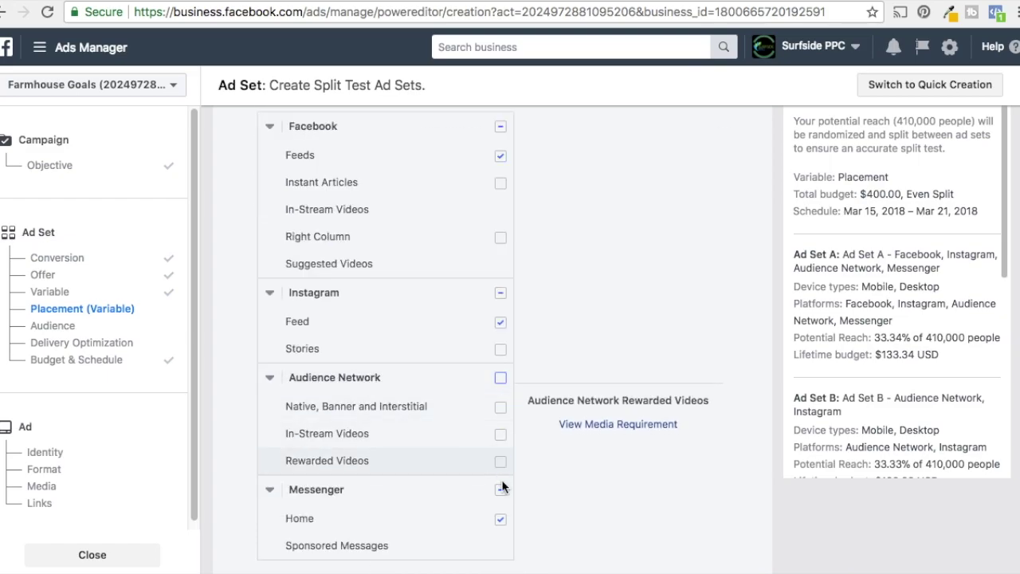
{"action": "left_click", "coordinate": [501, 489]}
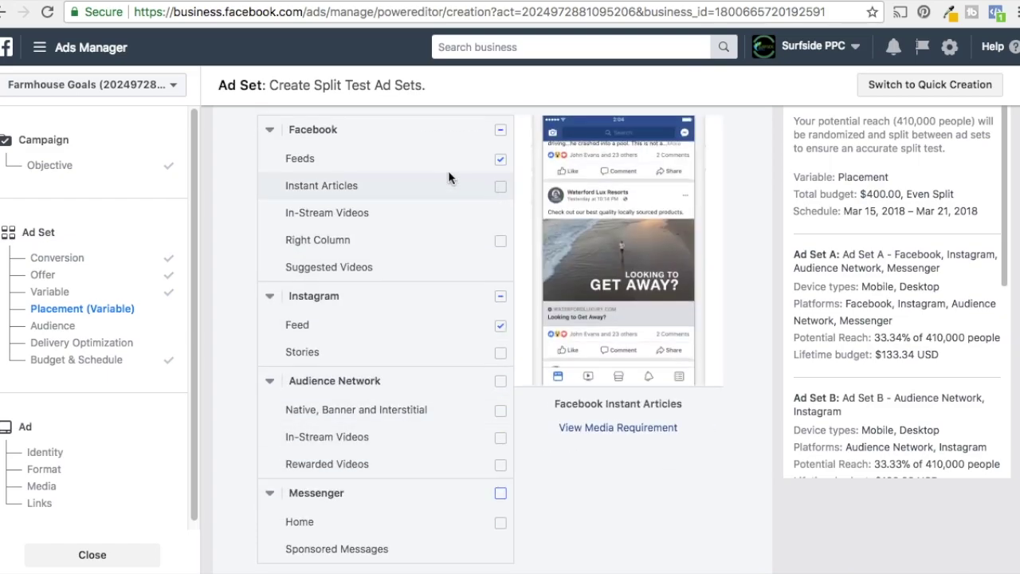
- Compare the placement settings of the three ad sets and check their platforms, reach and budgets in the split test summary
{"action": "scroll", "coordinate": [448, 170], "scroll_direction": "up", "scroll_amount": 10}
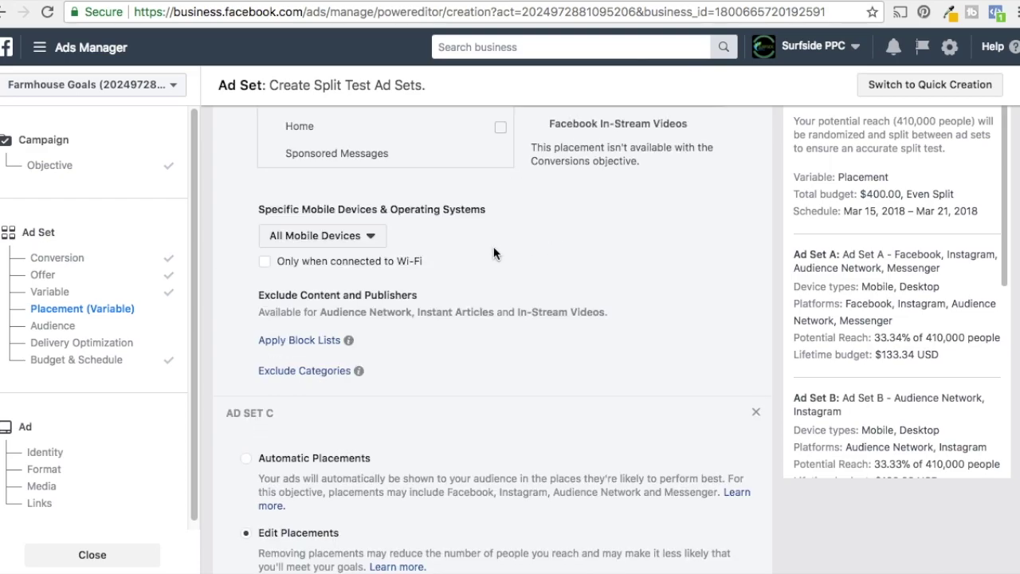
{"action": "scroll", "coordinate": [494, 246], "scroll_direction": "up", "scroll_amount": 4}
{"action": "scroll", "coordinate": [471, 221], "scroll_direction": "down", "scroll_amount": 10}
{"action": "scroll", "coordinate": [470, 185], "scroll_direction": "up", "scroll_amount": 3}
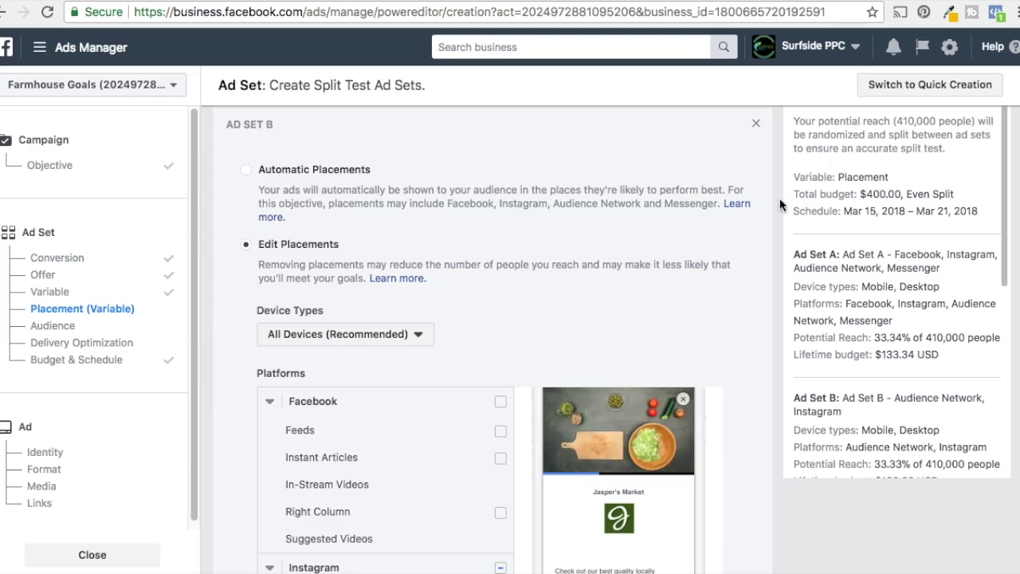
{"action": "scroll", "coordinate": [777, 211], "scroll_direction": "down", "scroll_amount": 7}
{"action": "scroll", "coordinate": [777, 214], "scroll_direction": "down", "scroll_amount": 15}
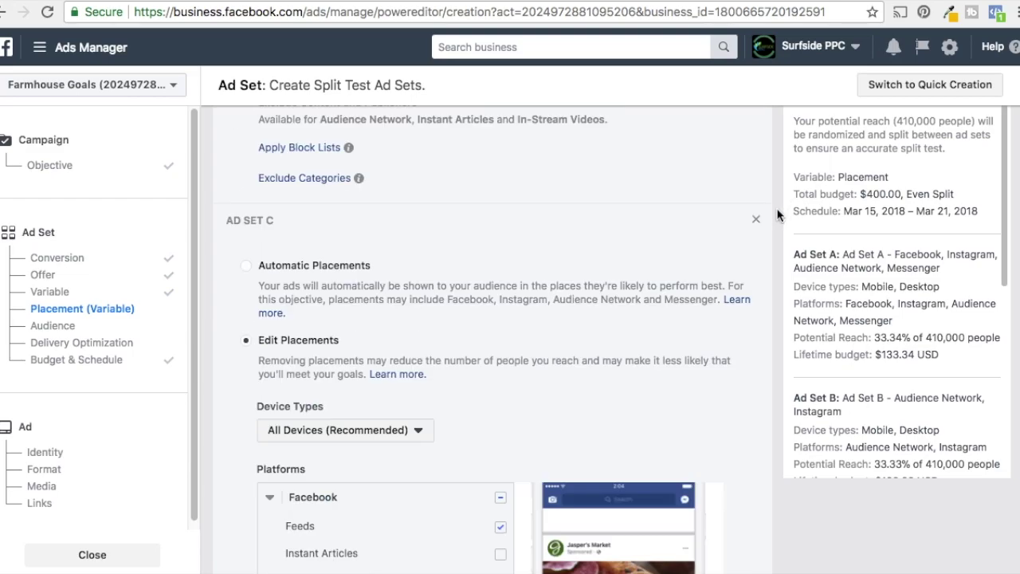
{"action": "scroll", "coordinate": [777, 214], "scroll_direction": "down", "scroll_amount": 7}
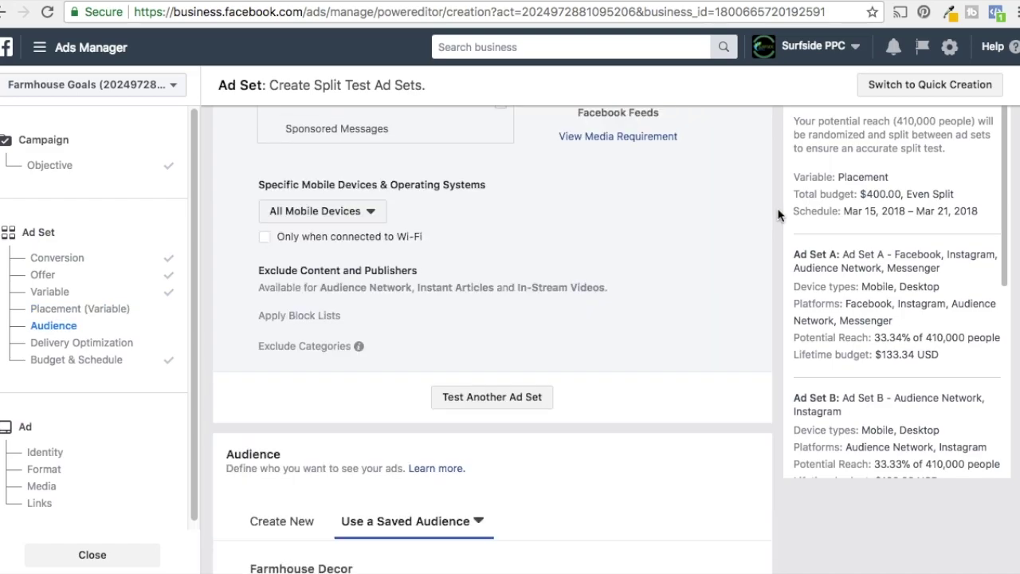
{"action": "scroll", "coordinate": [784, 211], "scroll_direction": "down", "scroll_amount": 4}
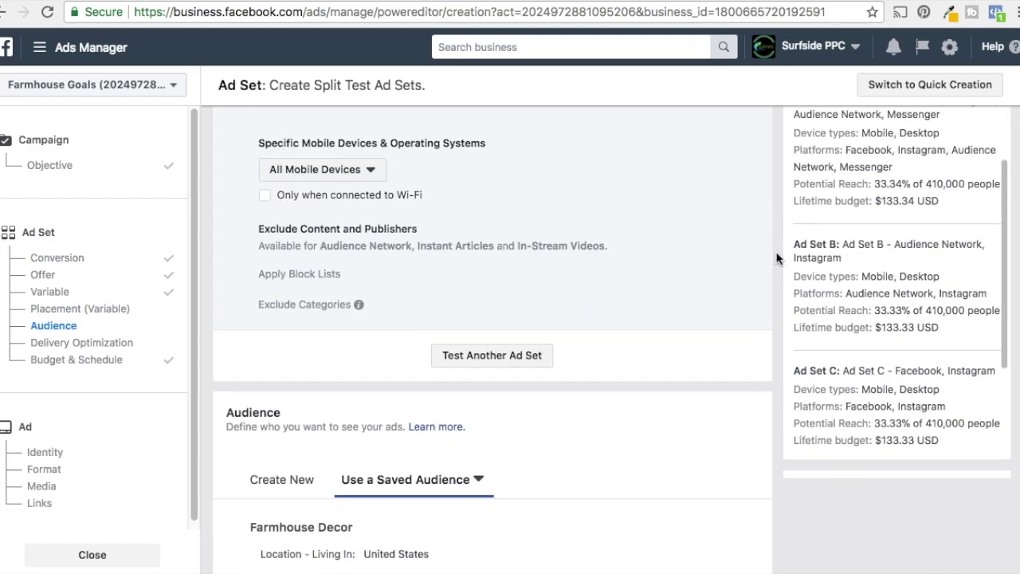
{"action": "scroll", "coordinate": [777, 263], "scroll_direction": "up", "scroll_amount": 6}
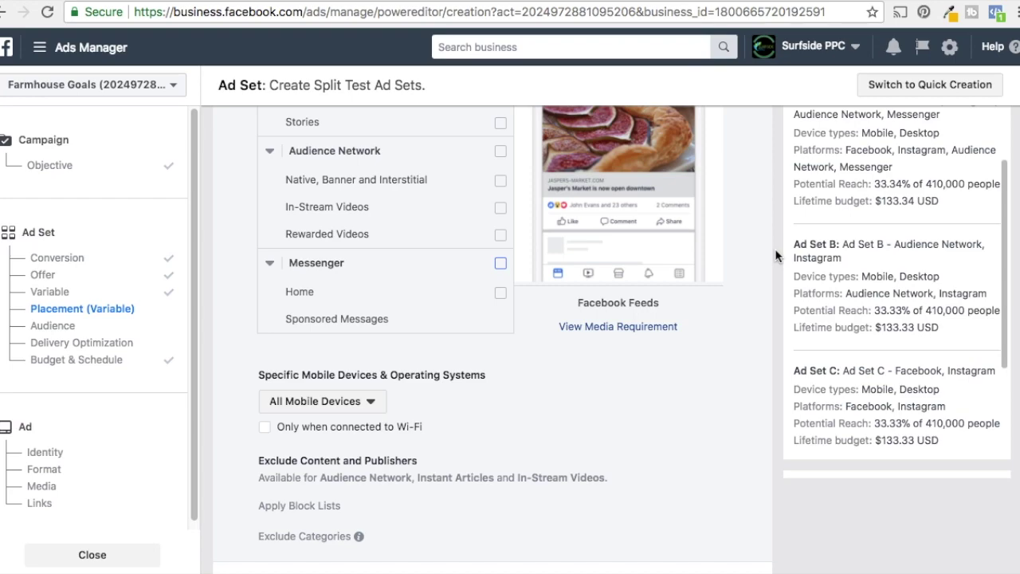
- Switch to the Campaign URL Builder to review the split test's campaign parameters, and return to Ads Manager
{"action": "left_click", "coordinate": [502, 3]}
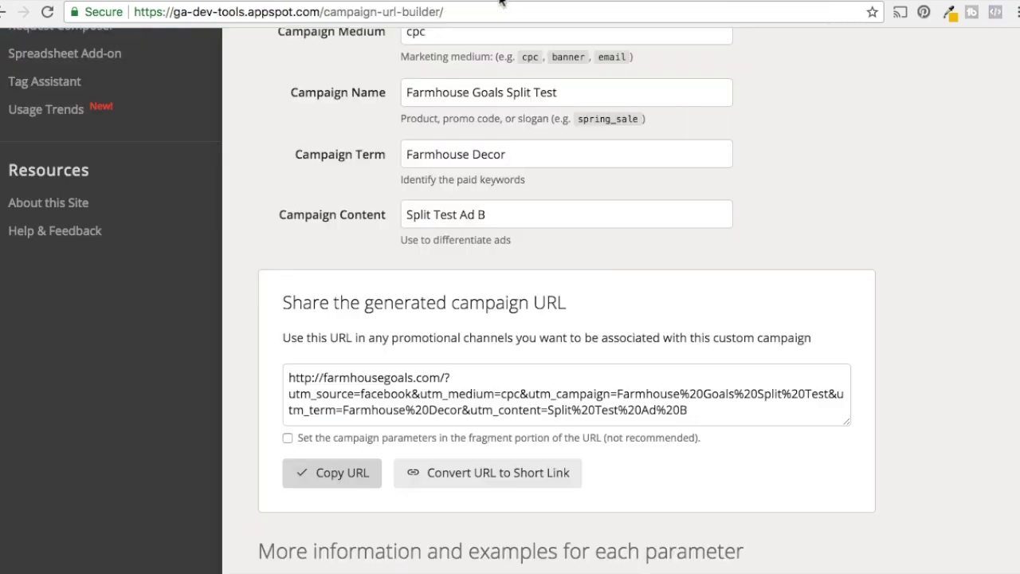
{"action": "scroll", "coordinate": [870, 236], "scroll_direction": "up", "scroll_amount": 3}
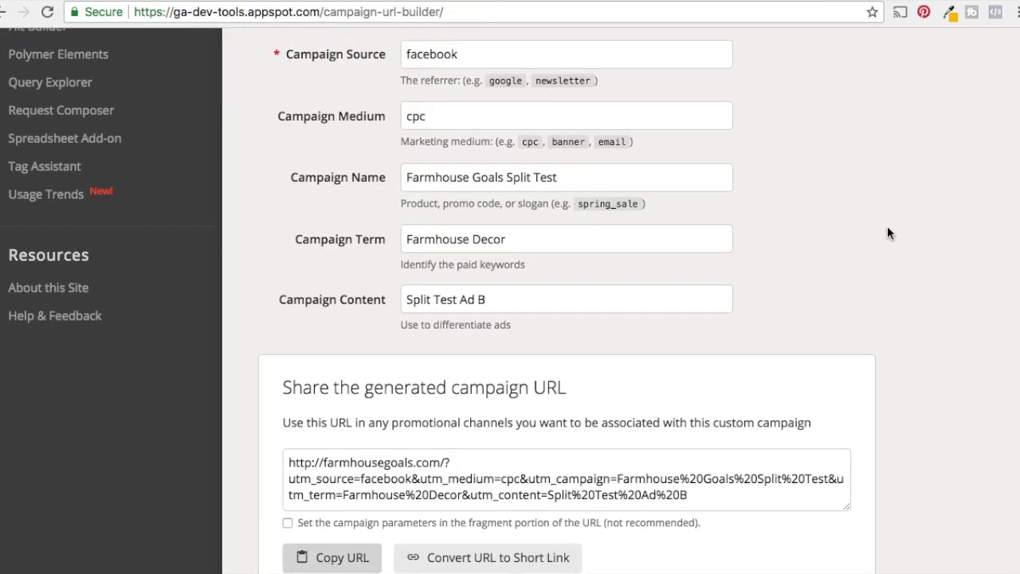
{"action": "scroll", "coordinate": [888, 236], "scroll_direction": "up", "scroll_amount": 2}
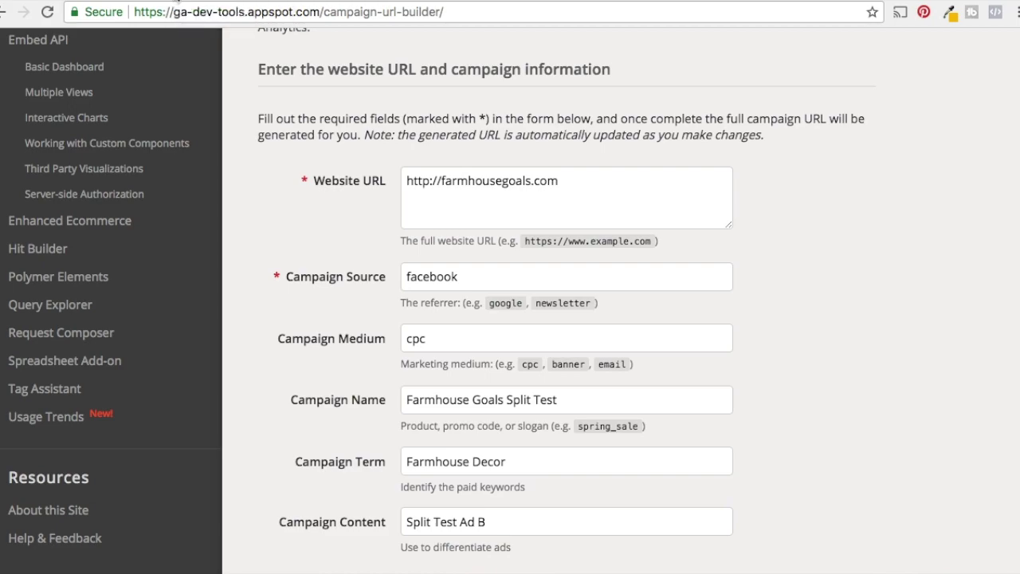
{"action": "left_click", "coordinate": [176, 3]}
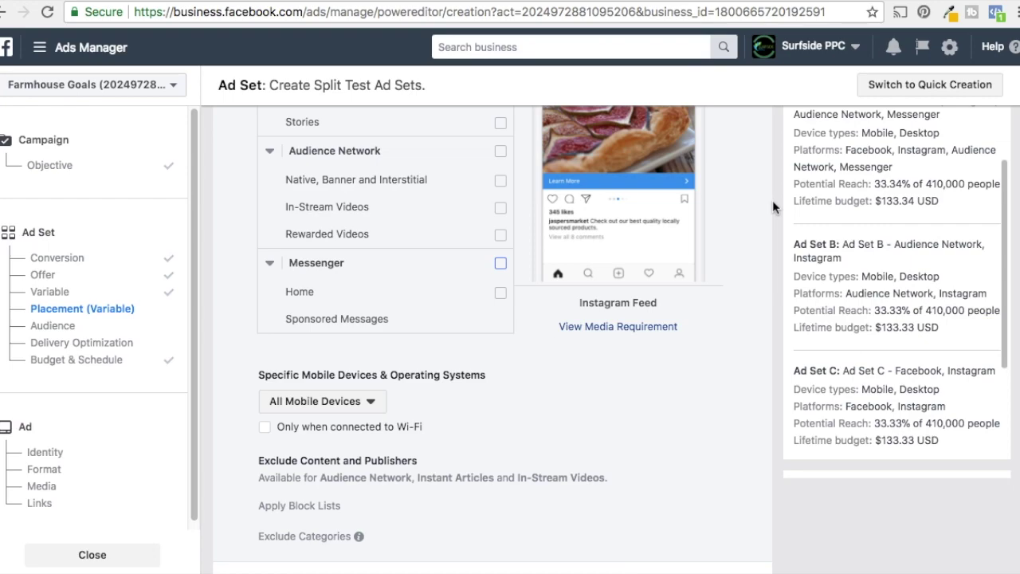
- Set the split test's lifetime budget to $200.00 and its end date to Mar 19, 2018
{"action": "scroll", "coordinate": [772, 200], "scroll_direction": "up", "scroll_amount": 5}
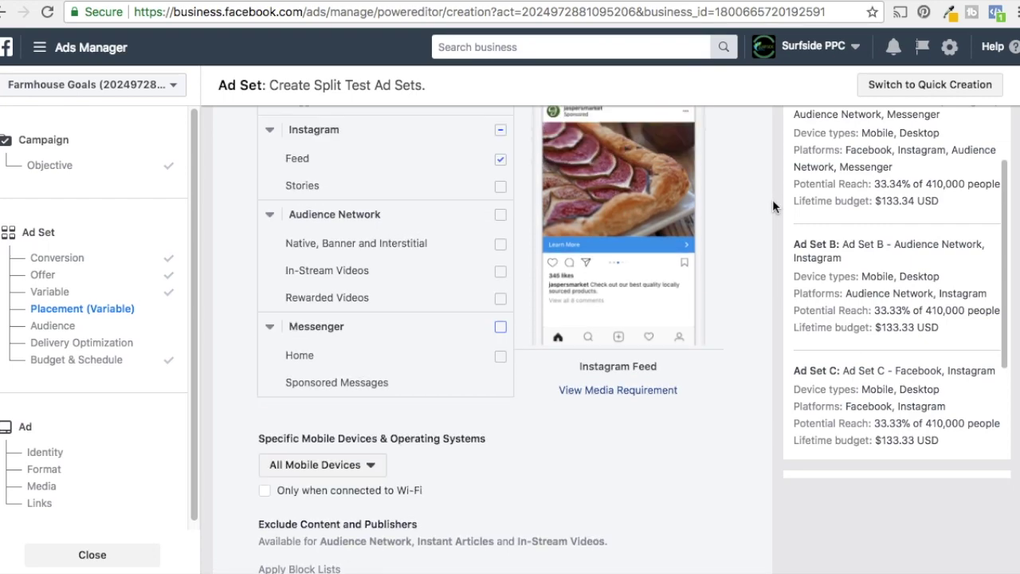
{"action": "scroll", "coordinate": [773, 199], "scroll_direction": "up", "scroll_amount": 2}
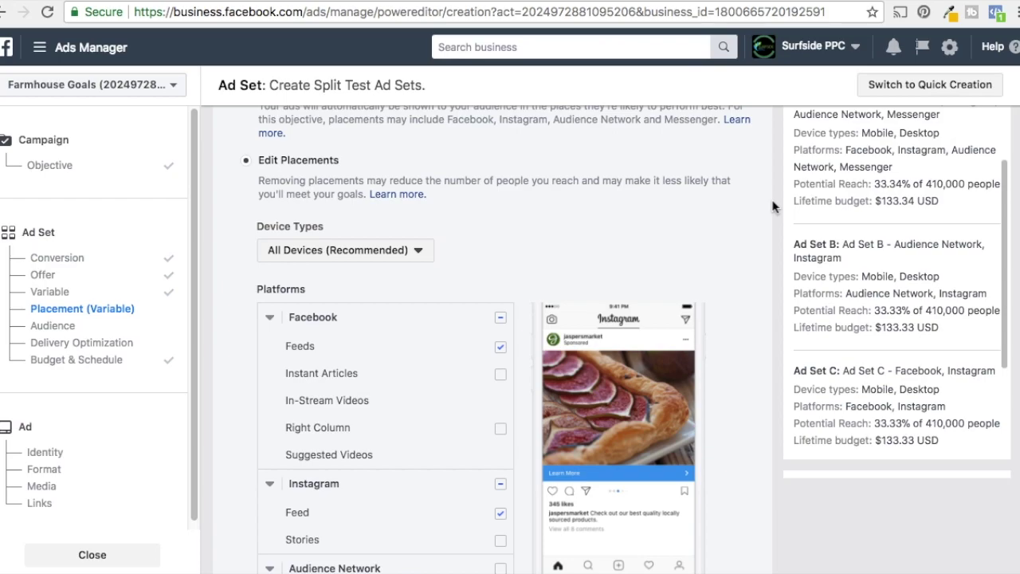
{"action": "scroll", "coordinate": [770, 200], "scroll_direction": "up", "scroll_amount": 10}
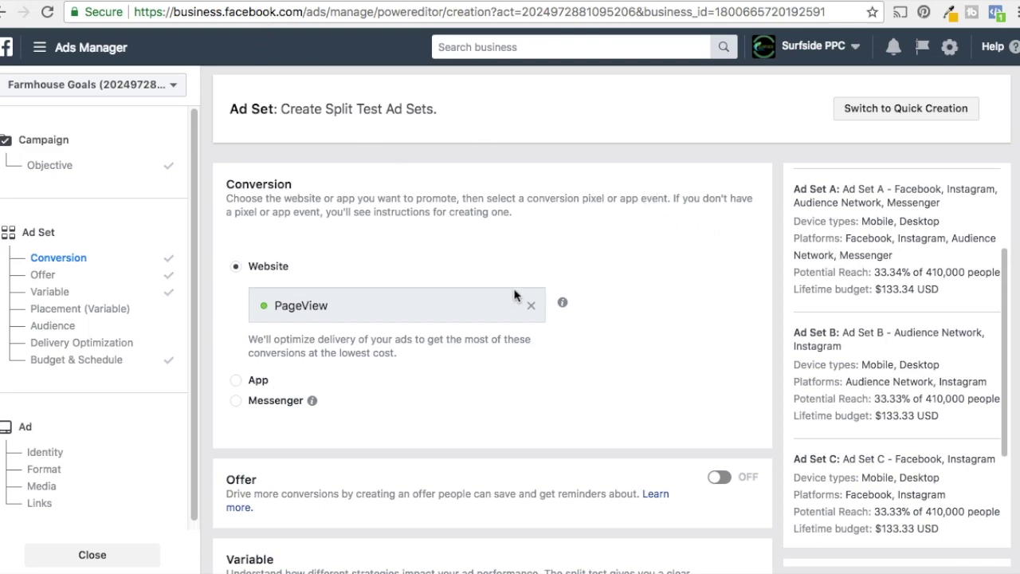
{"action": "scroll", "coordinate": [717, 299], "scroll_direction": "down", "scroll_amount": 10}
{"action": "scroll", "coordinate": [735, 307], "scroll_direction": "down", "scroll_amount": 15}
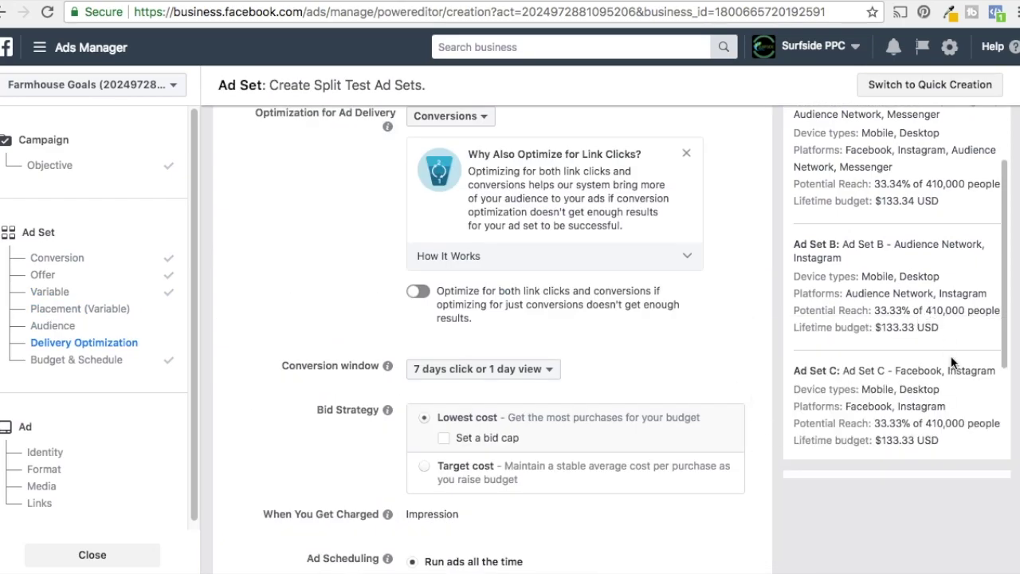
{"action": "scroll", "coordinate": [486, 334], "scroll_direction": "down", "scroll_amount": 1}
{"action": "scroll", "coordinate": [493, 339], "scroll_direction": "down", "scroll_amount": 6}
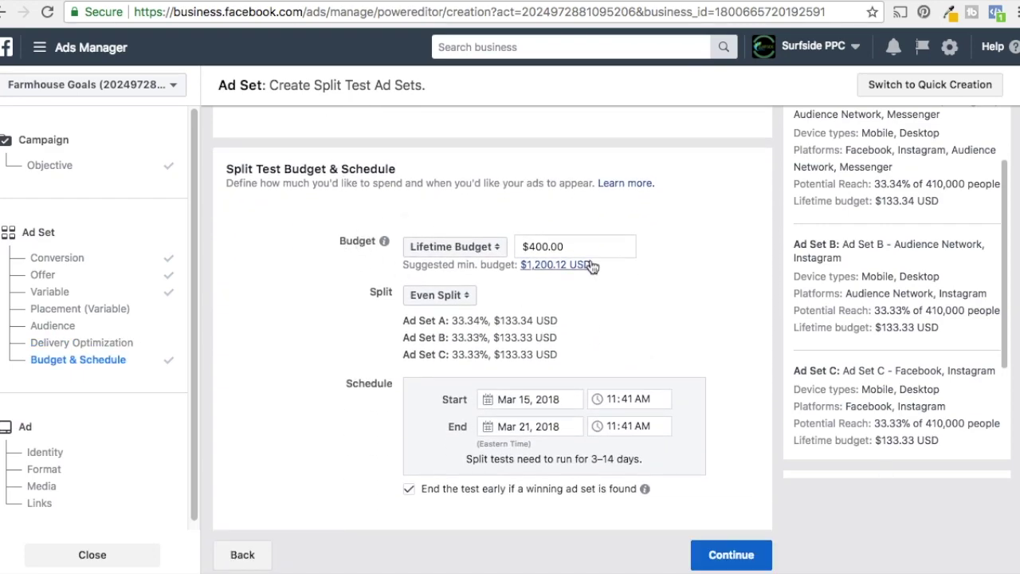
{"action": "left_click_drag", "start_coordinate": [596, 246], "coordinate": [509, 245]}
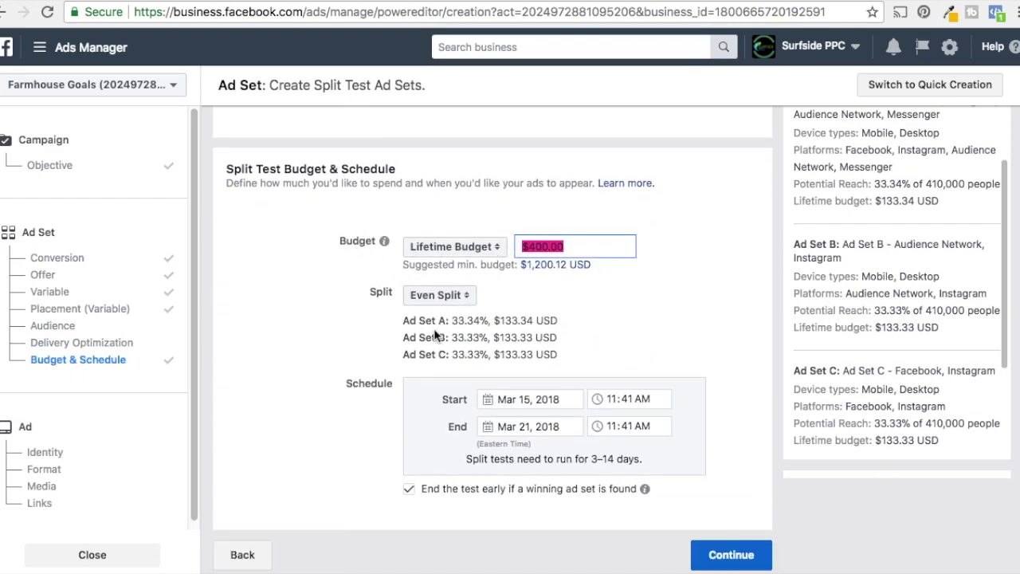
{"action": "type", "text": "200.00"}
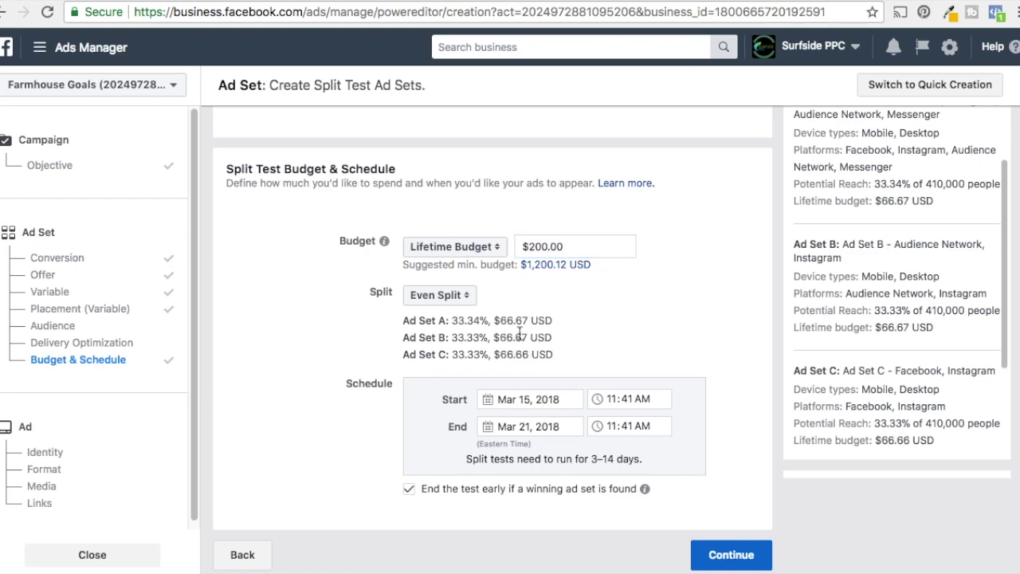
{"action": "left_click", "coordinate": [539, 424]}
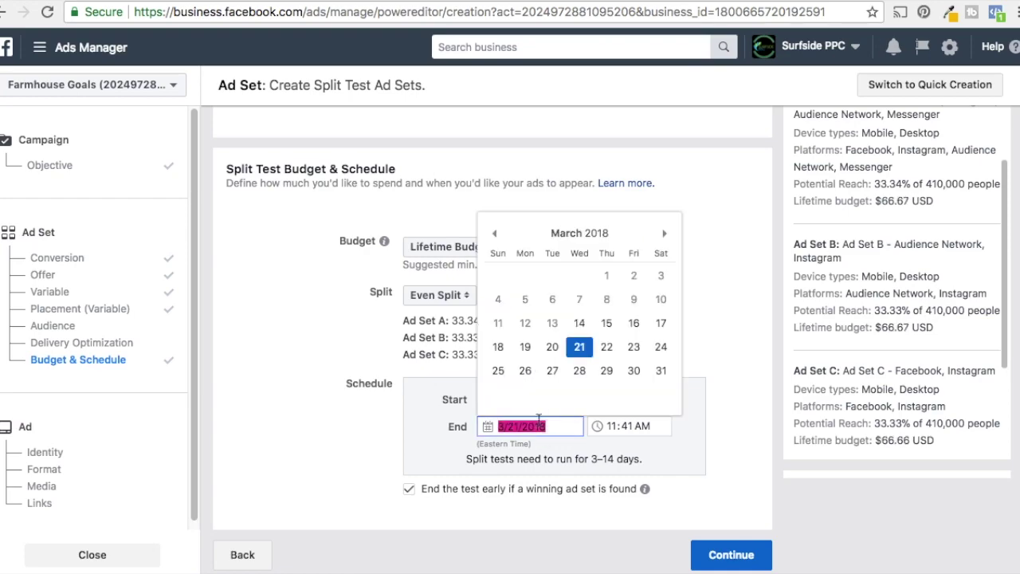
{"action": "left_click", "coordinate": [526, 347]}
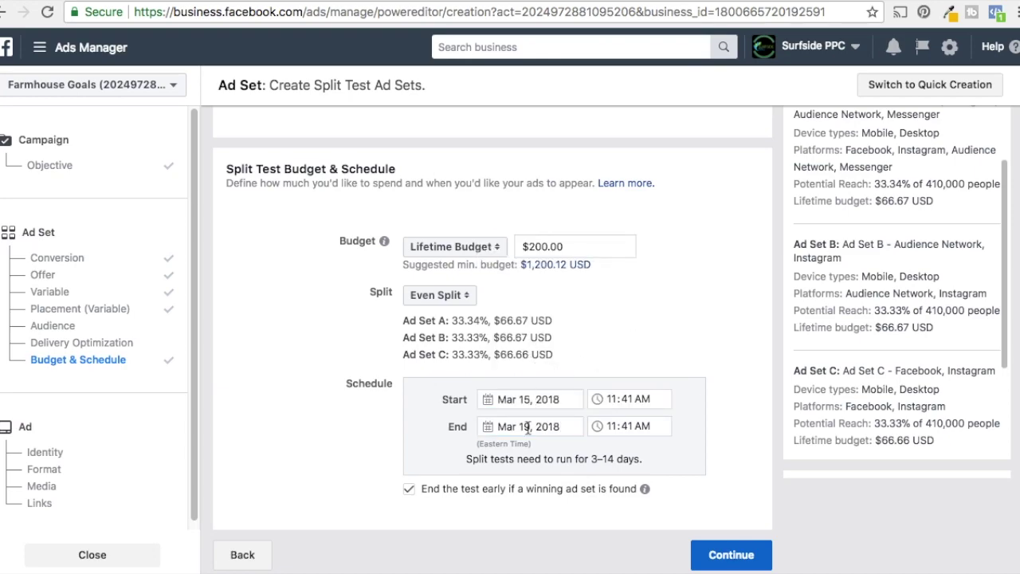